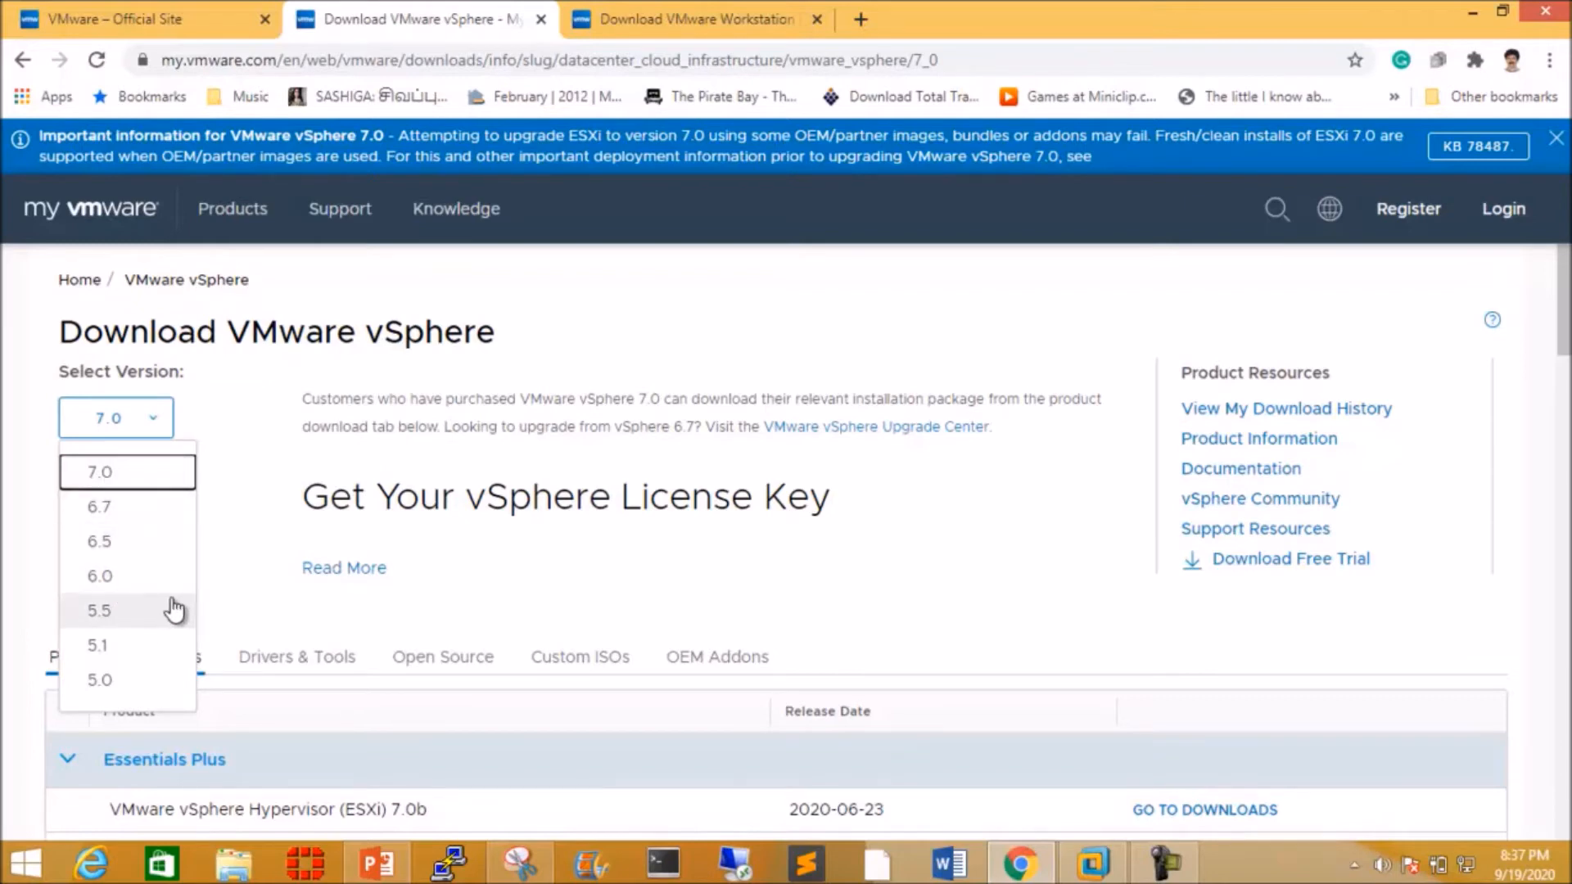
- Examine the VMware vSphere 7.0 product downloads and the list of selectable versions
scroll(777, 627, down, 3)
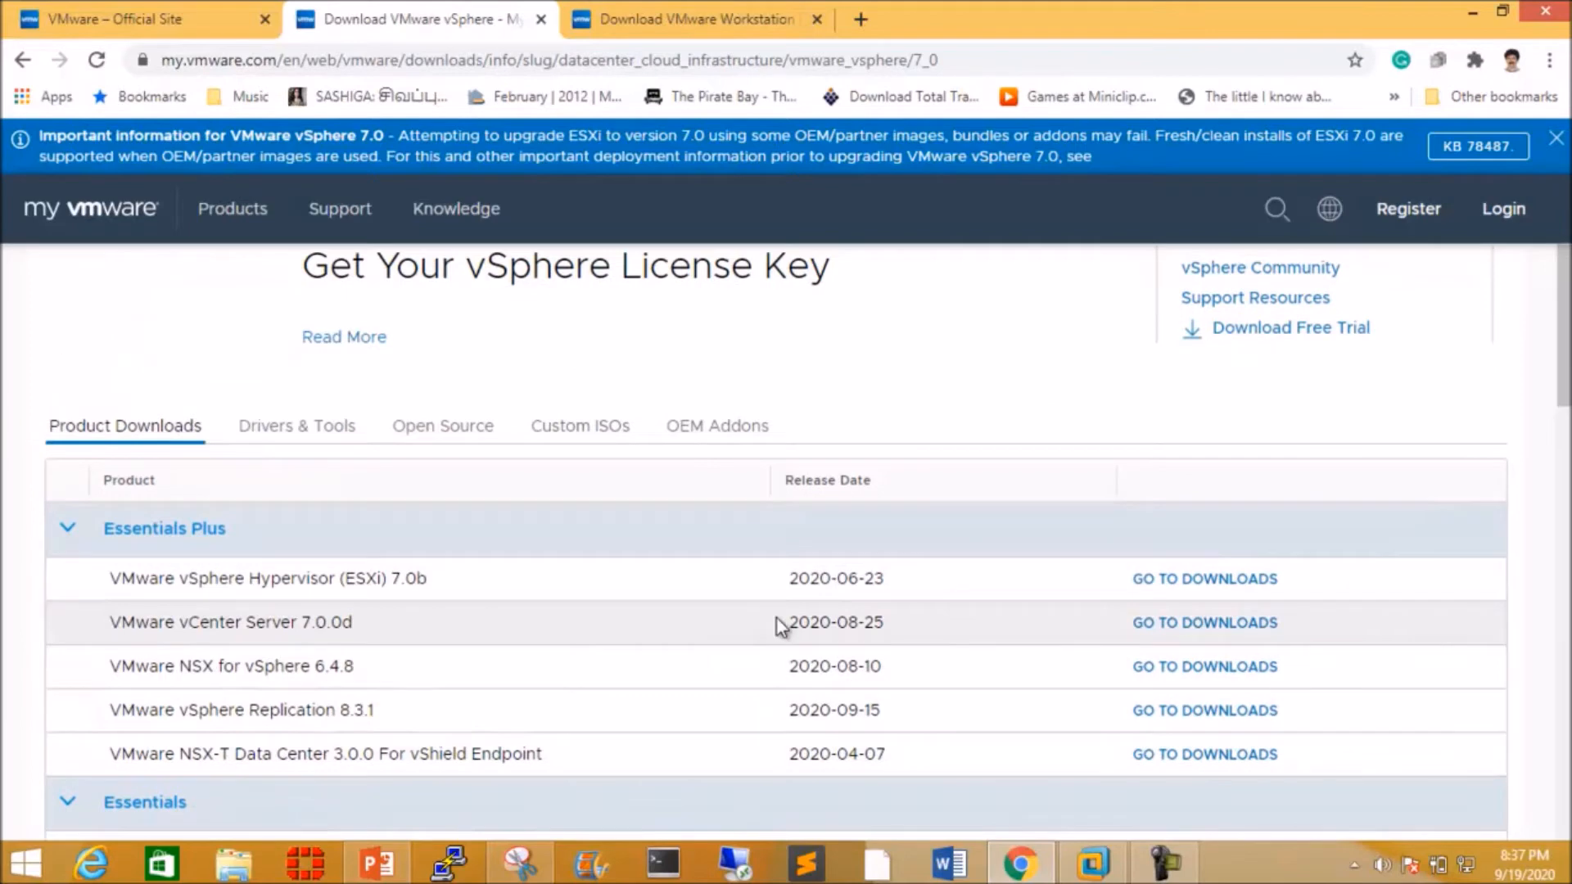
scroll(778, 627, down, 3)
scroll(780, 627, up, 5)
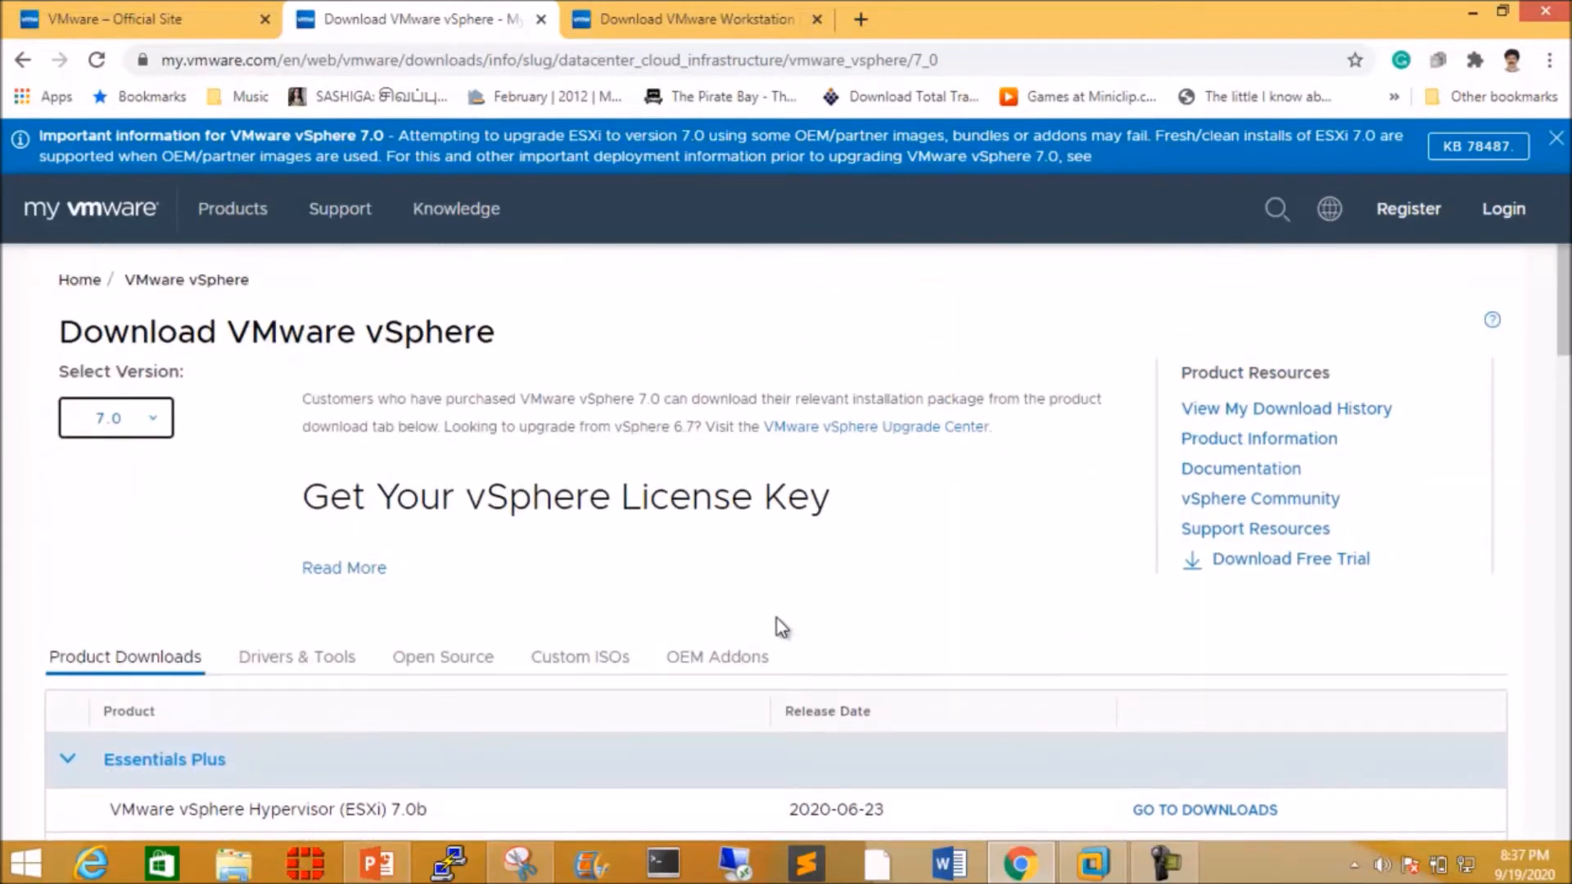
click(161, 432)
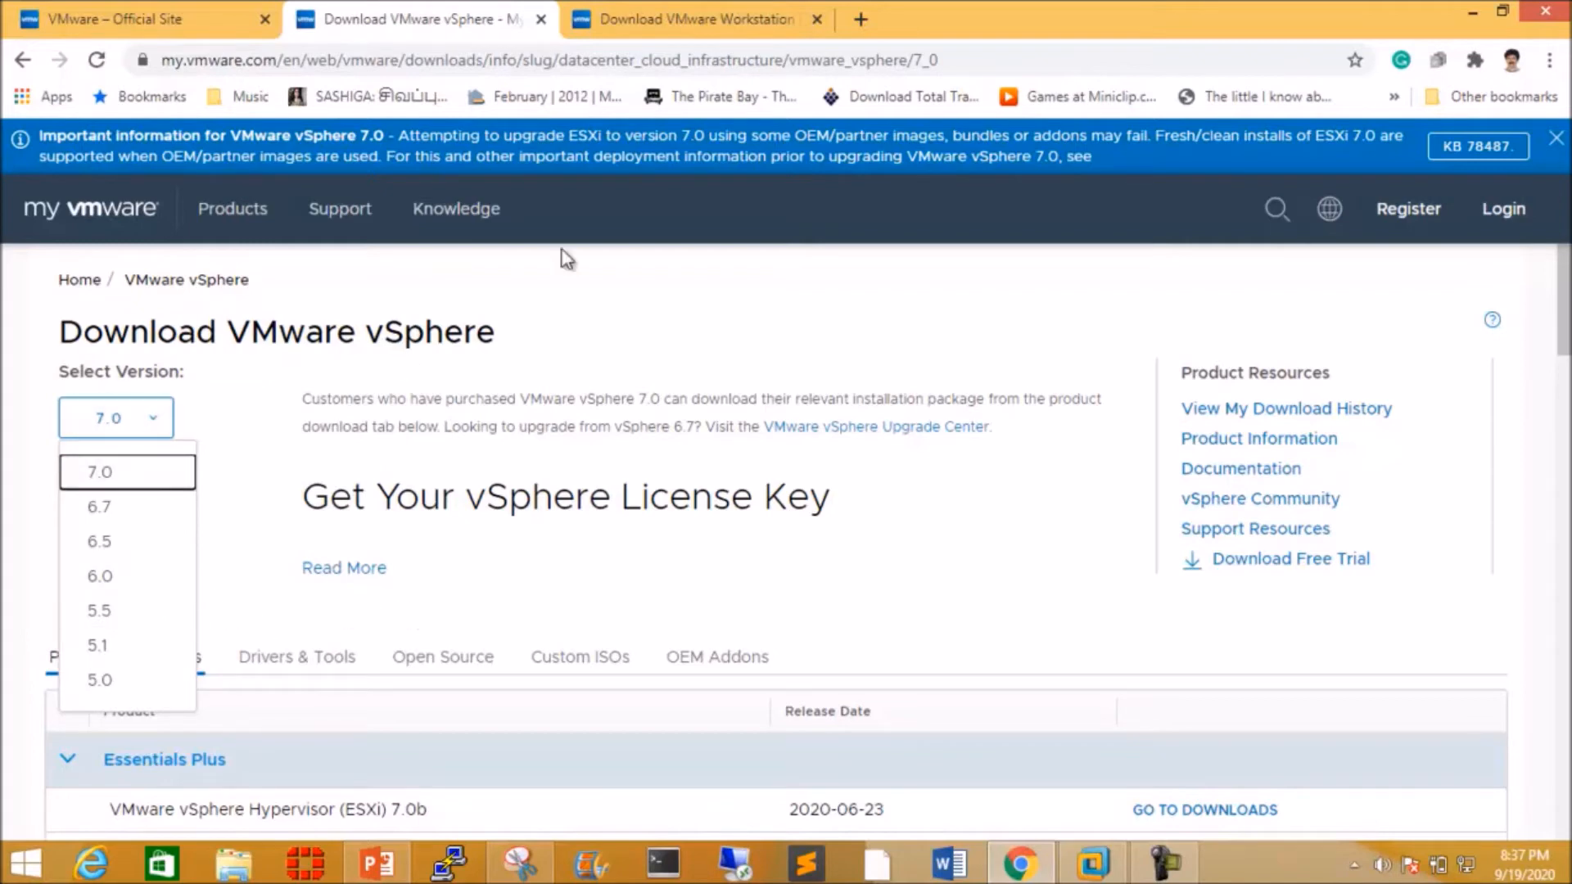
- Examine the VMware Workstation Pro download page and its Workstation 16 Pro options for Windows and Linux
click(731, 18)
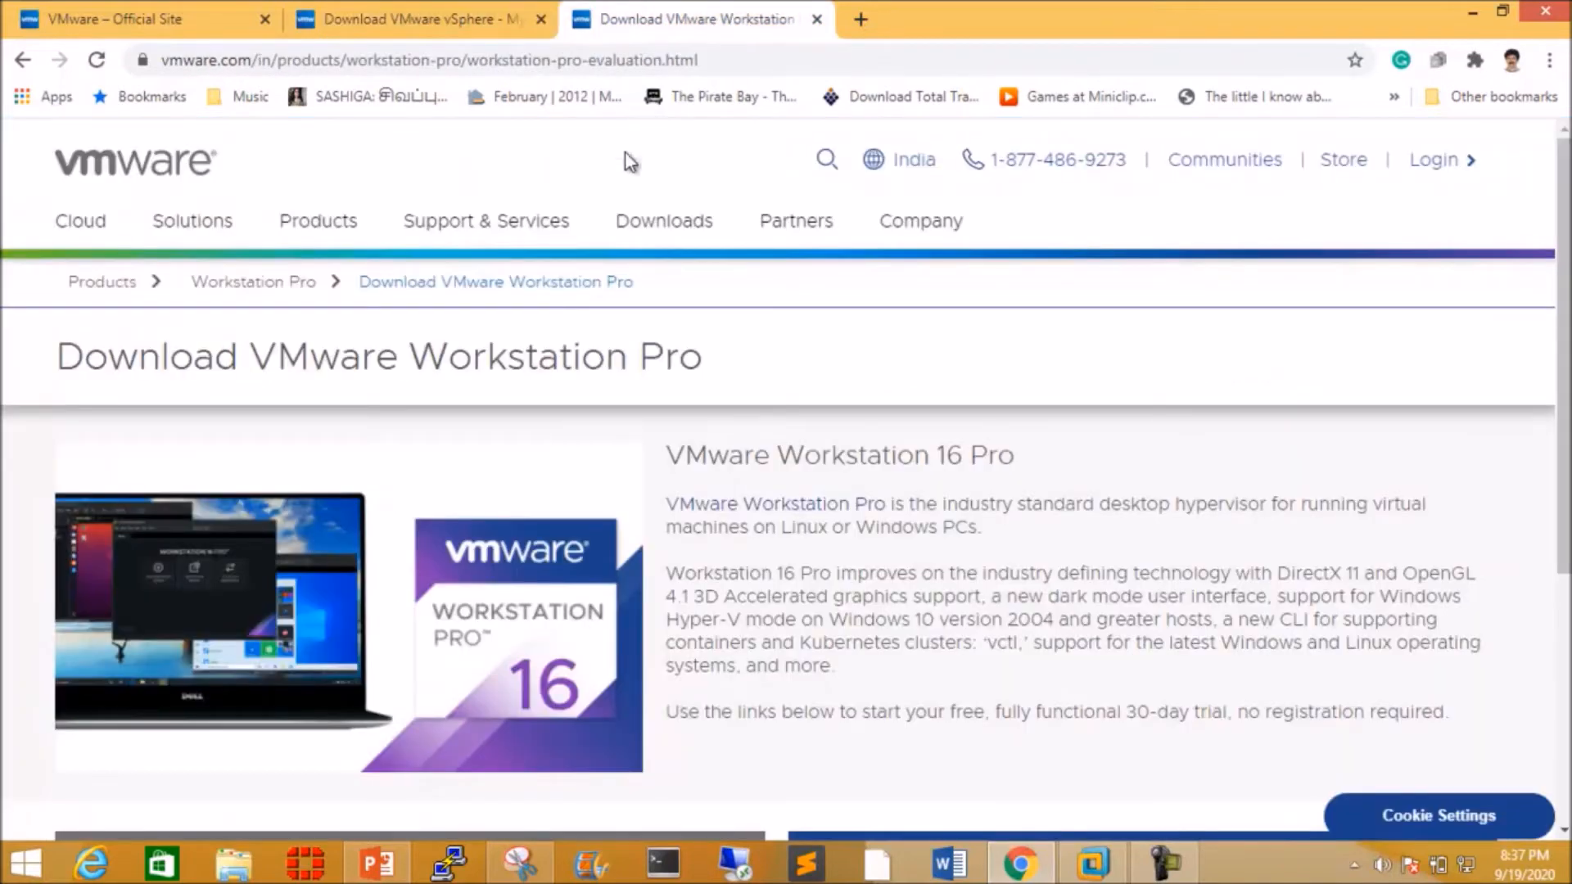
click(488, 222)
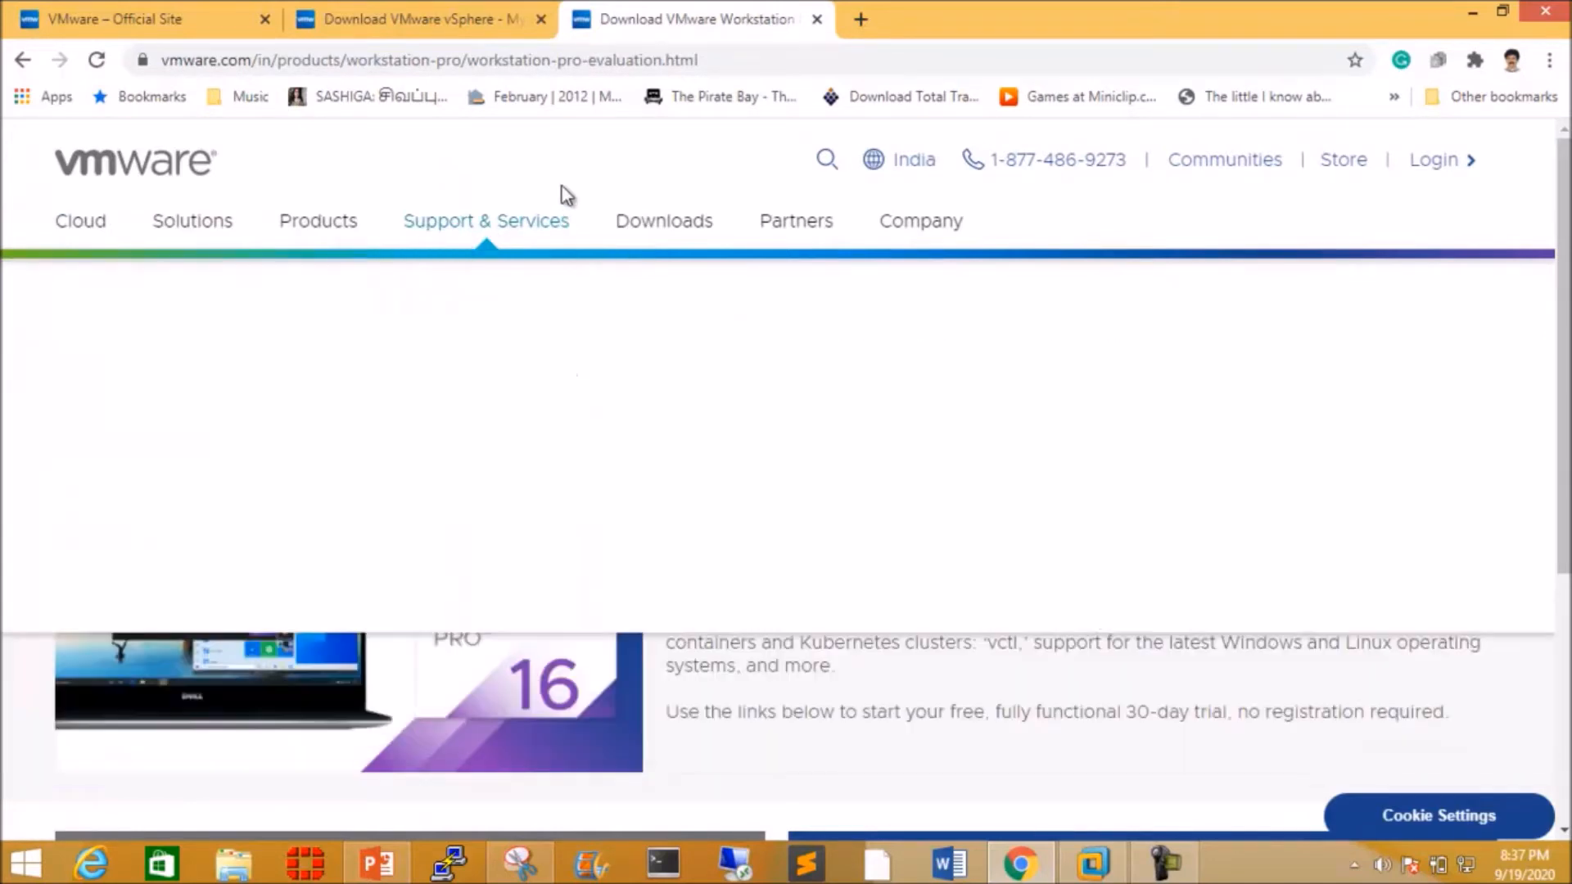
scroll(1277, 612, down, 2)
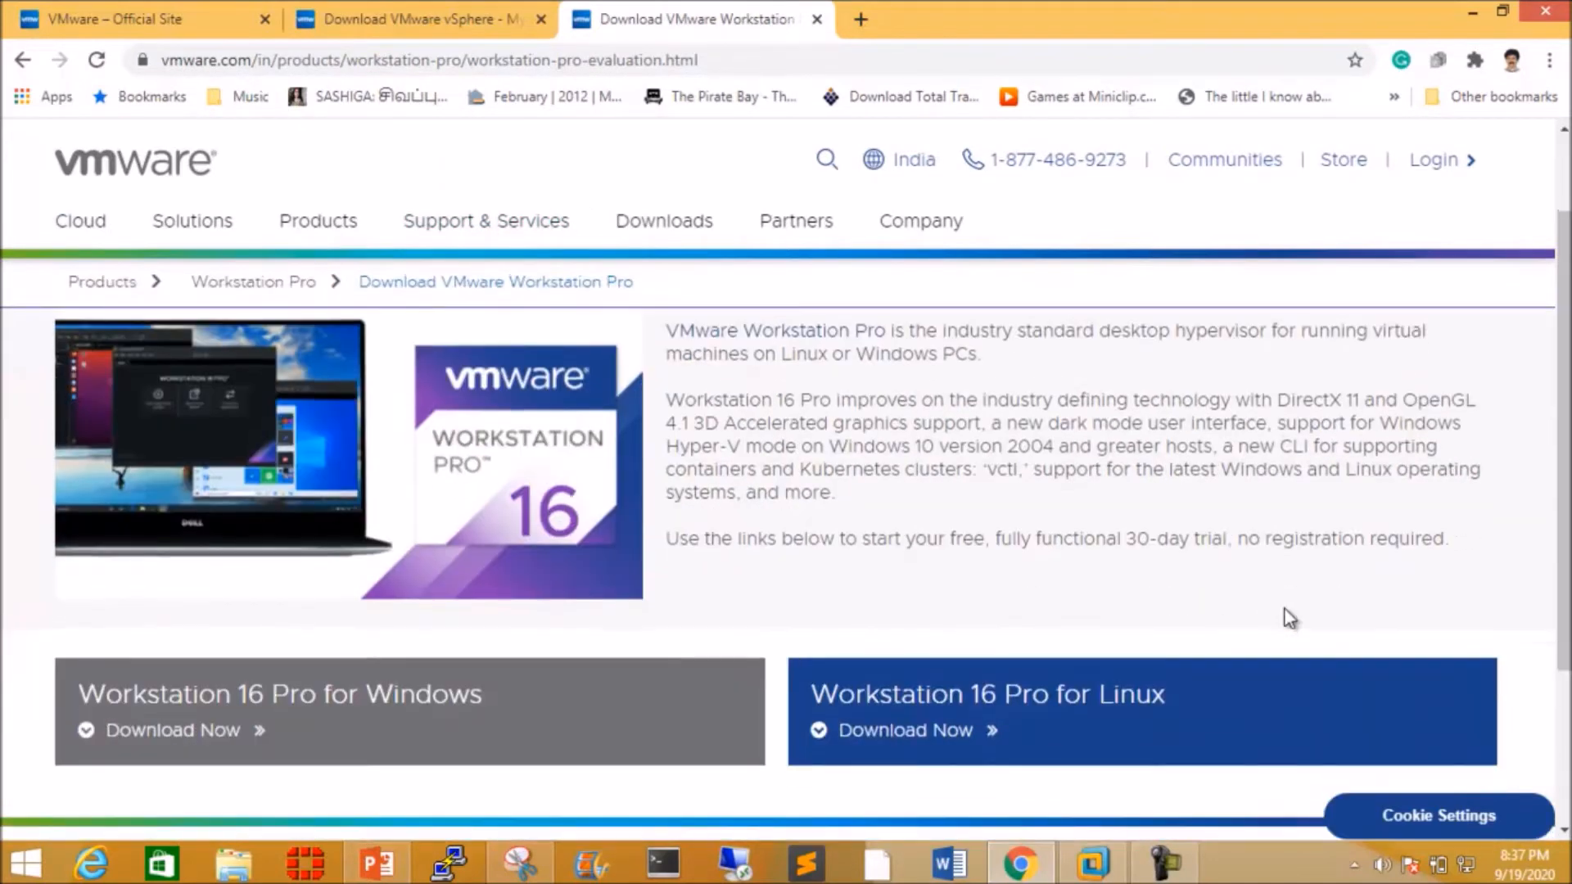
scroll(861, 459, down, 3)
scroll(861, 458, up, 5)
scroll(861, 459, down, 3)
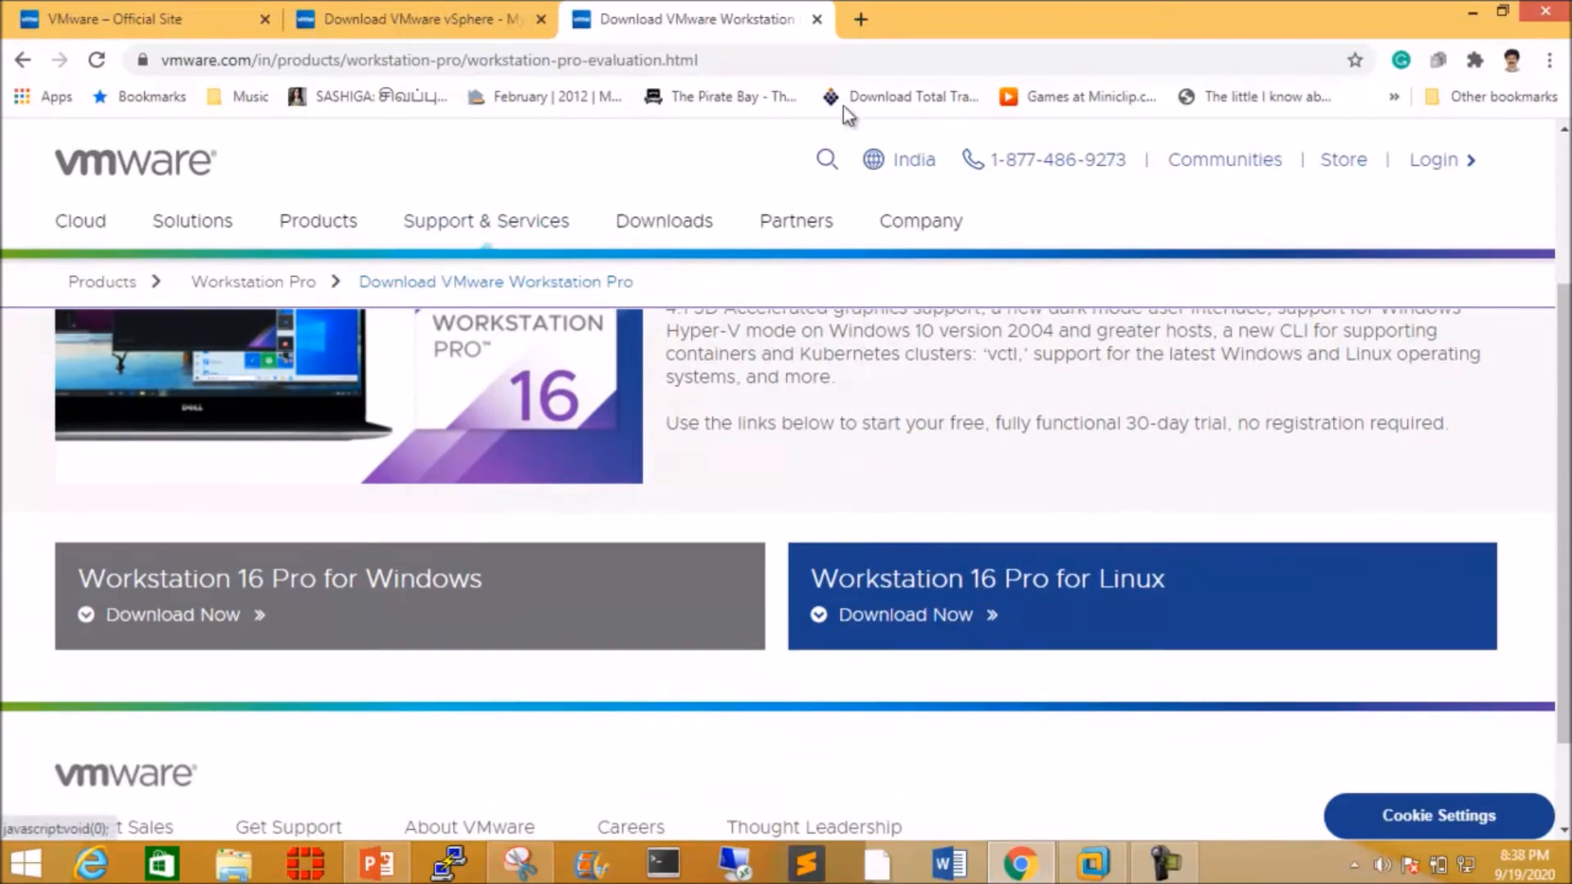
- Switch to VMware Workstation to view its home screen, and minimize it again
click(1472, 11)
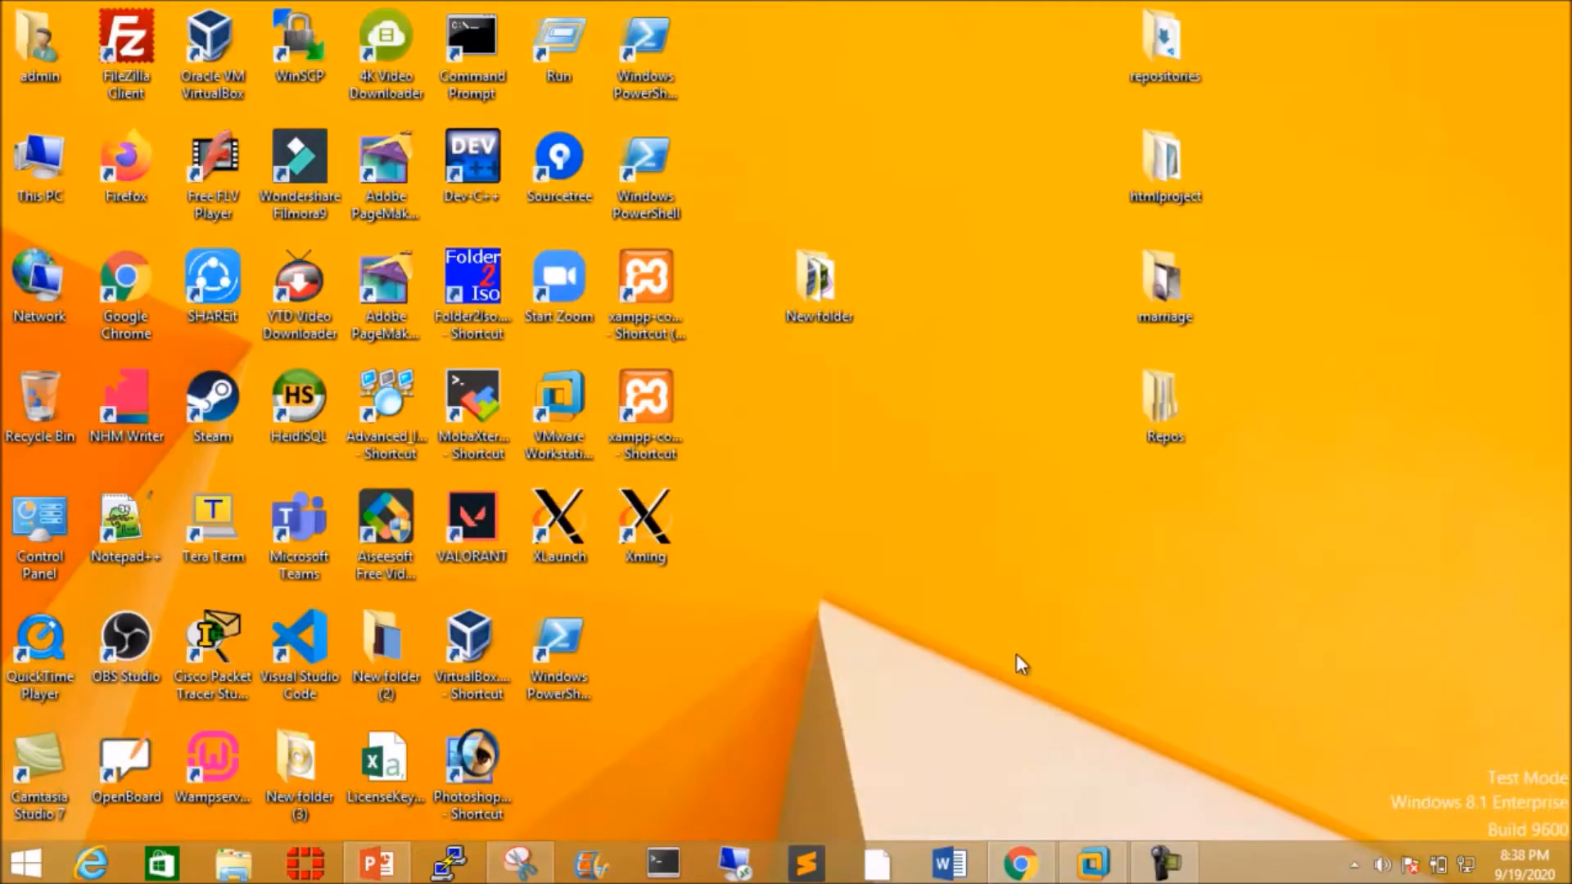
click(1093, 864)
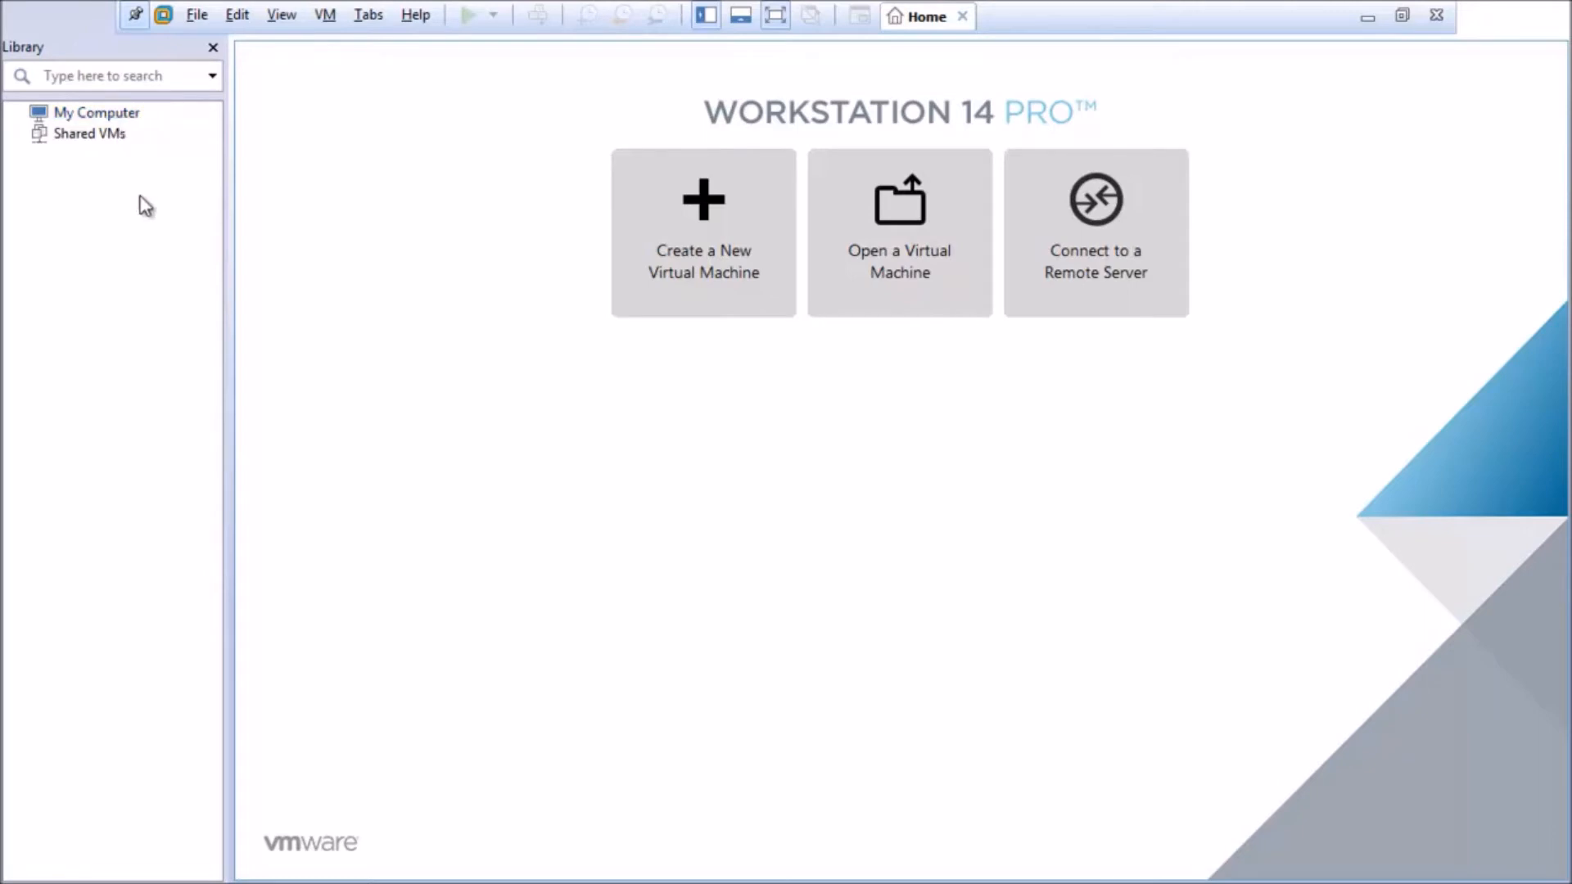
click(1369, 13)
- In File Explorer, open the vmware5.5 folder under F:\ISO\vmware and examine its VMvisor installer ISO and viclient files
click(238, 864)
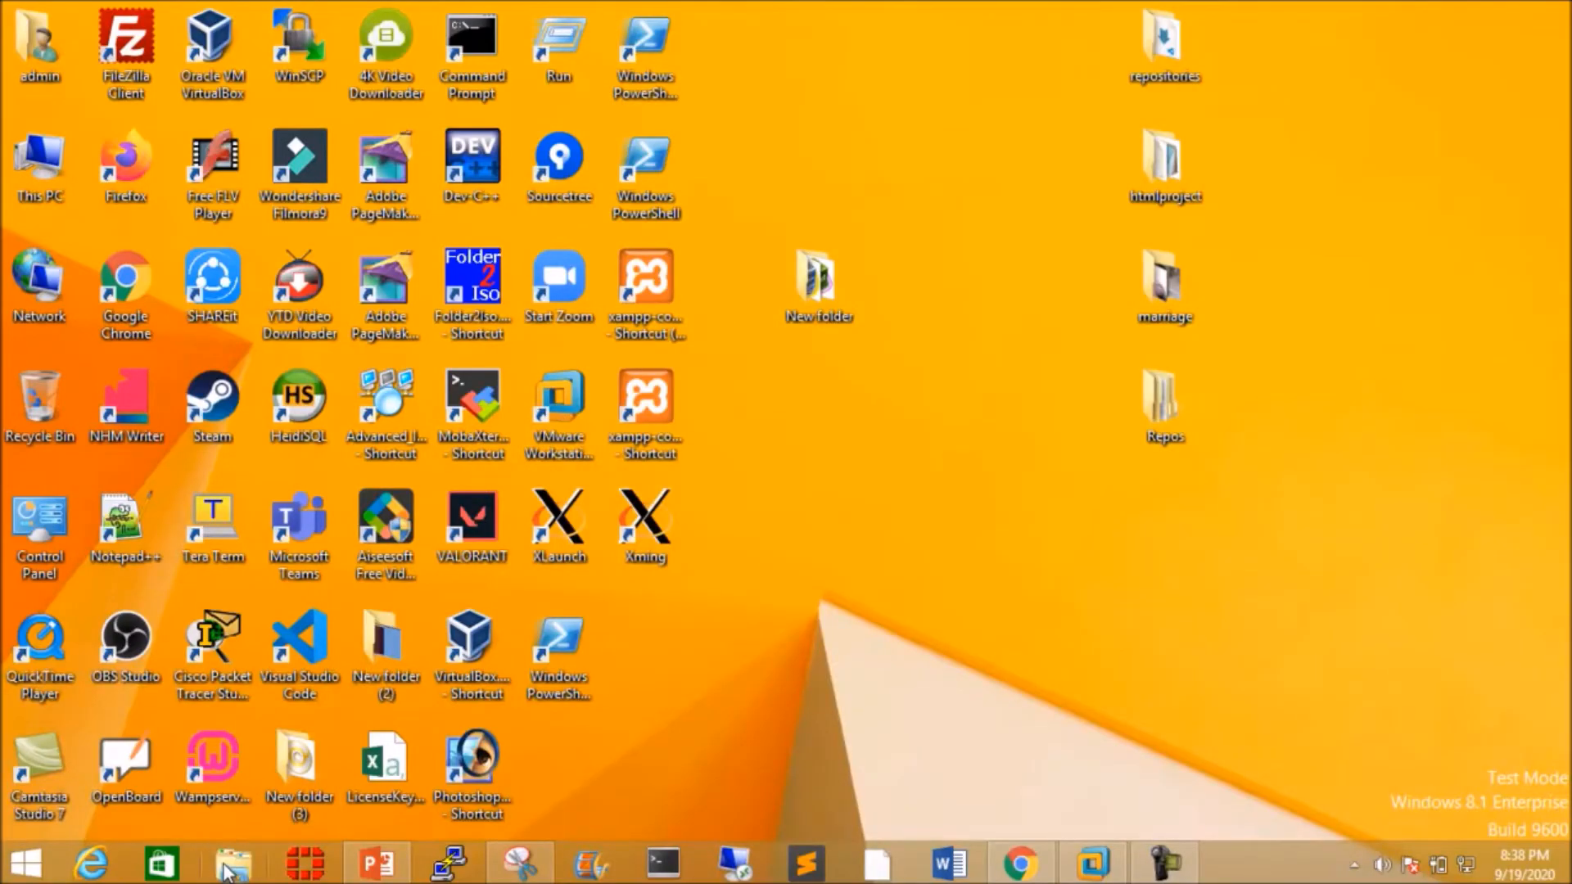
double_click(946, 264)
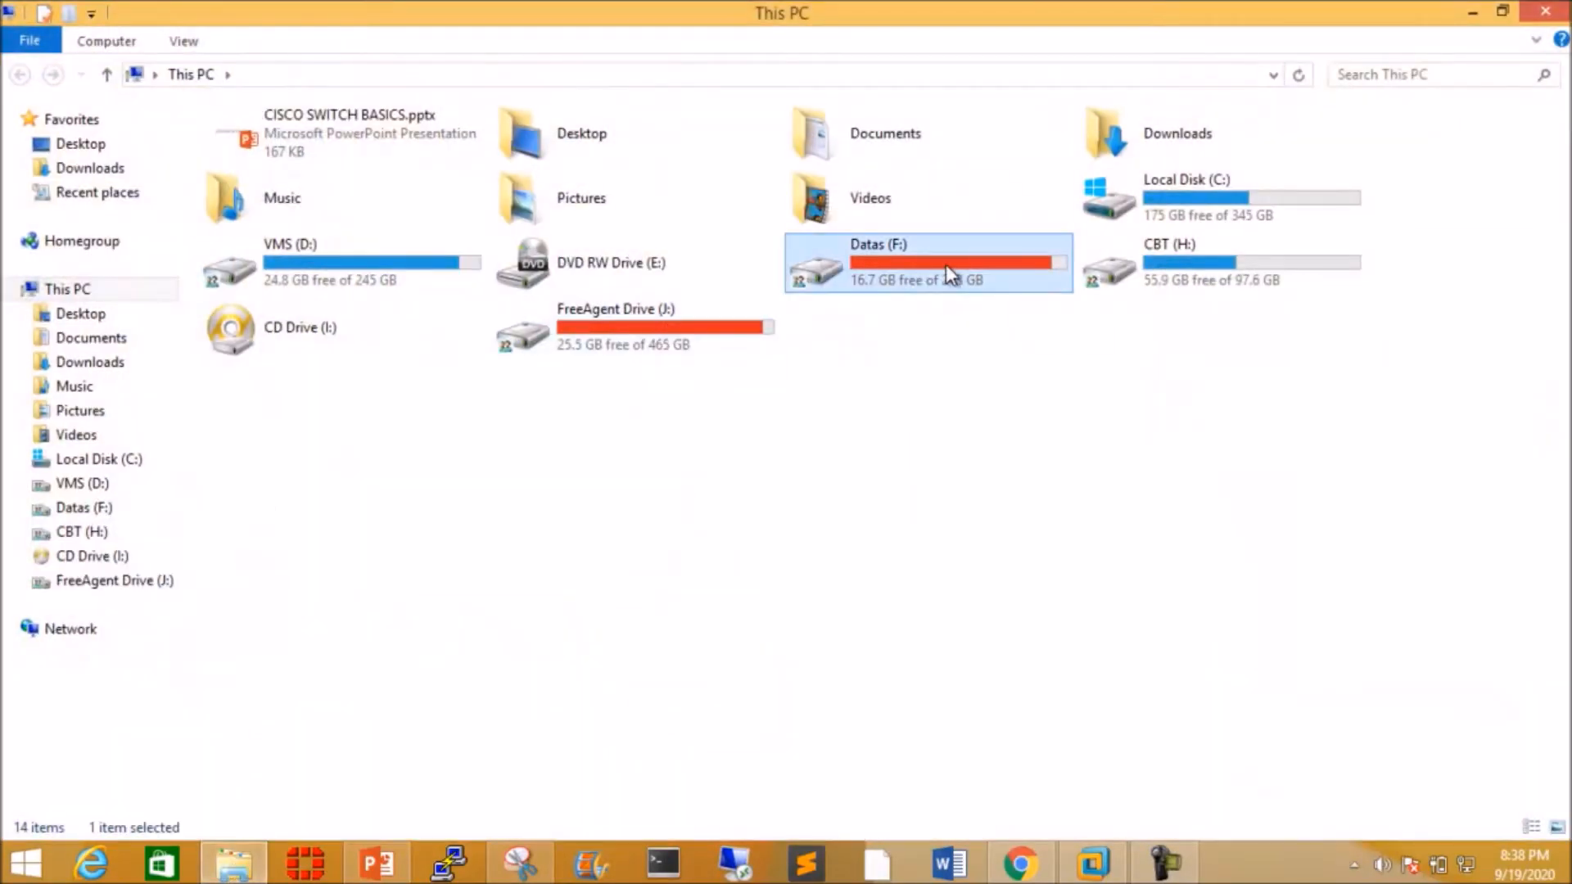
click(255, 315)
double_click(256, 315)
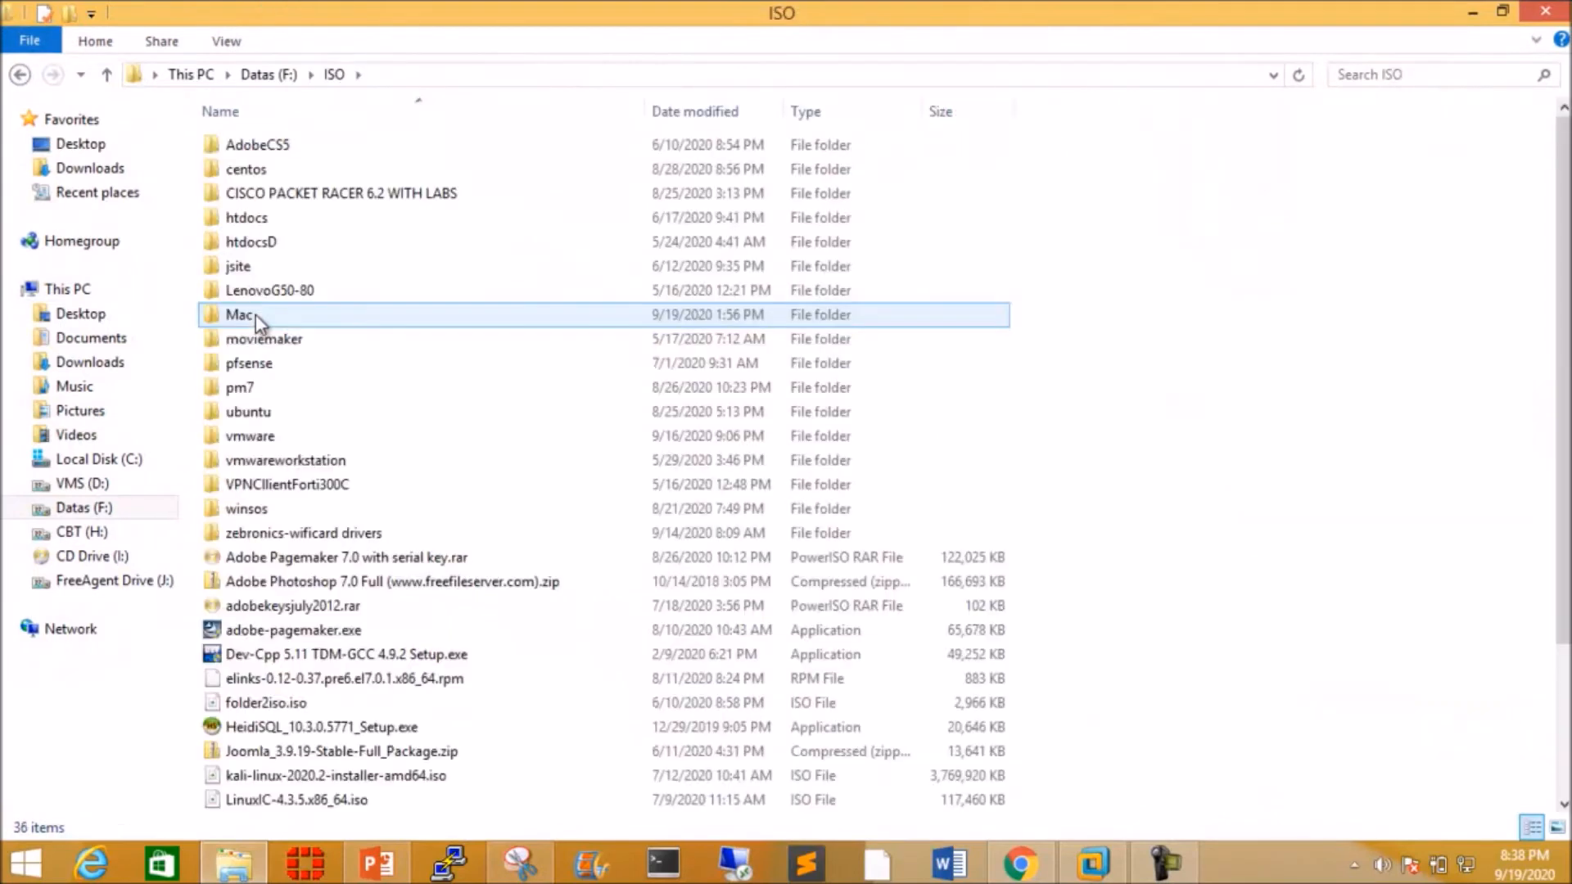
click(250, 440)
double_click(250, 440)
click(265, 201)
double_click(265, 201)
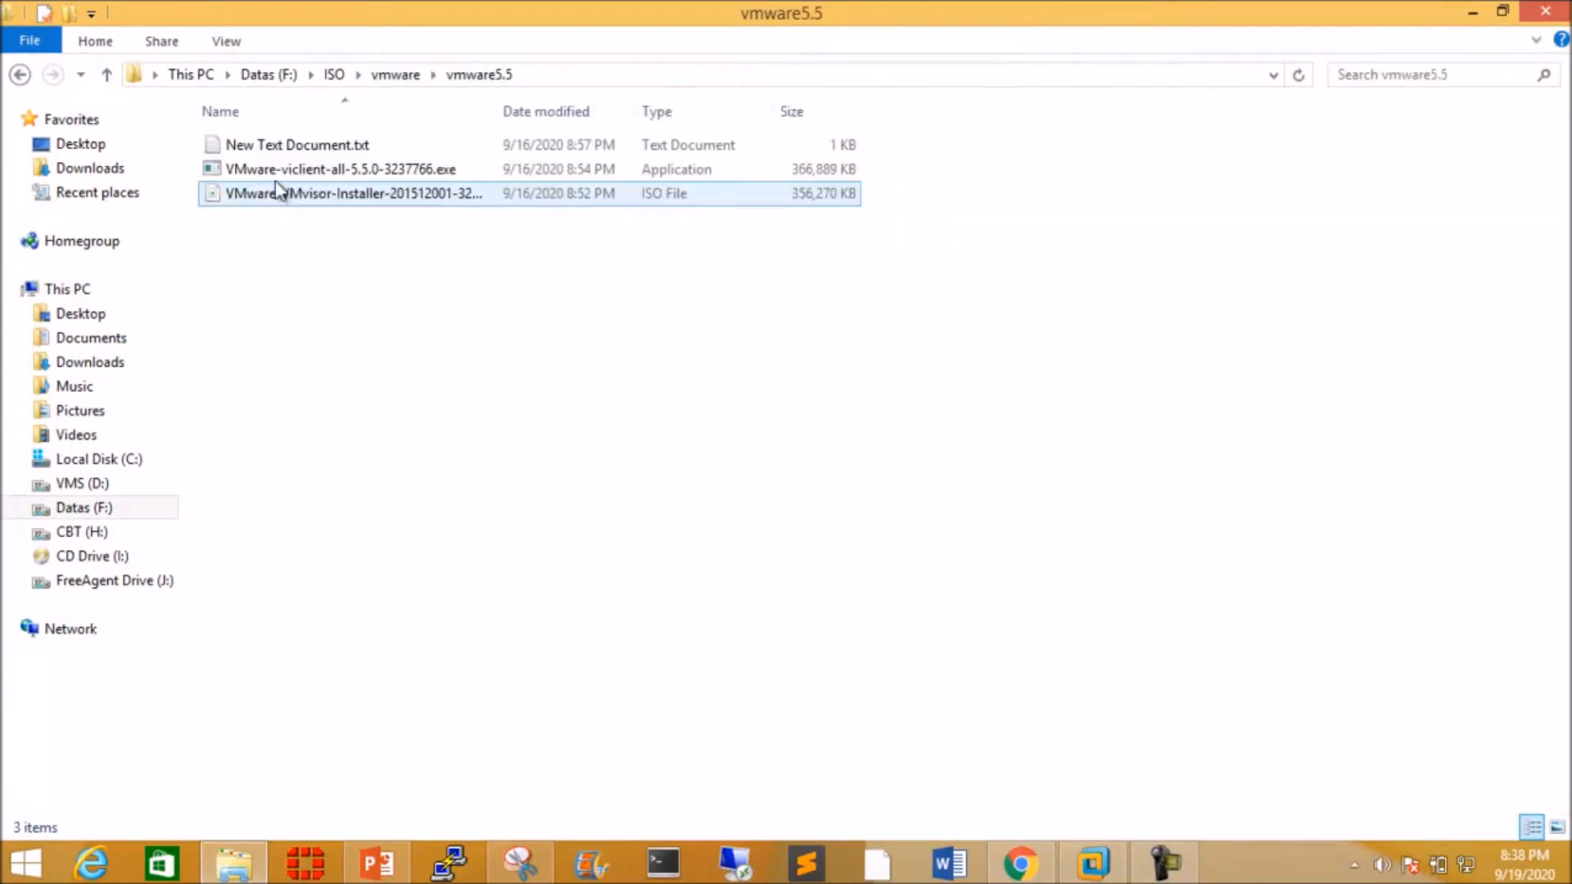
click(347, 200)
click(321, 378)
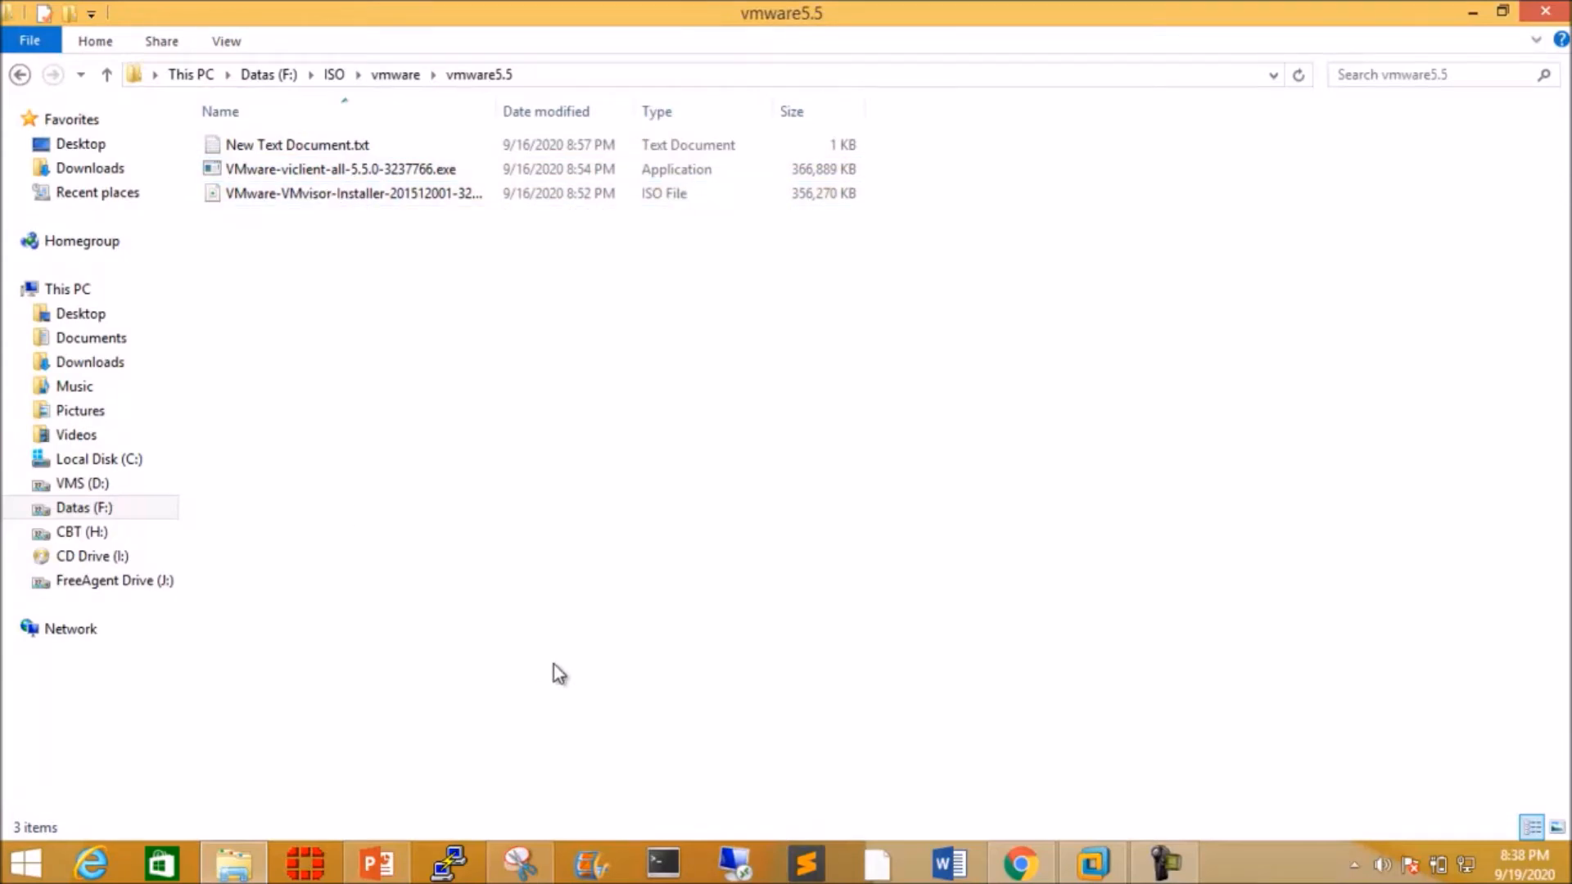
- Switch back to Chrome and examine the vSphere page's Open Source downloads and selectable versions
click(1020, 862)
click(363, 23)
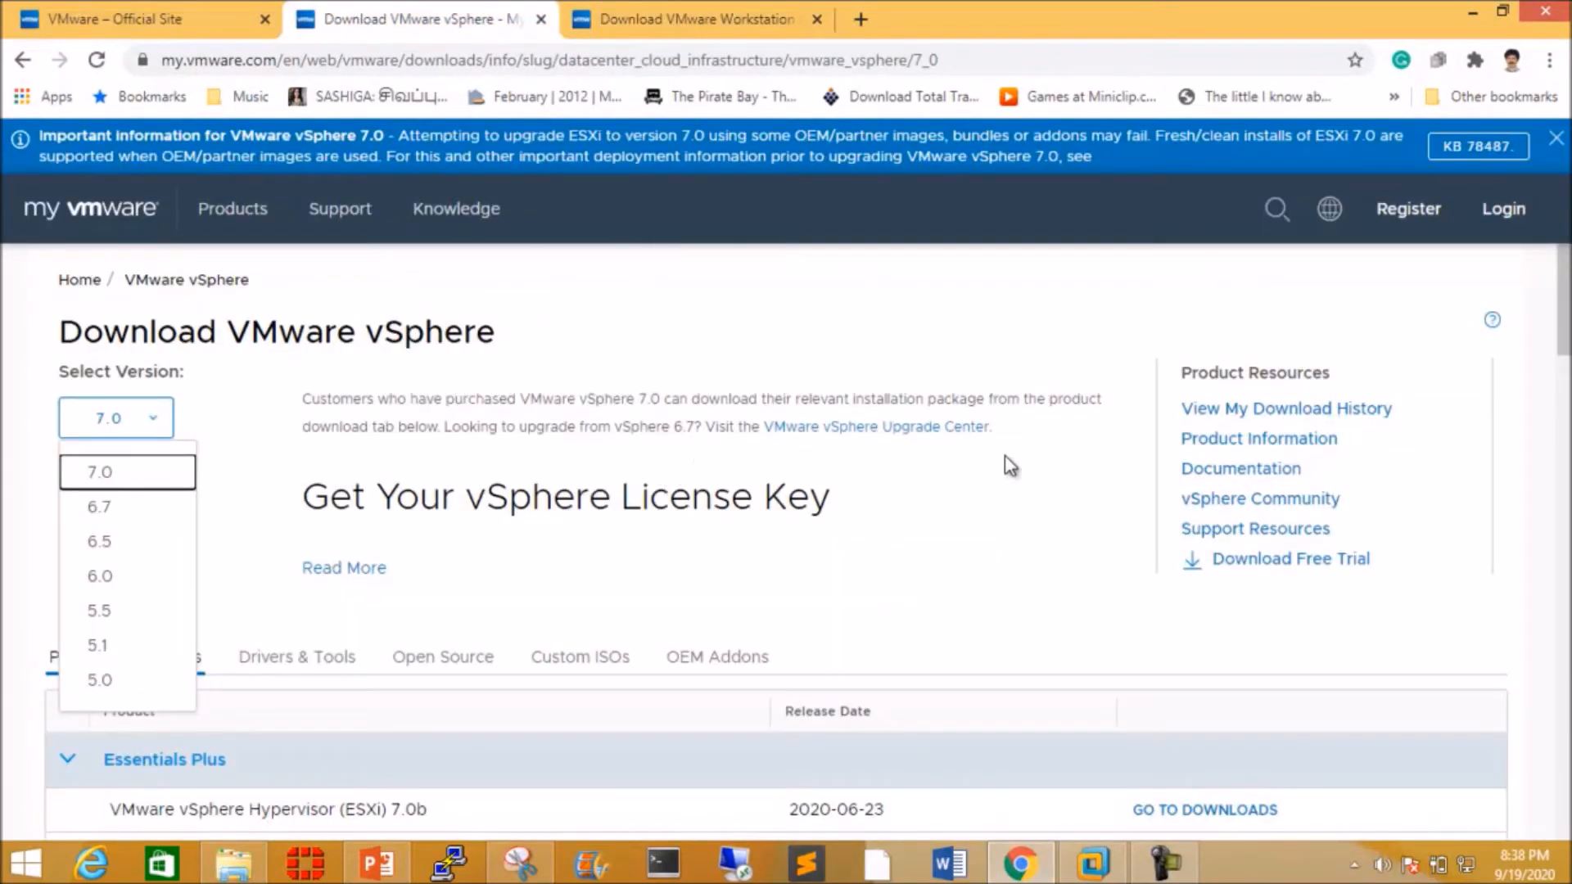
scroll(1016, 520, down, 4)
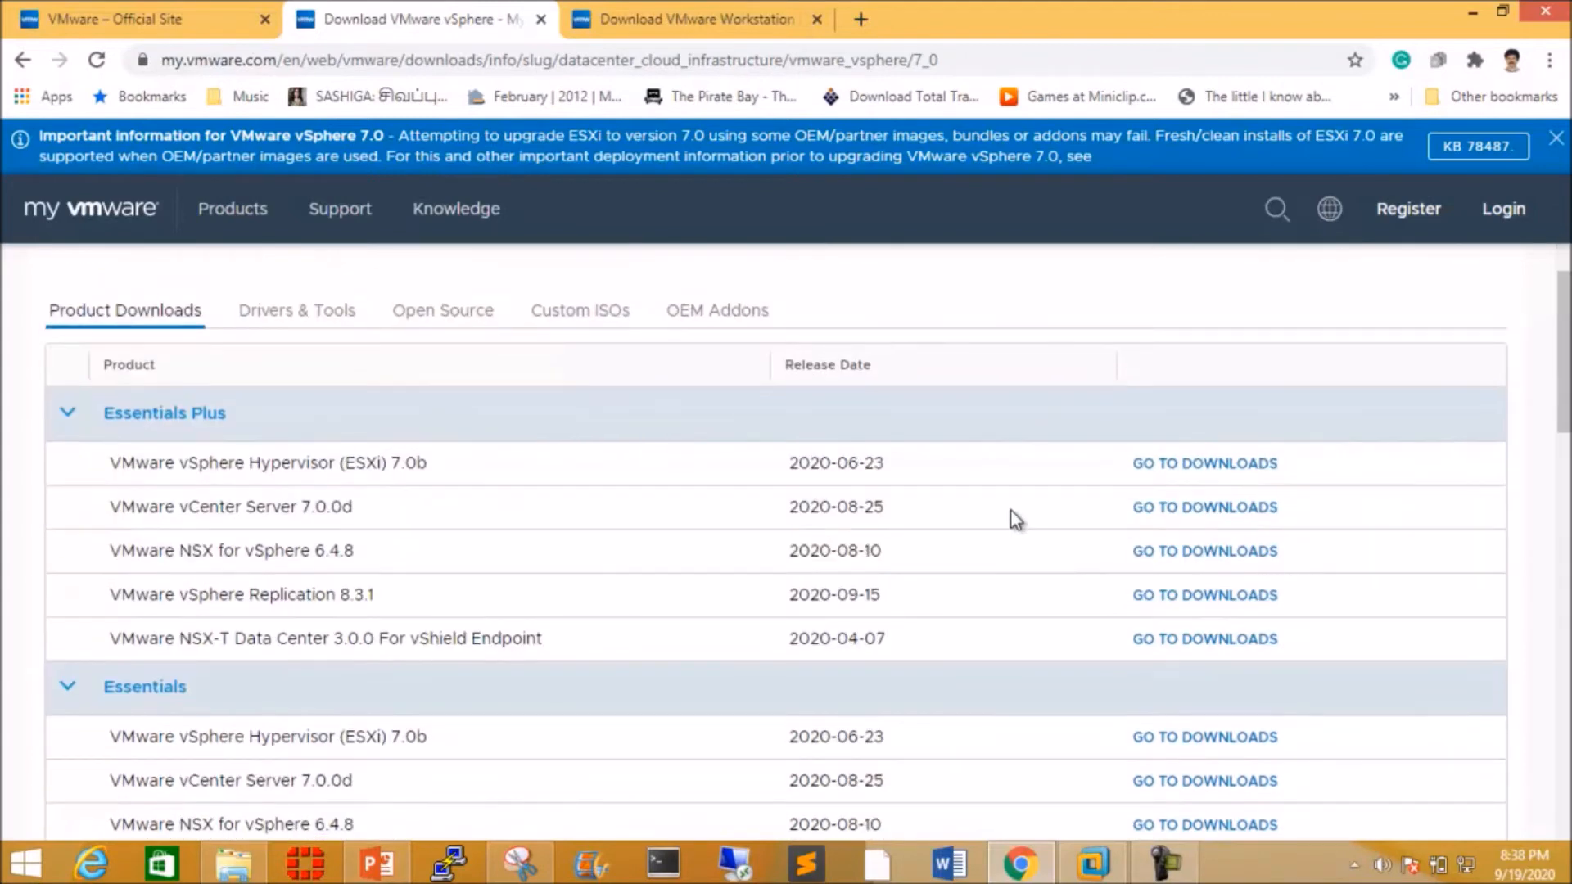
click(472, 321)
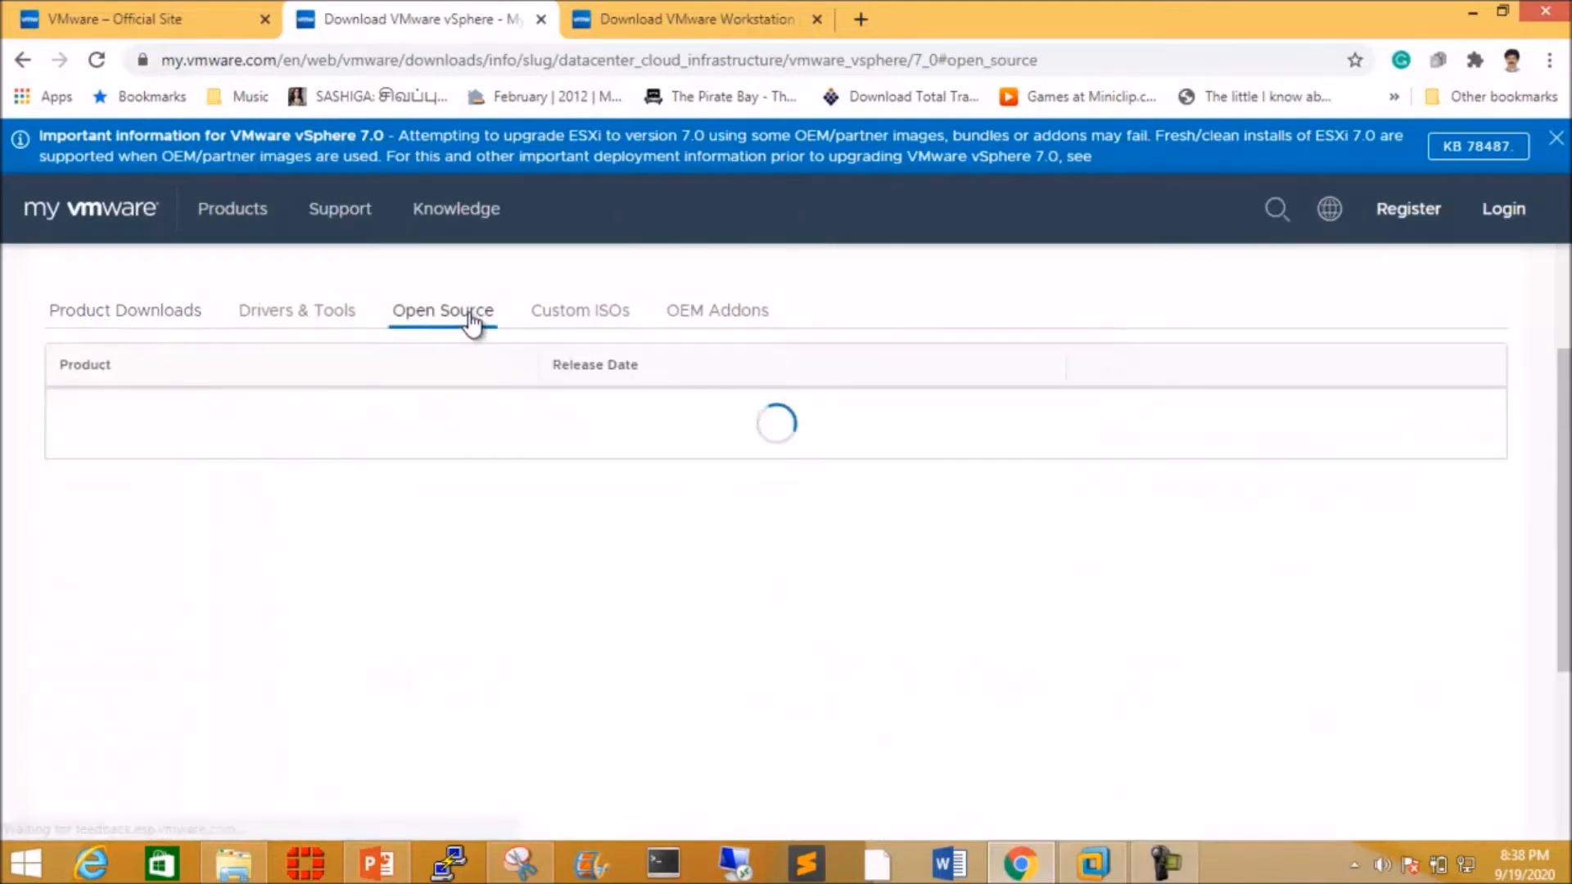
scroll(808, 453, down, 3)
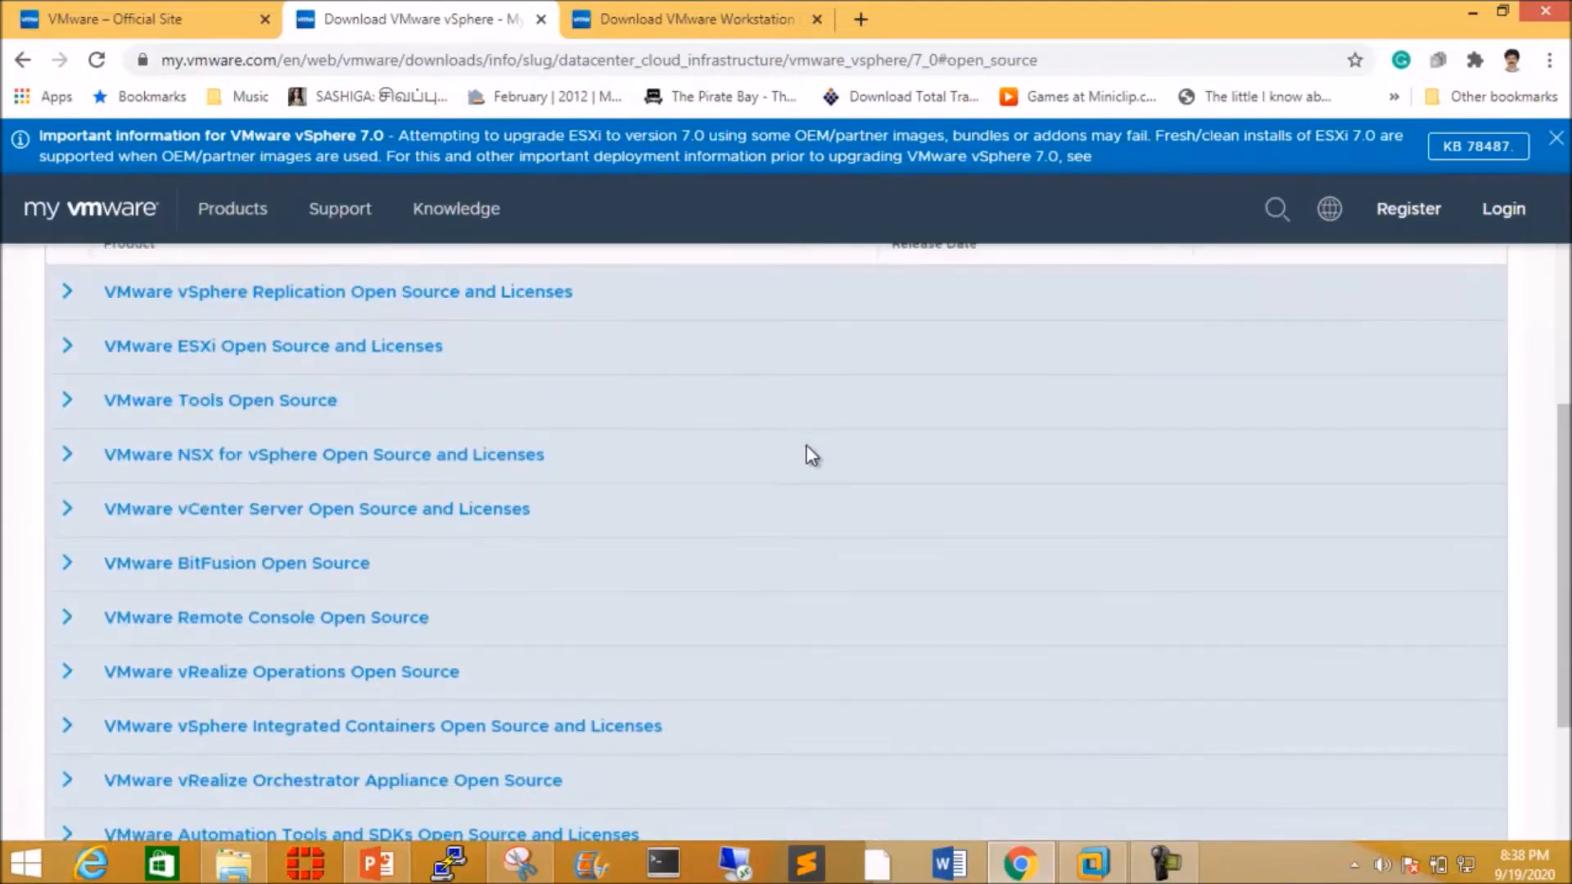
scroll(810, 456, up, 7)
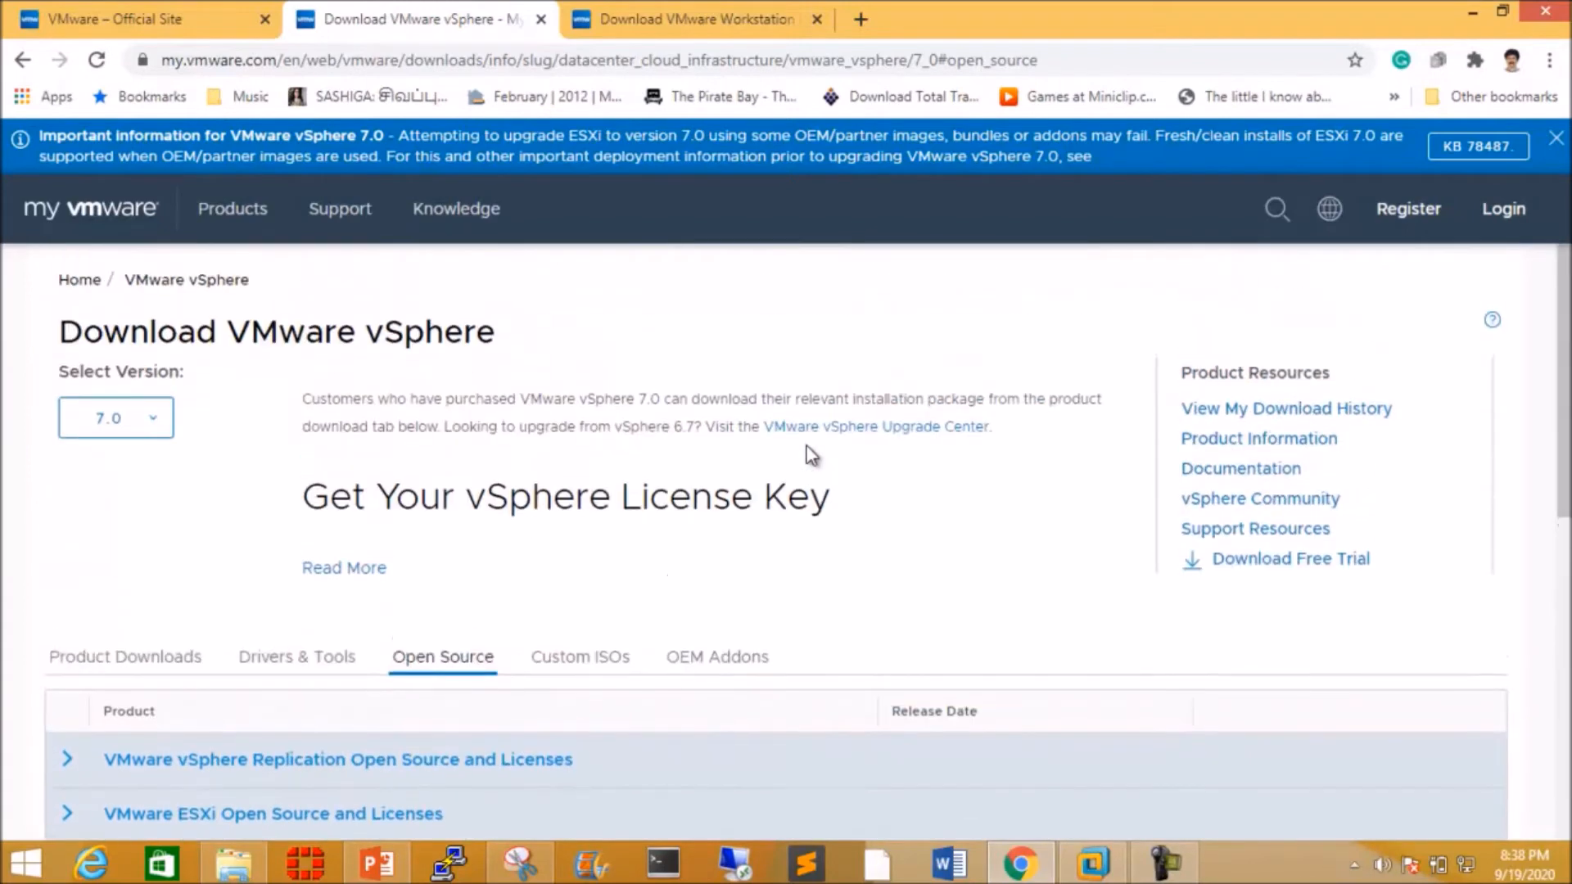
scroll(811, 455, down, 4)
scroll(810, 456, up, 4)
click(160, 421)
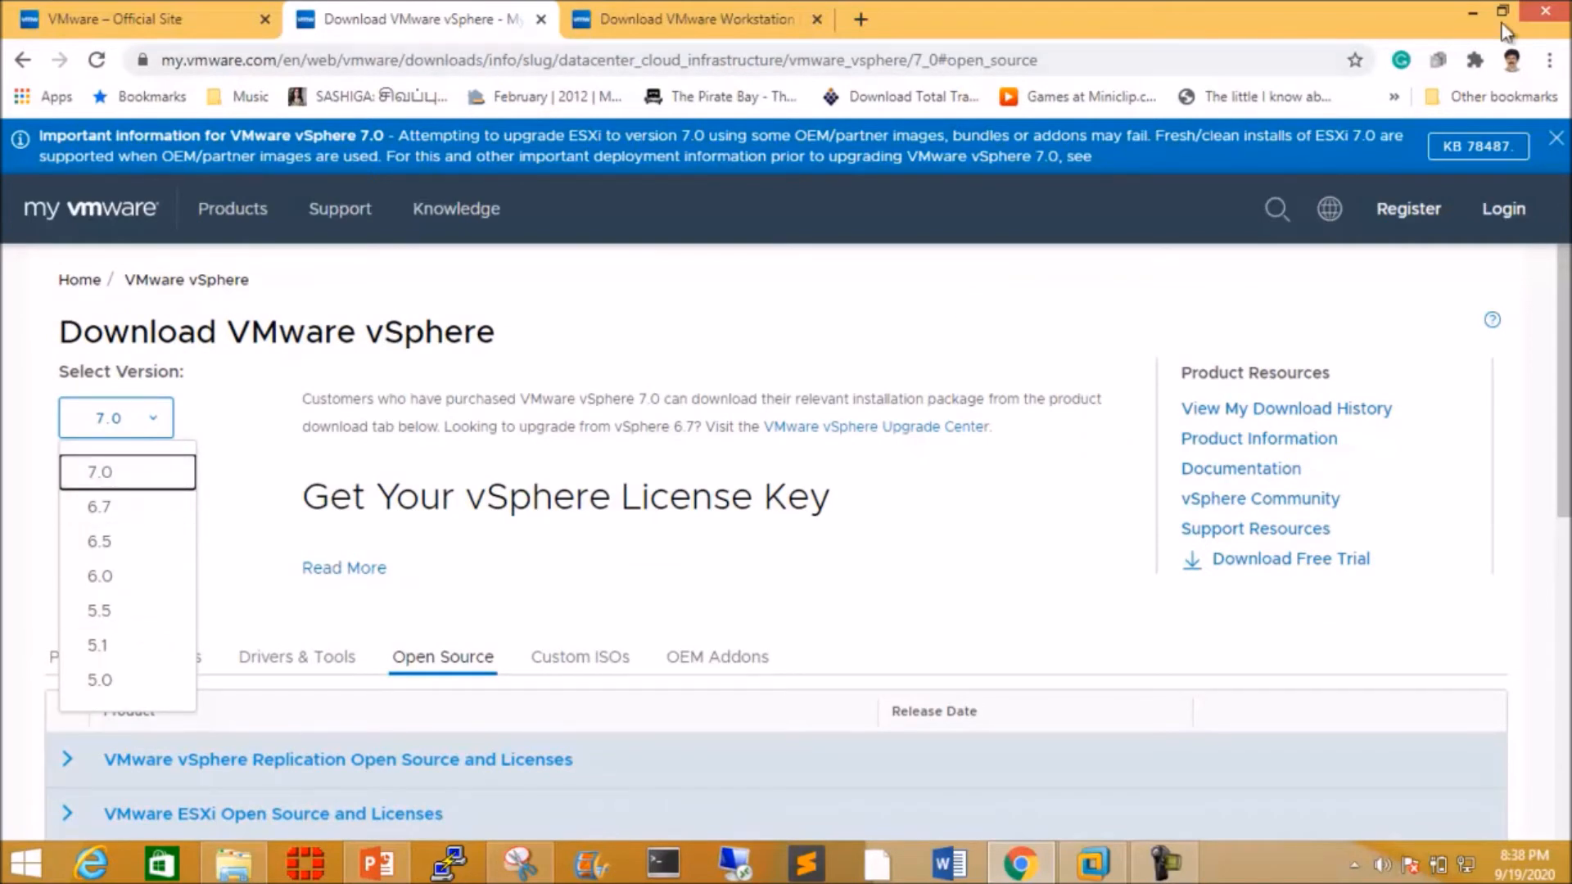
- In VMware Workstation, start a new virtual machine with the Typical configuration and the operating system installed later
click(1472, 12)
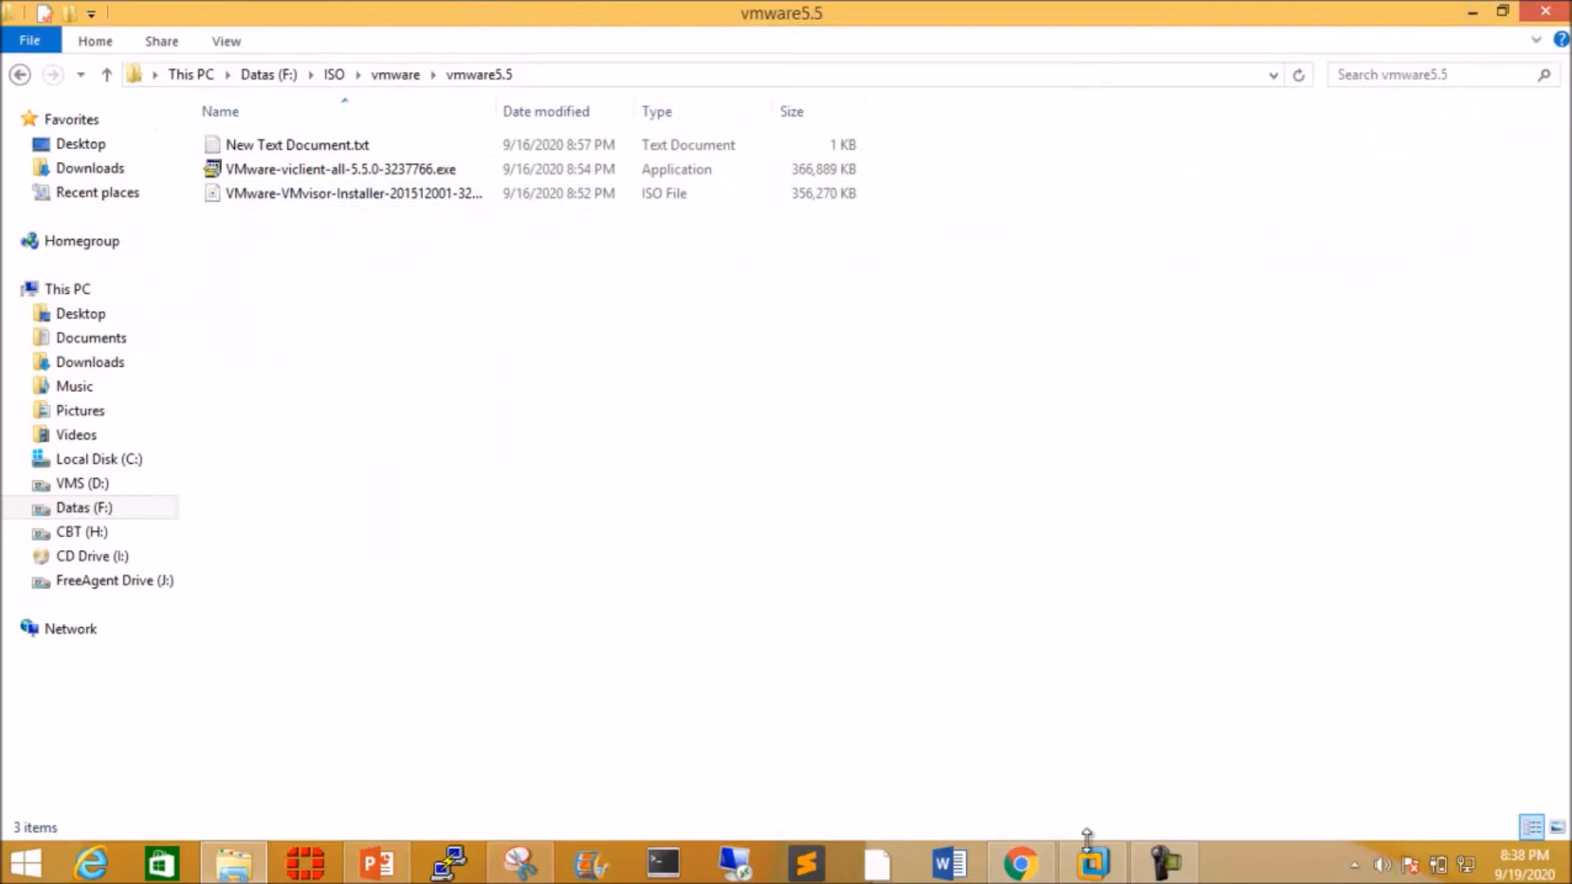
click(1092, 862)
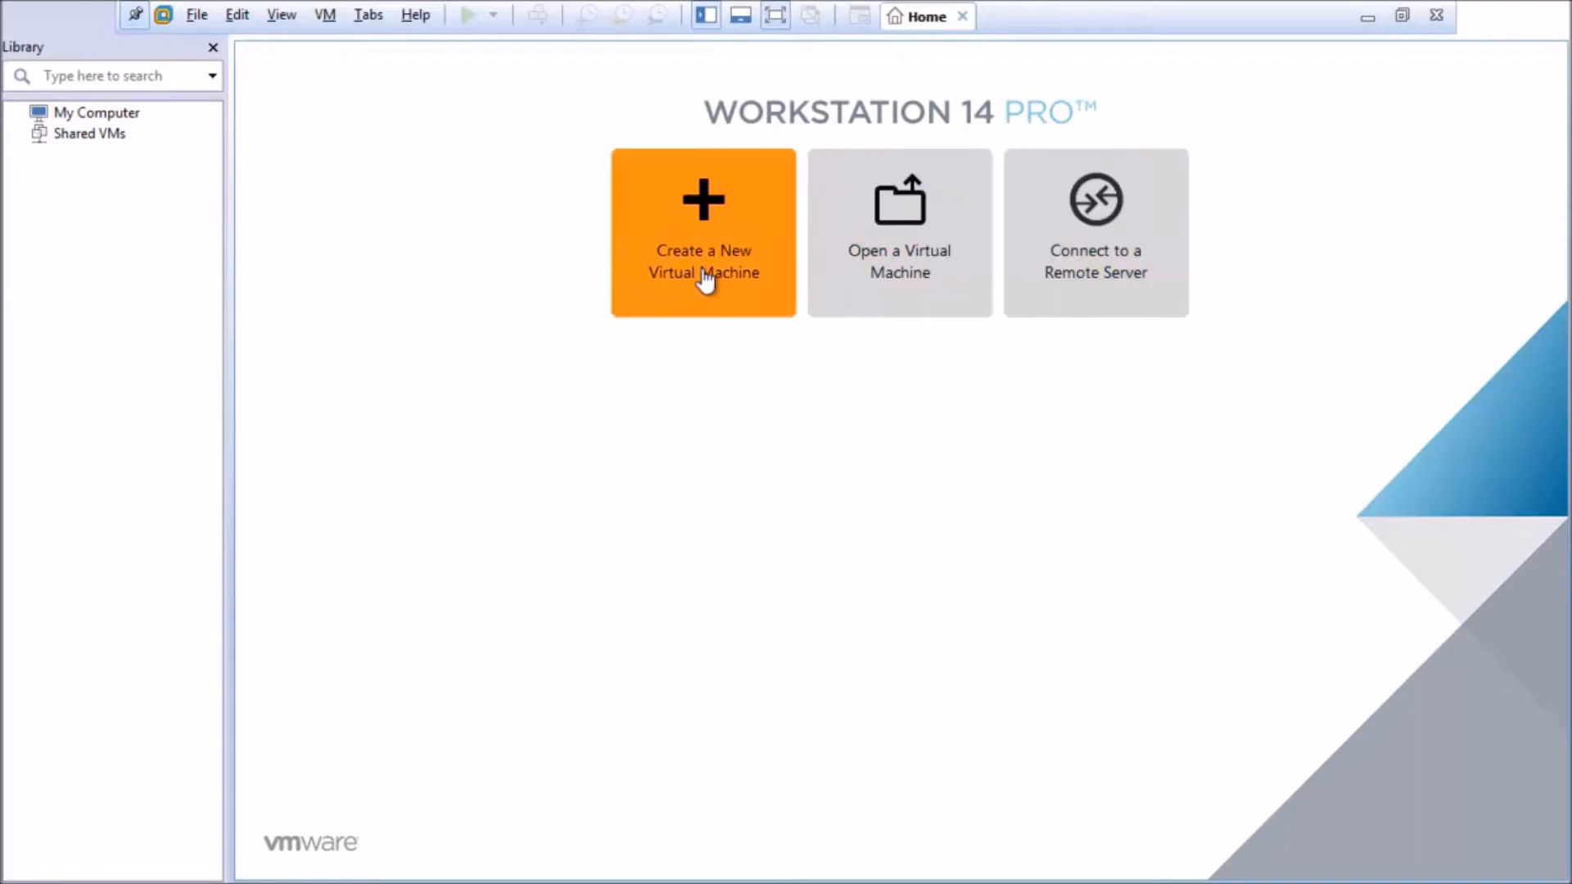
click(709, 278)
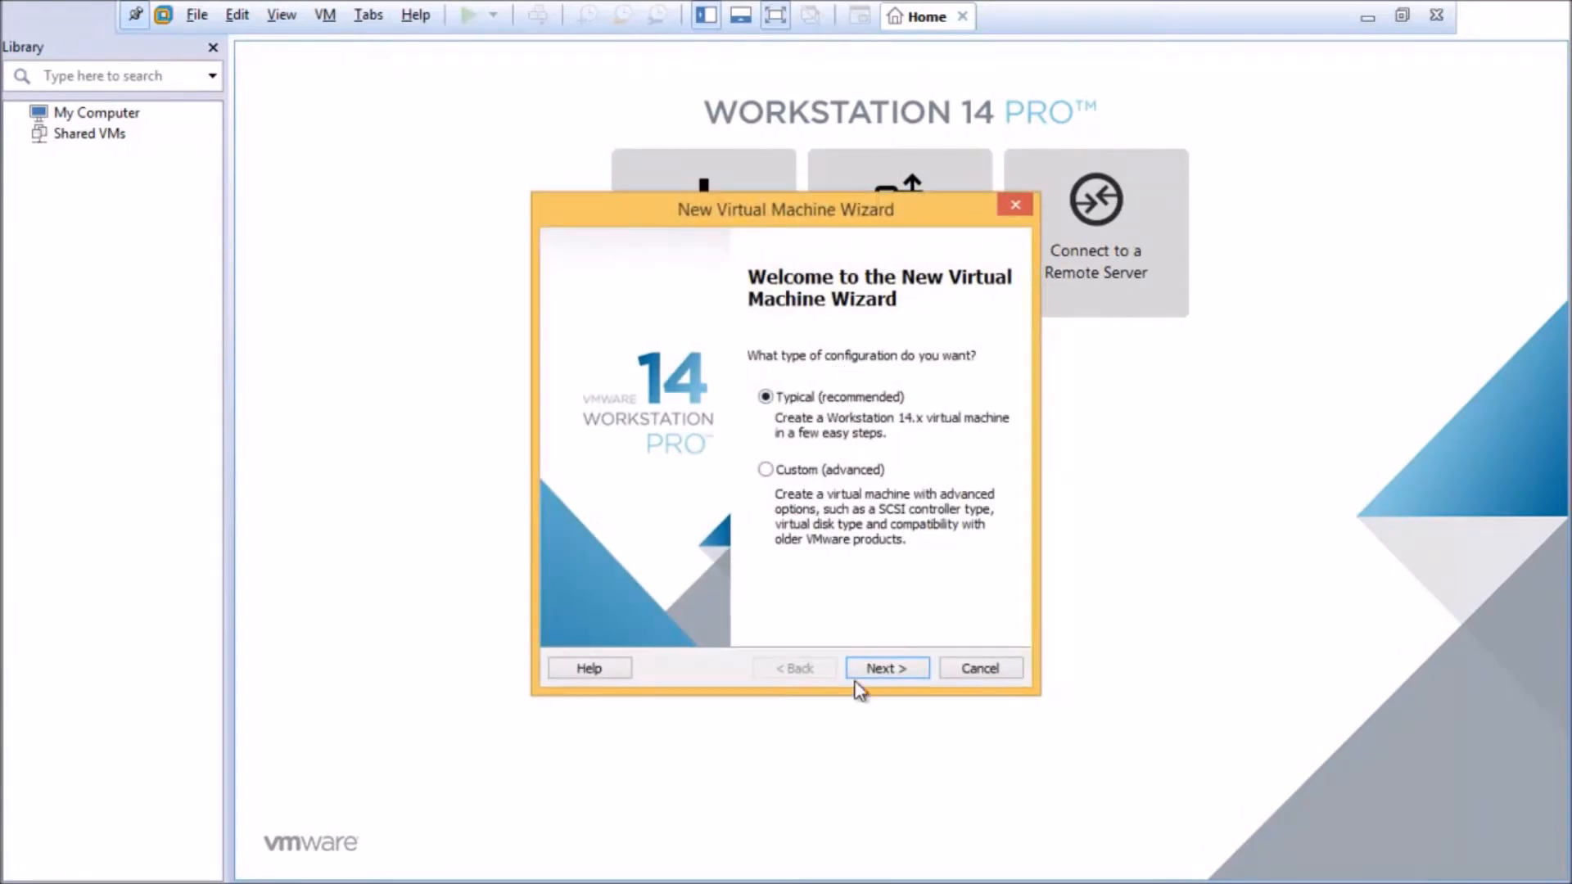
click(889, 670)
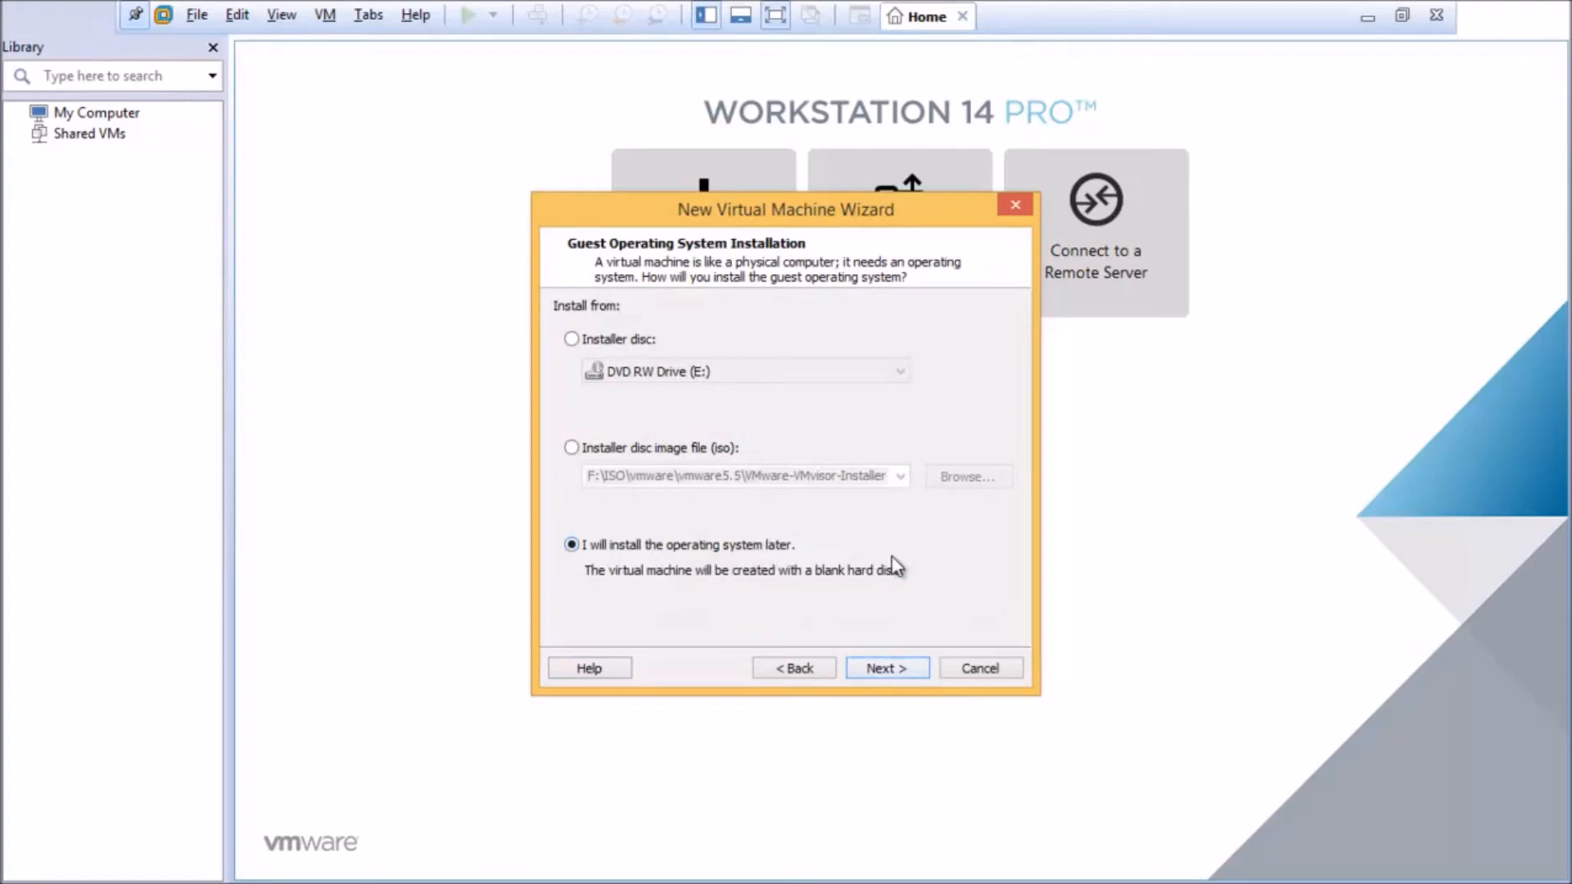
click(917, 678)
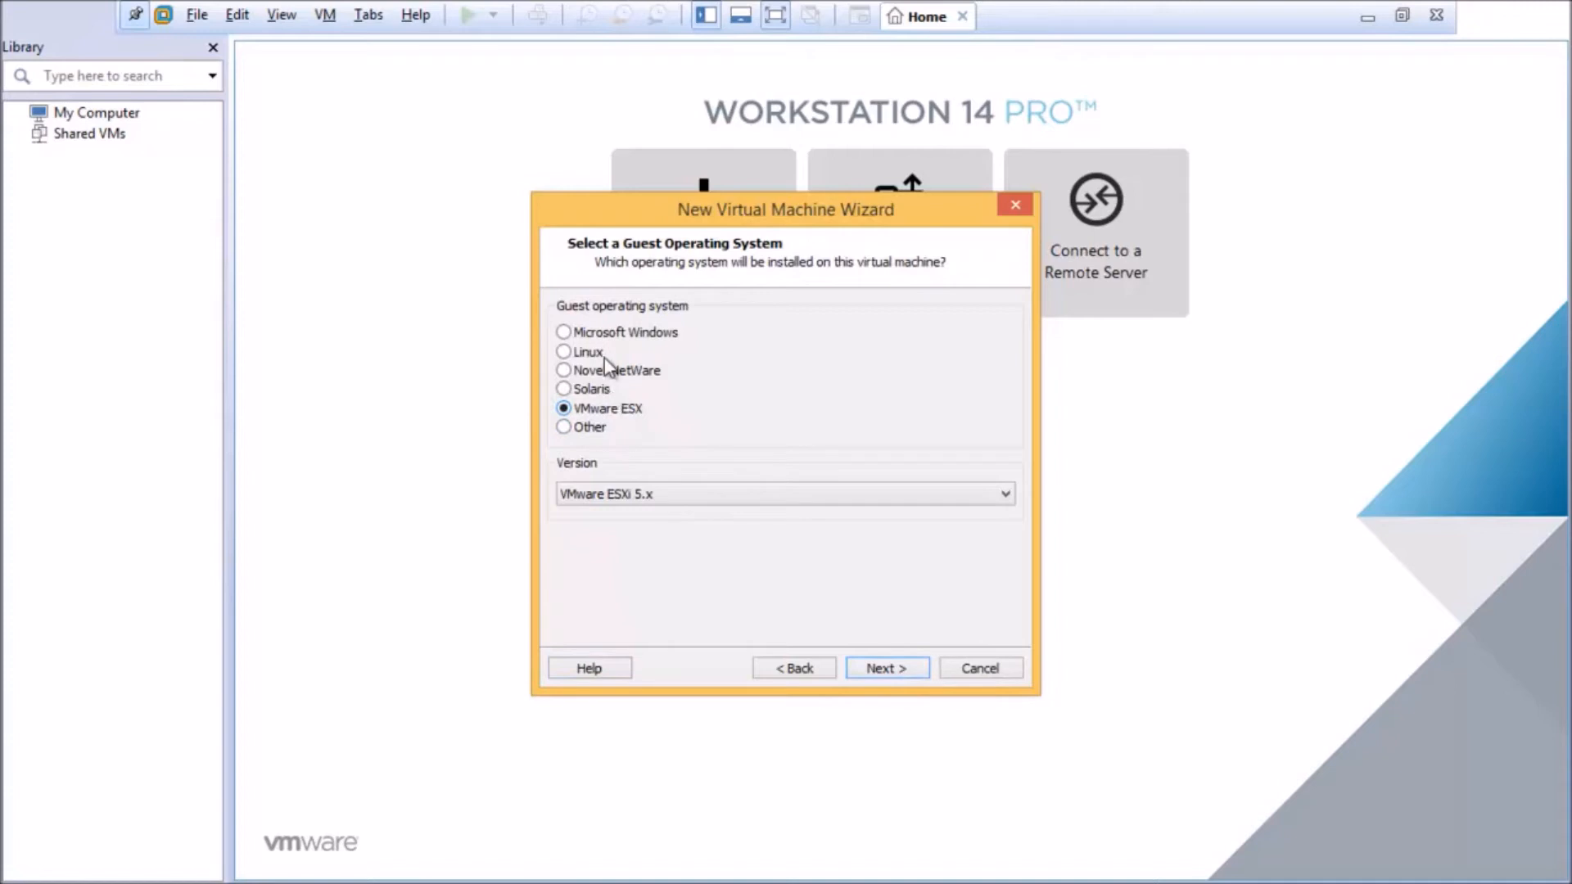
- Choose VMware ESX as the guest operating system with version VMware ESXi 5.x
click(723, 497)
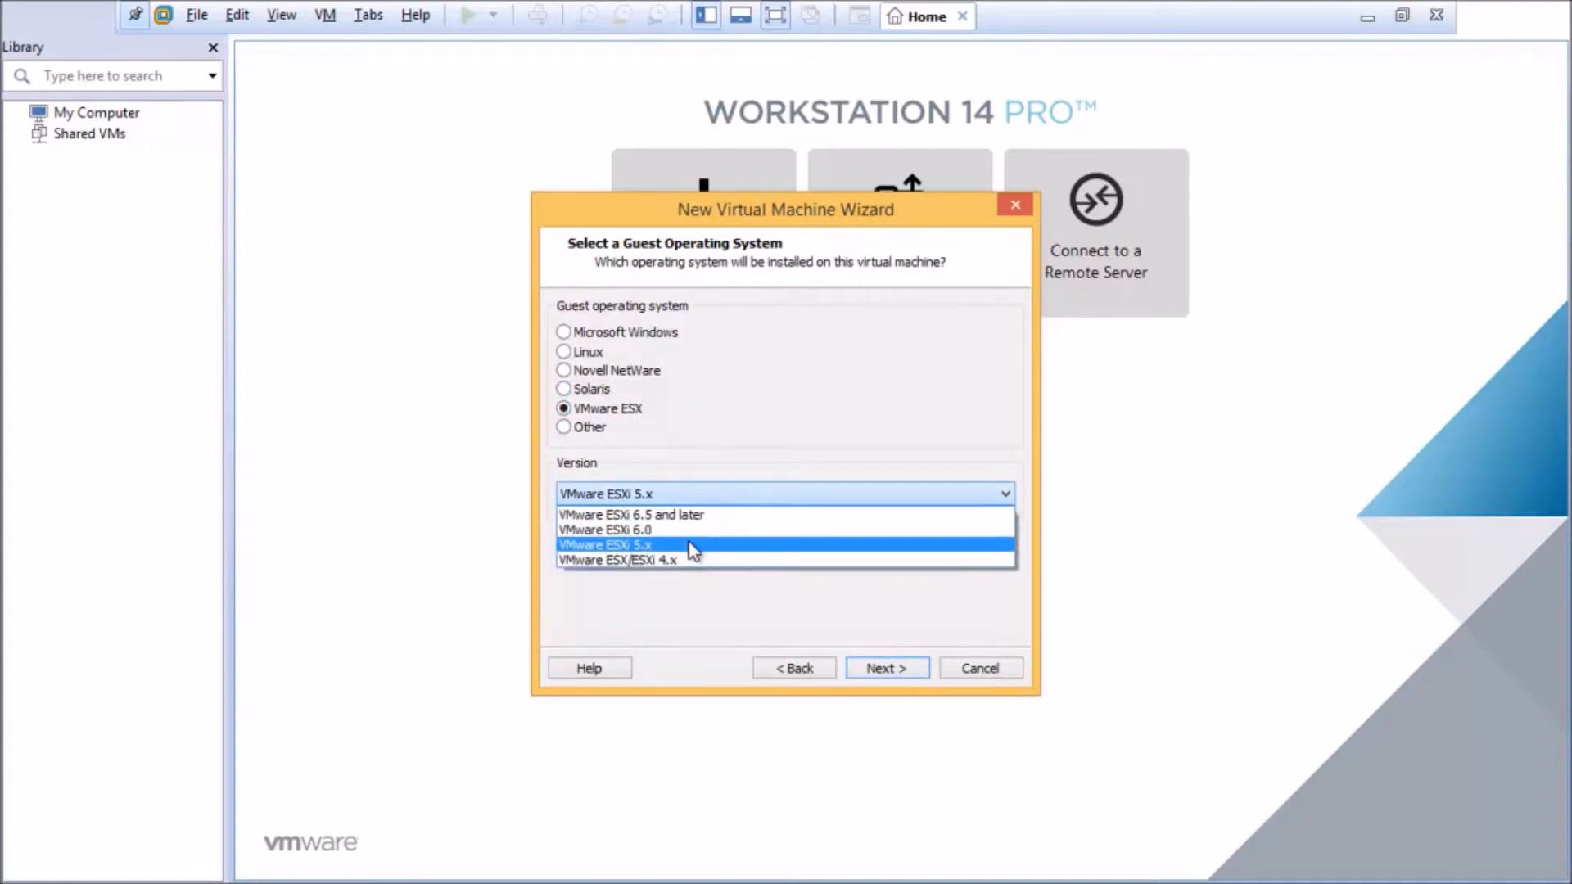
click(693, 546)
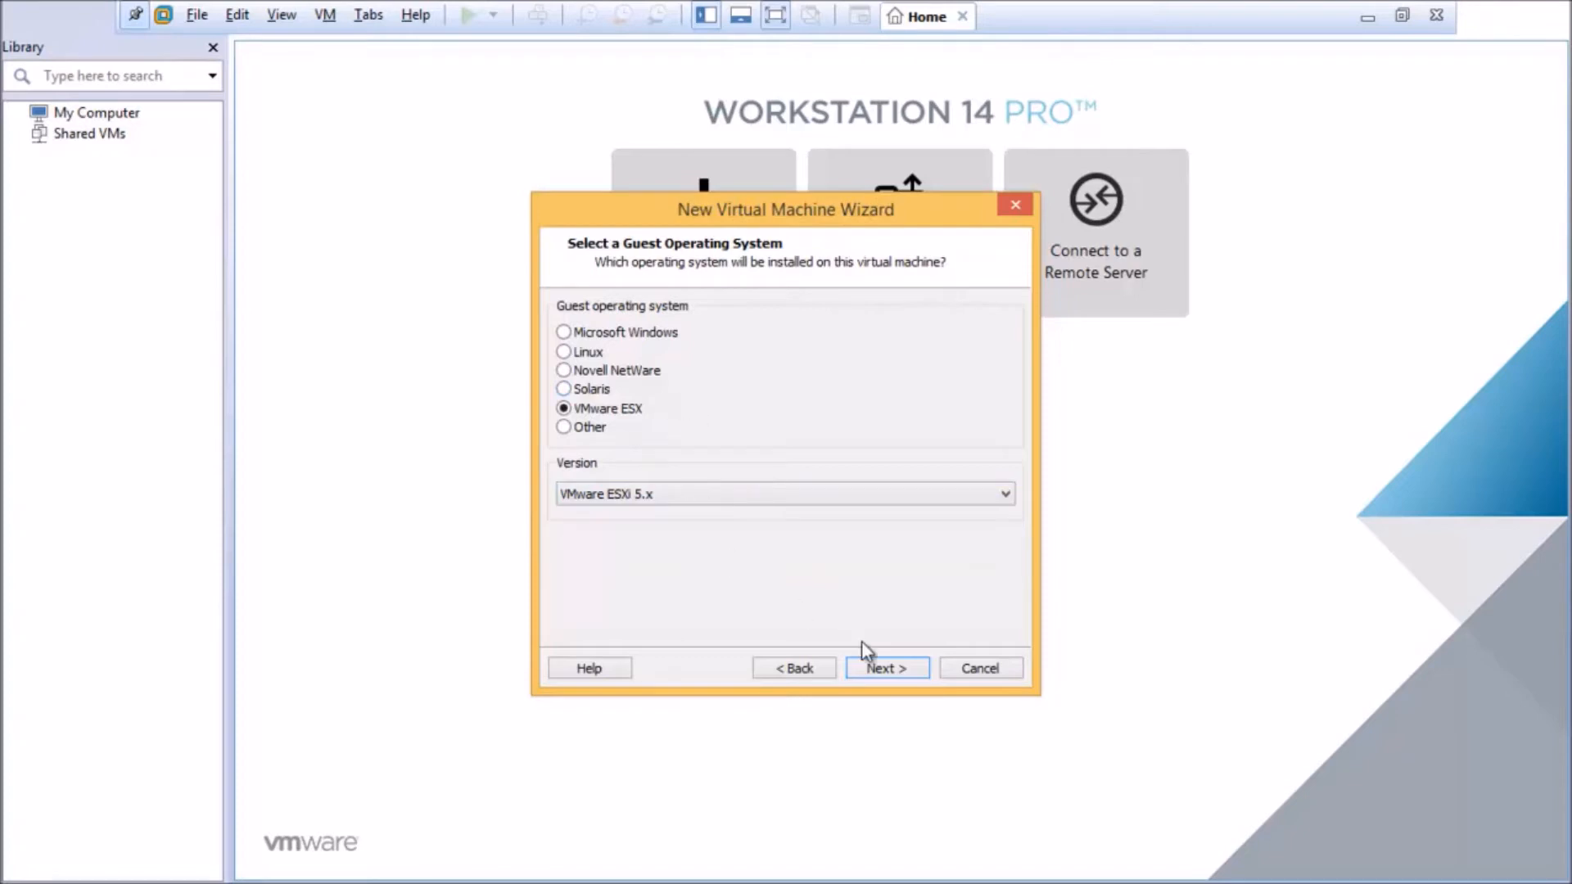
click(903, 670)
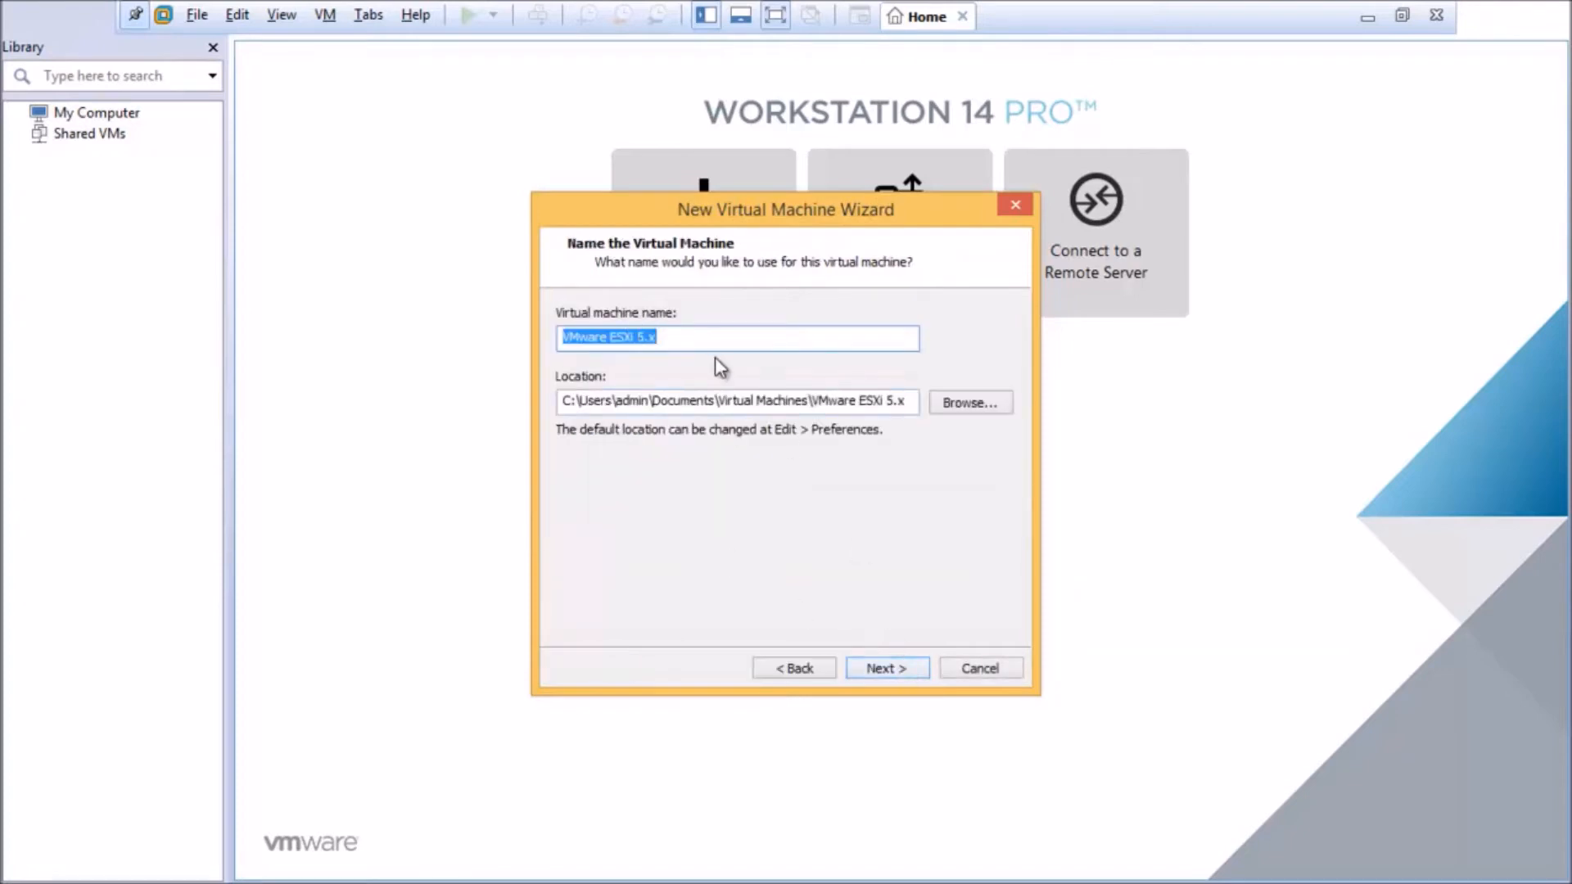
- Accept the virtual machine name VMware ESXi 5.x and its default location in the Virtual Machines folder
drag(563, 400, 888, 407)
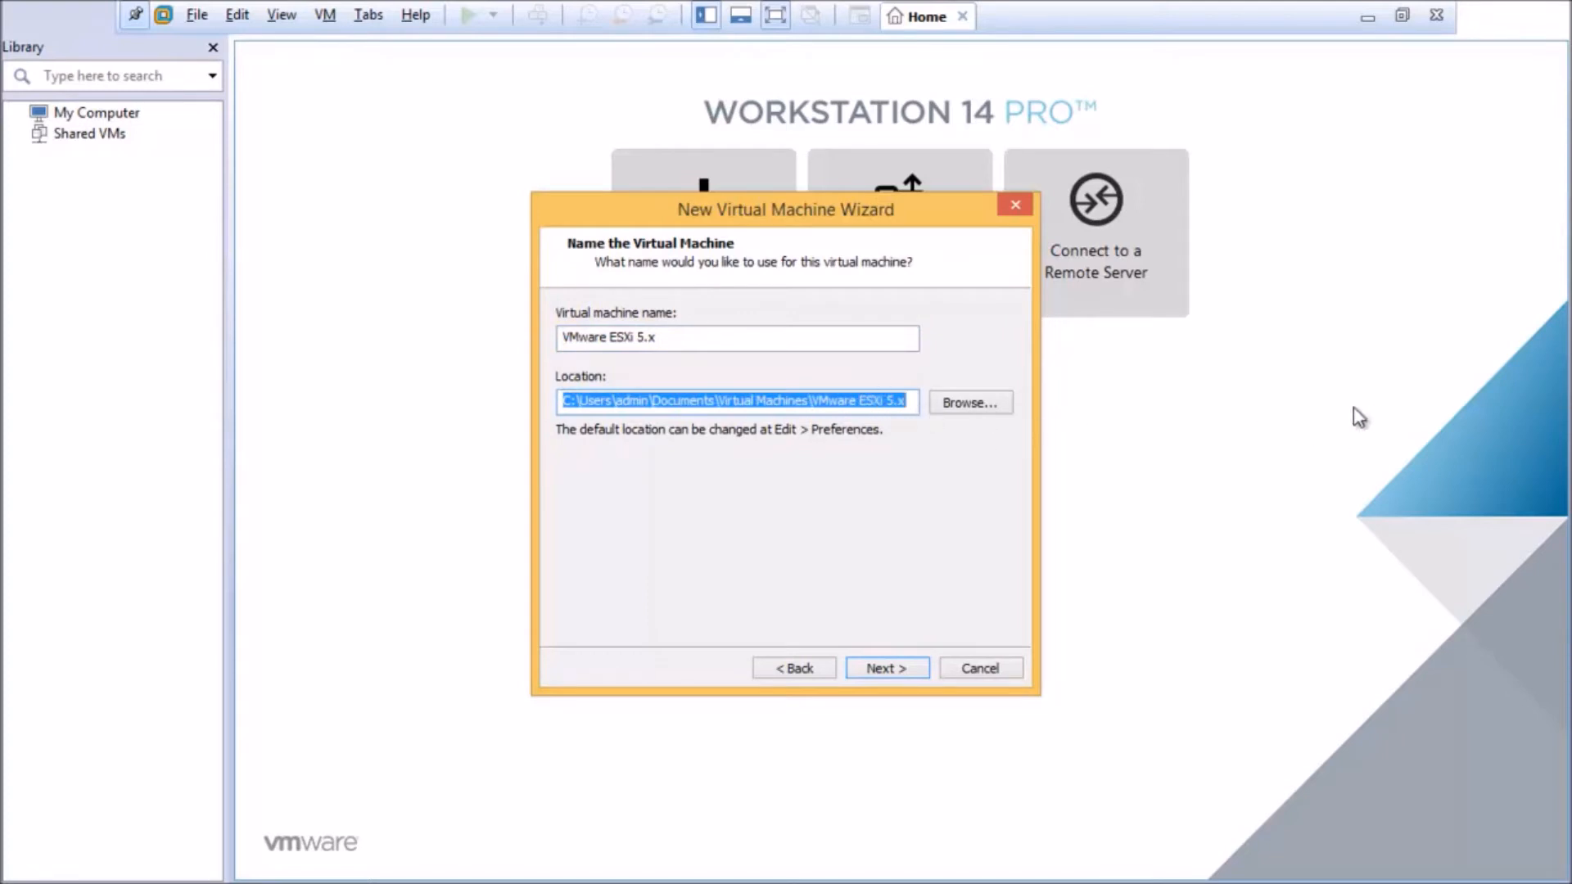
click(973, 407)
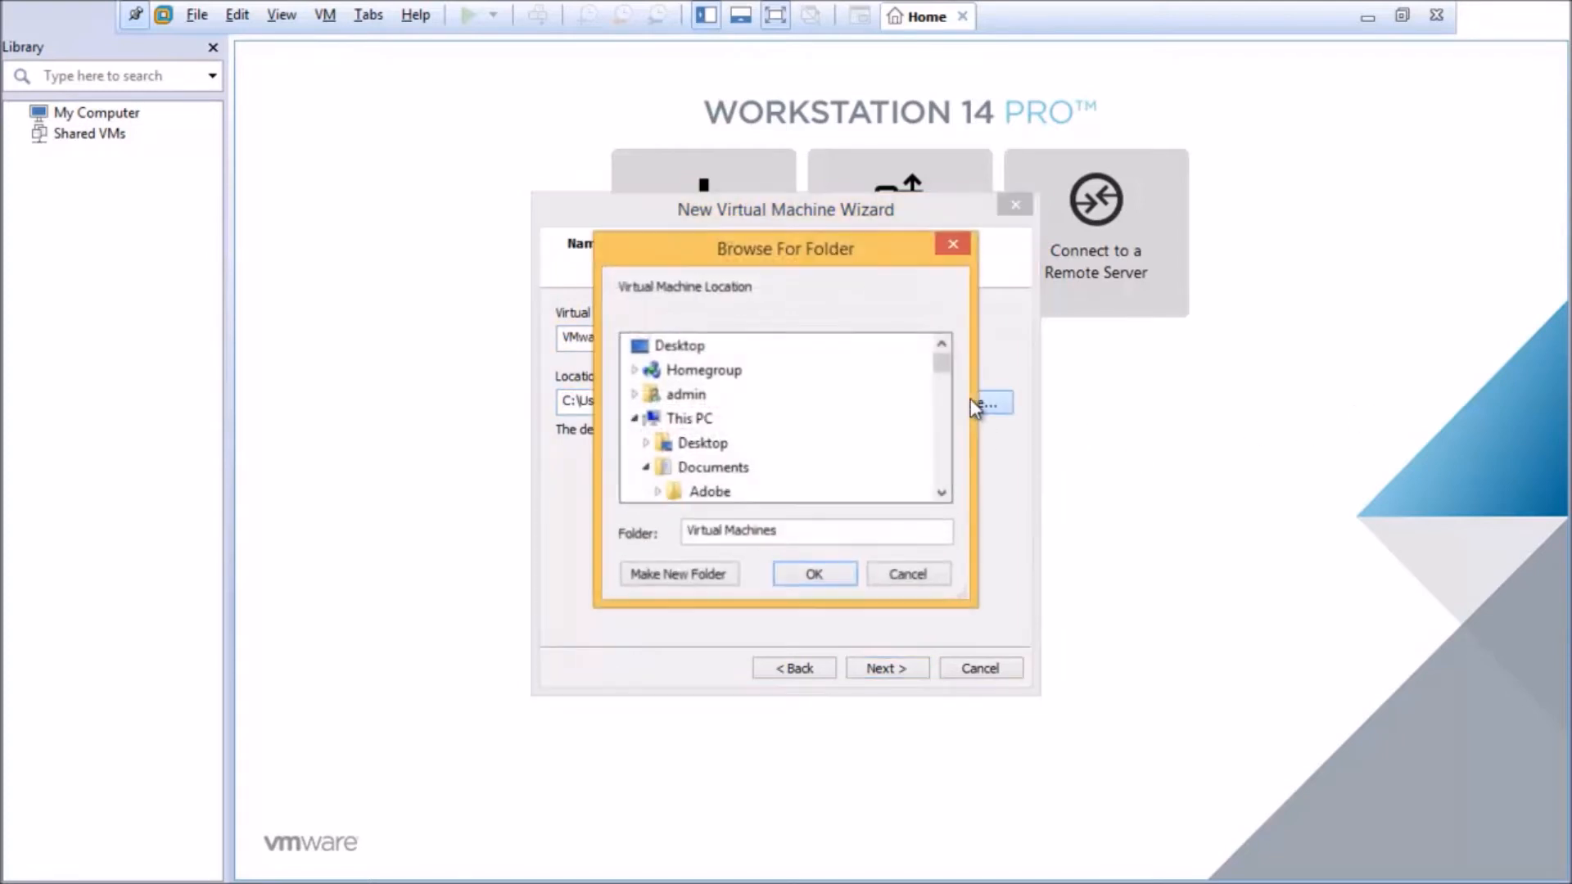
click(921, 578)
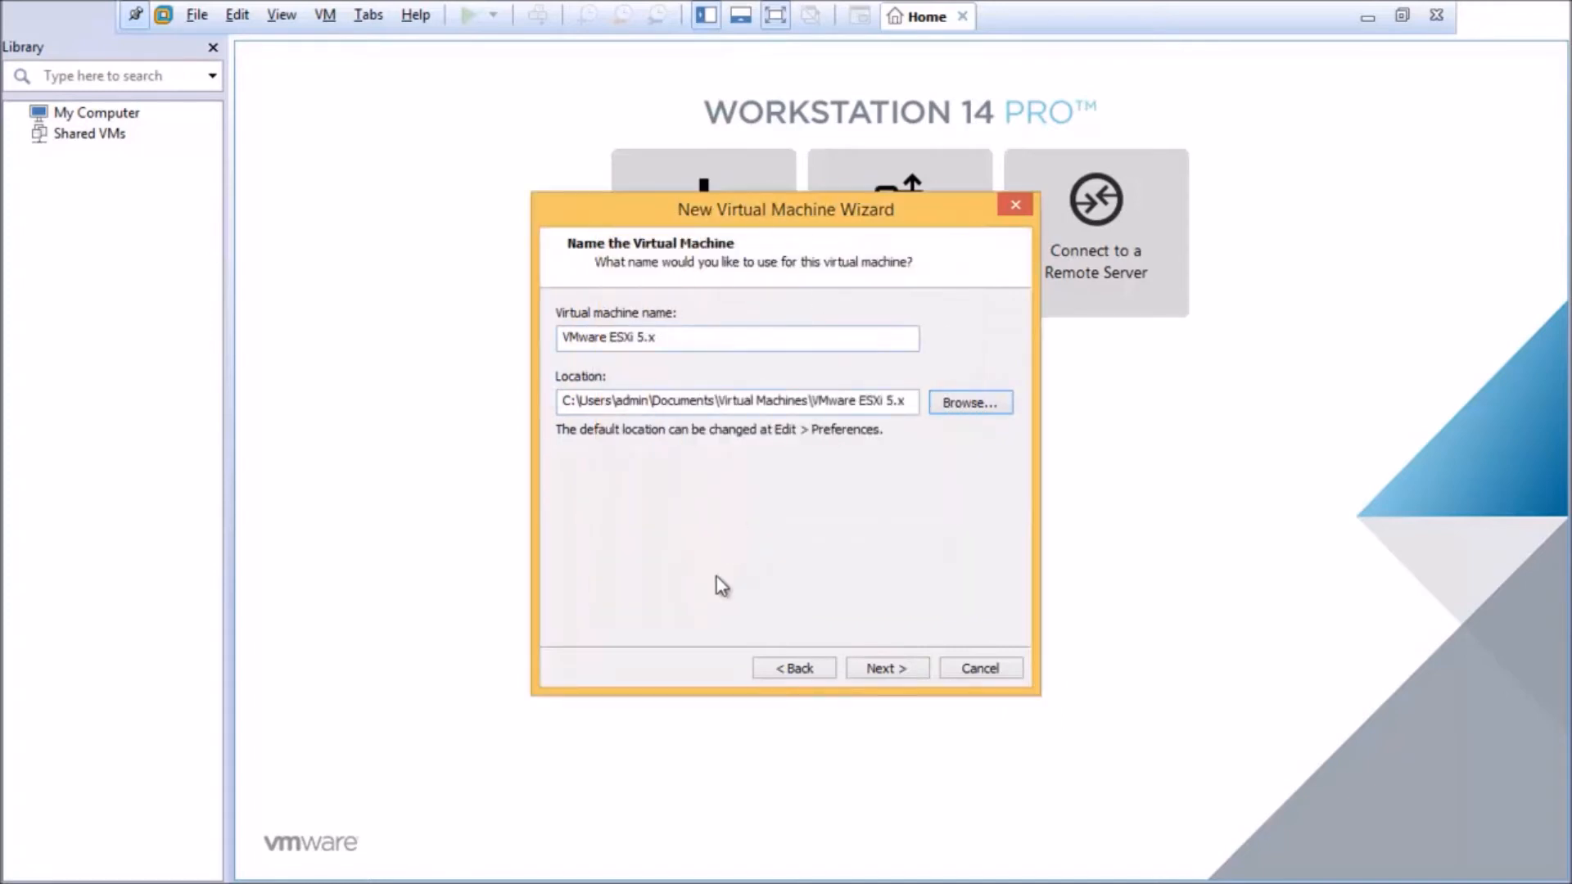
click(894, 667)
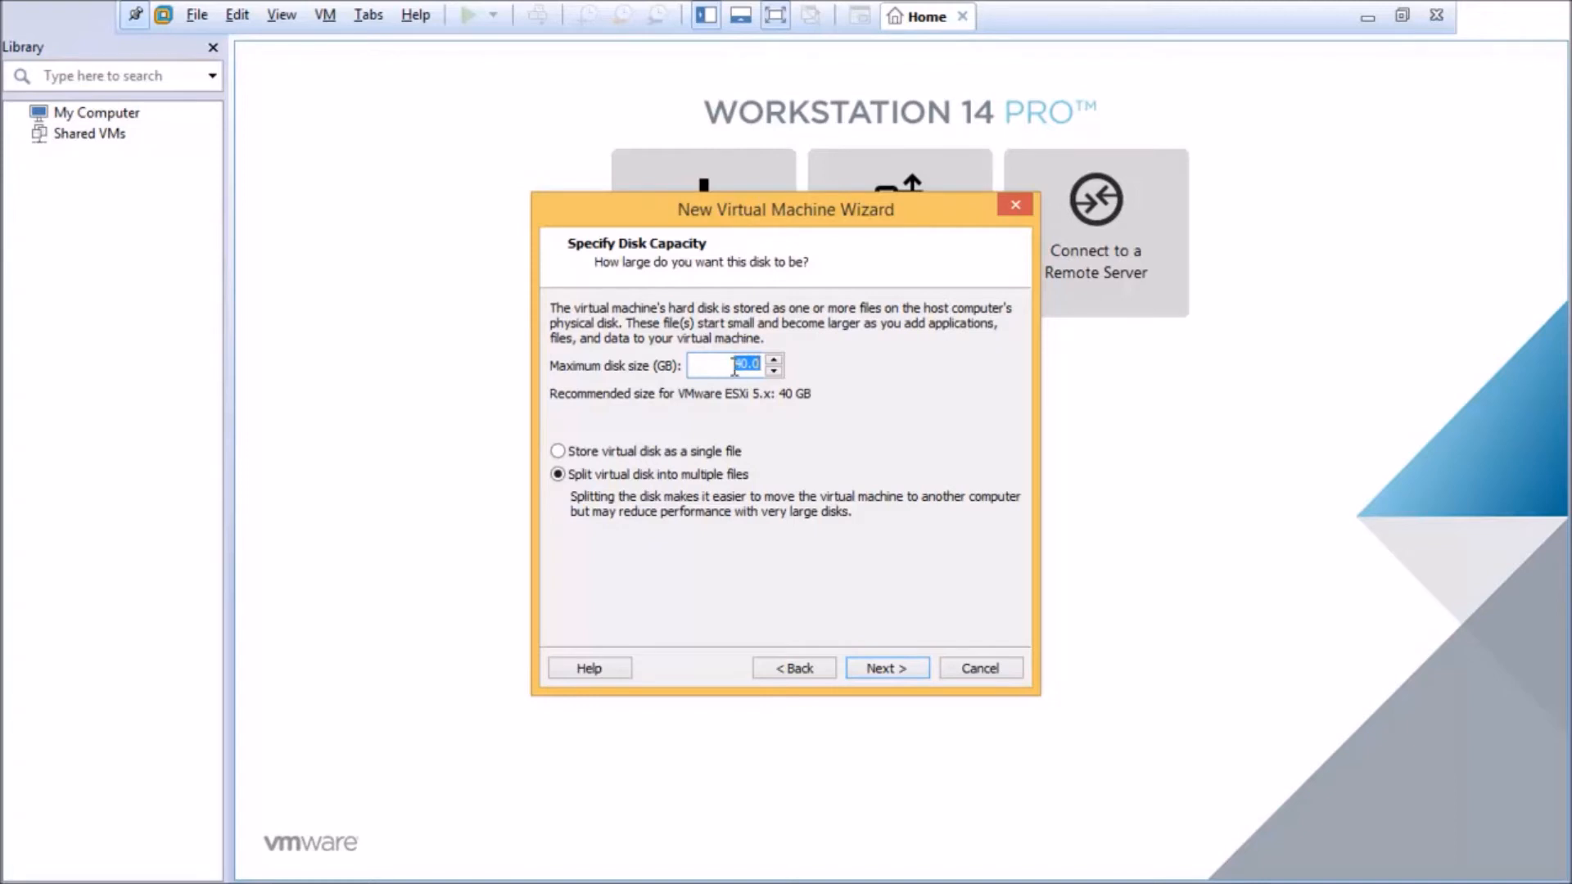
- Keep the 40 GB maximum disk size split into multiple files and finish creating the virtual machine
click(885, 669)
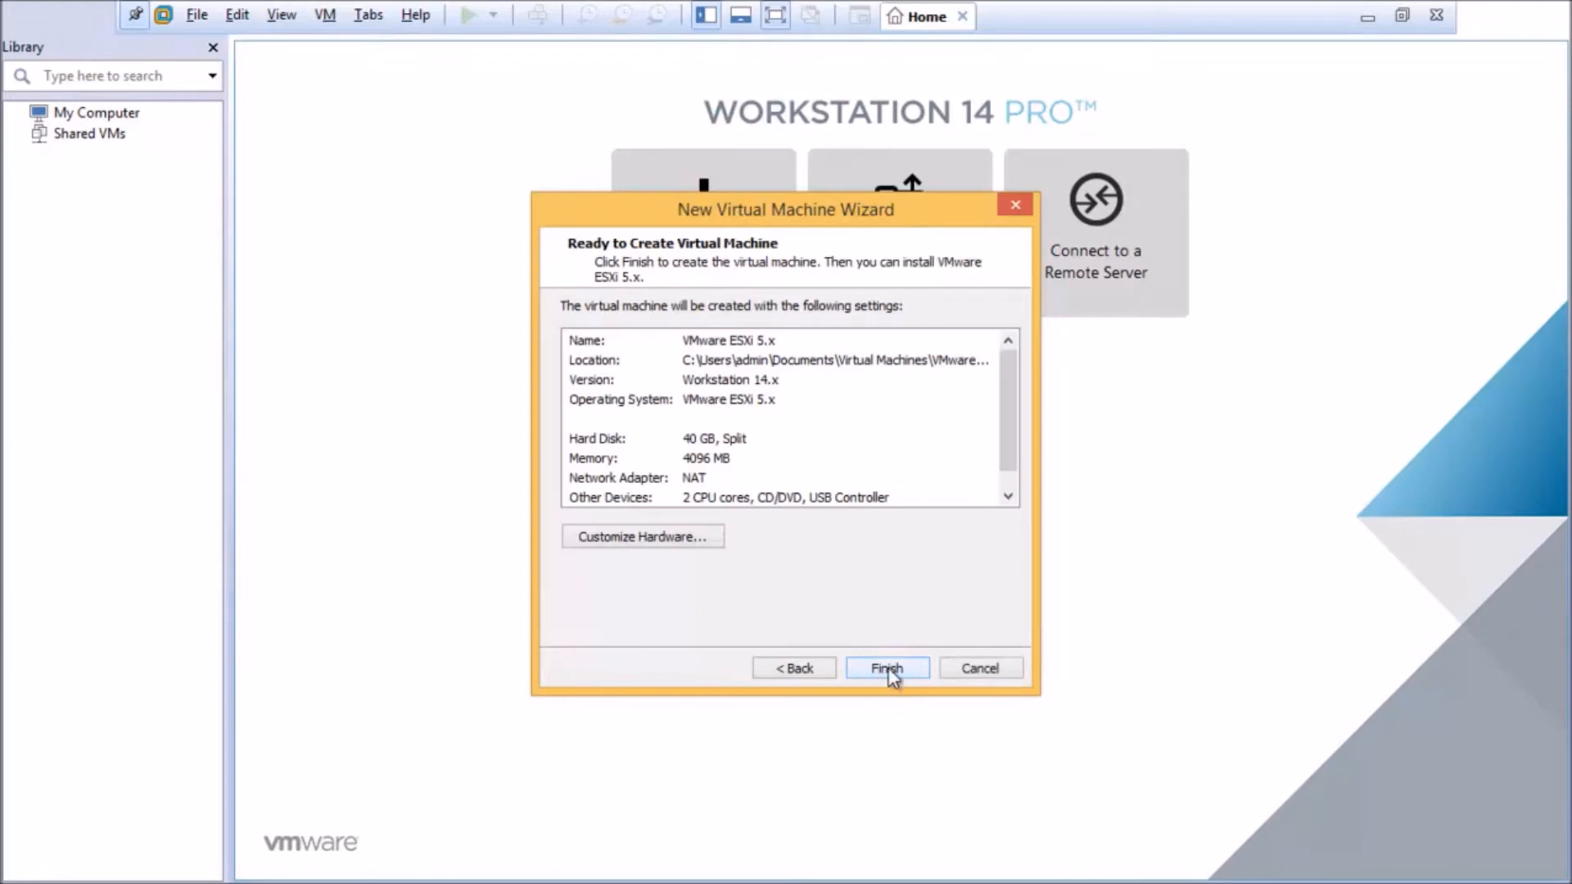
click(886, 669)
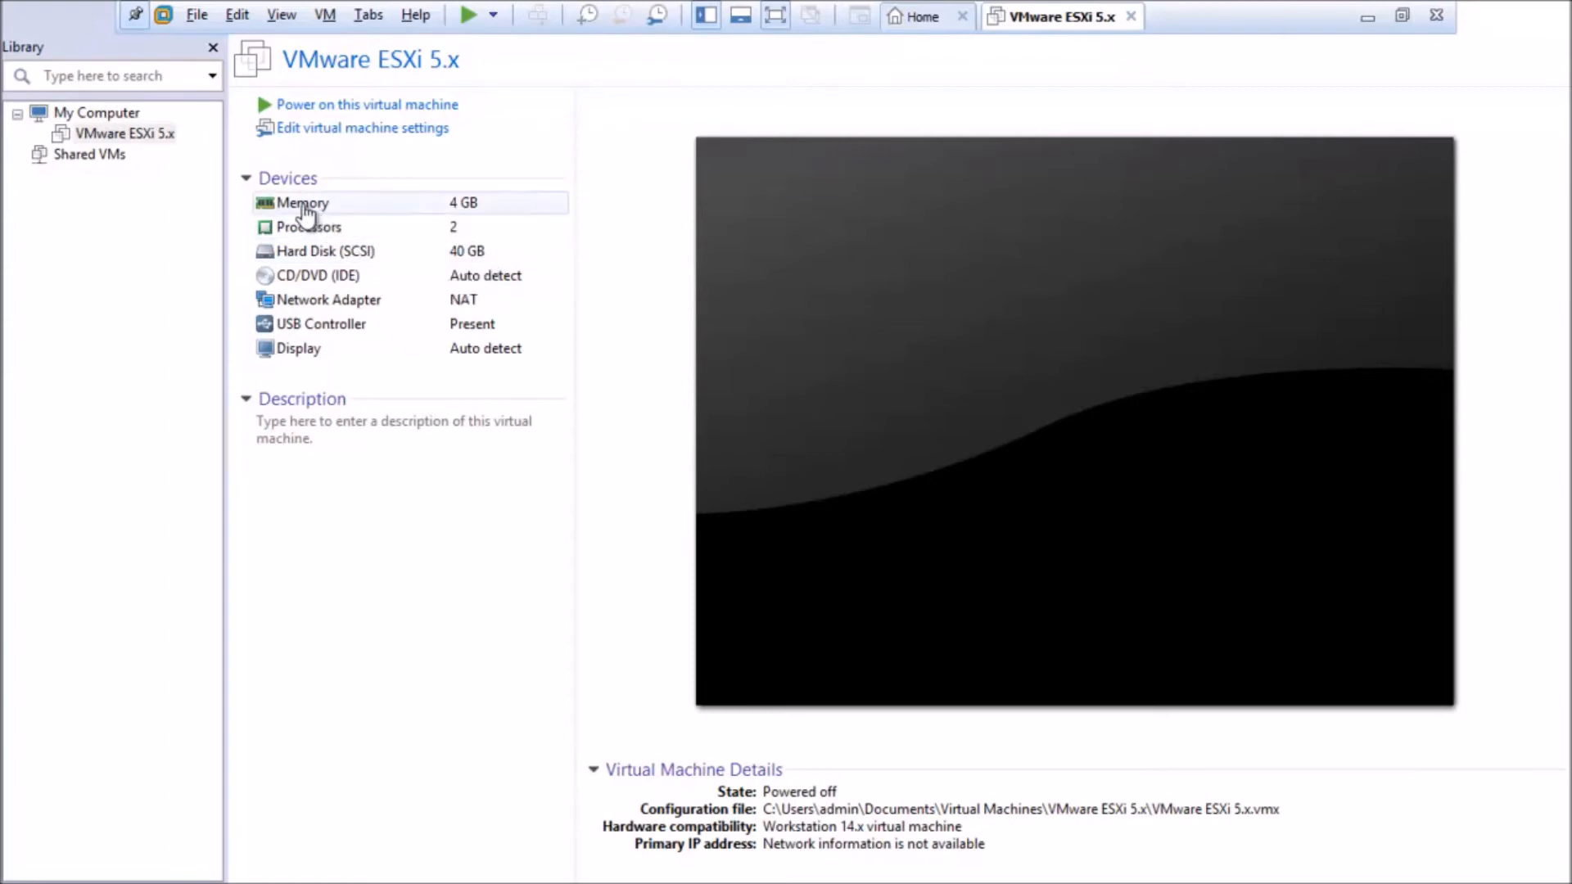
- Calculate 1024 × 6 in the Windows Calculator and set the virtual machine's memory to 6144 MB in its settings
click(342, 135)
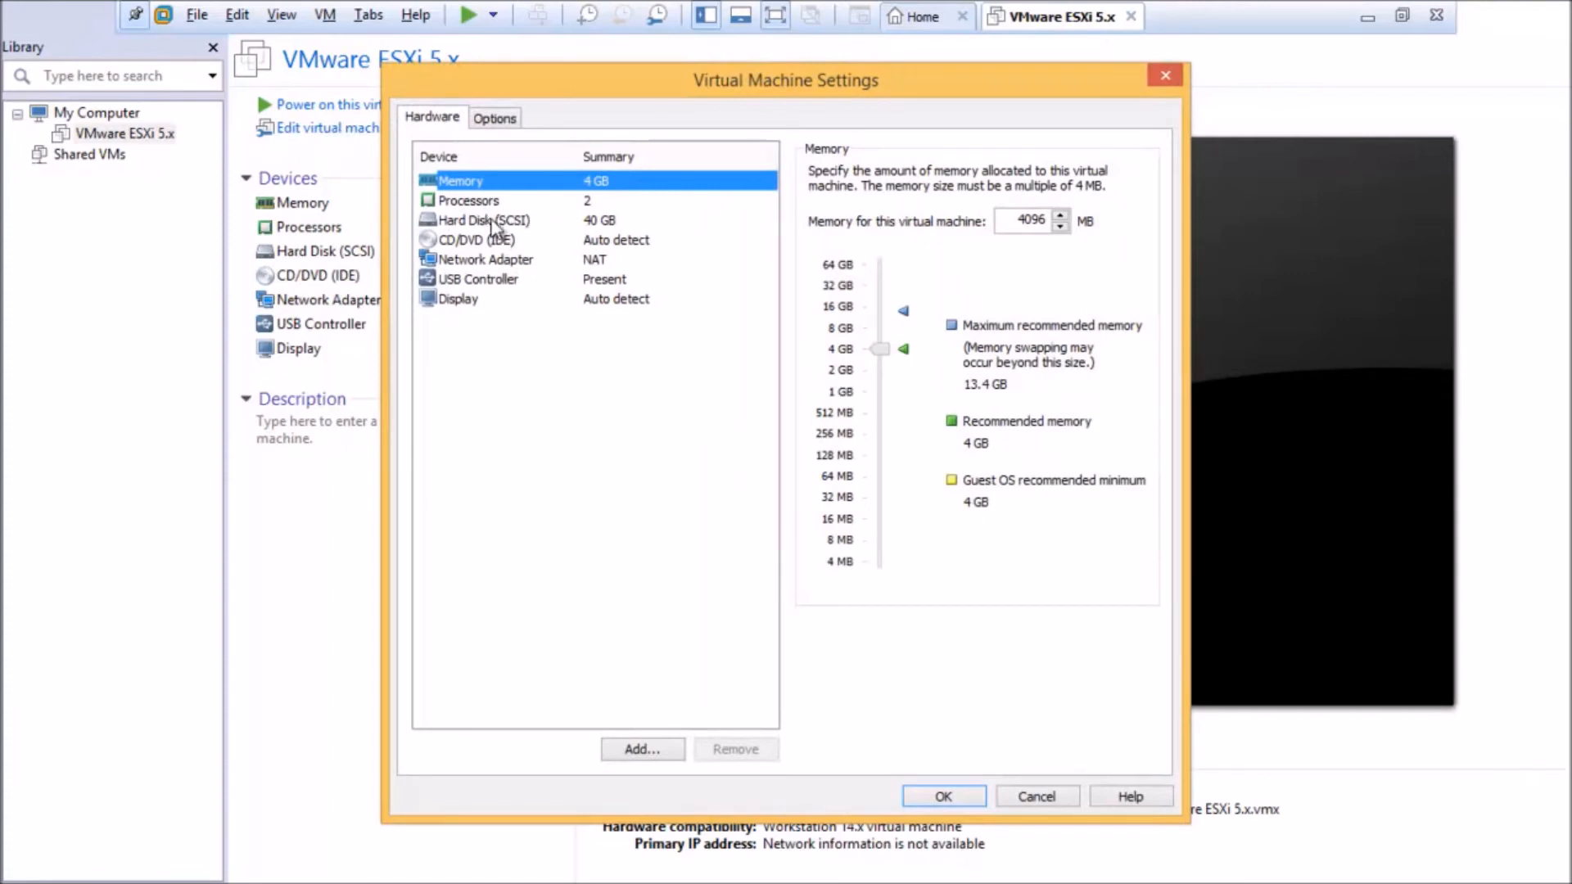
click(1013, 218)
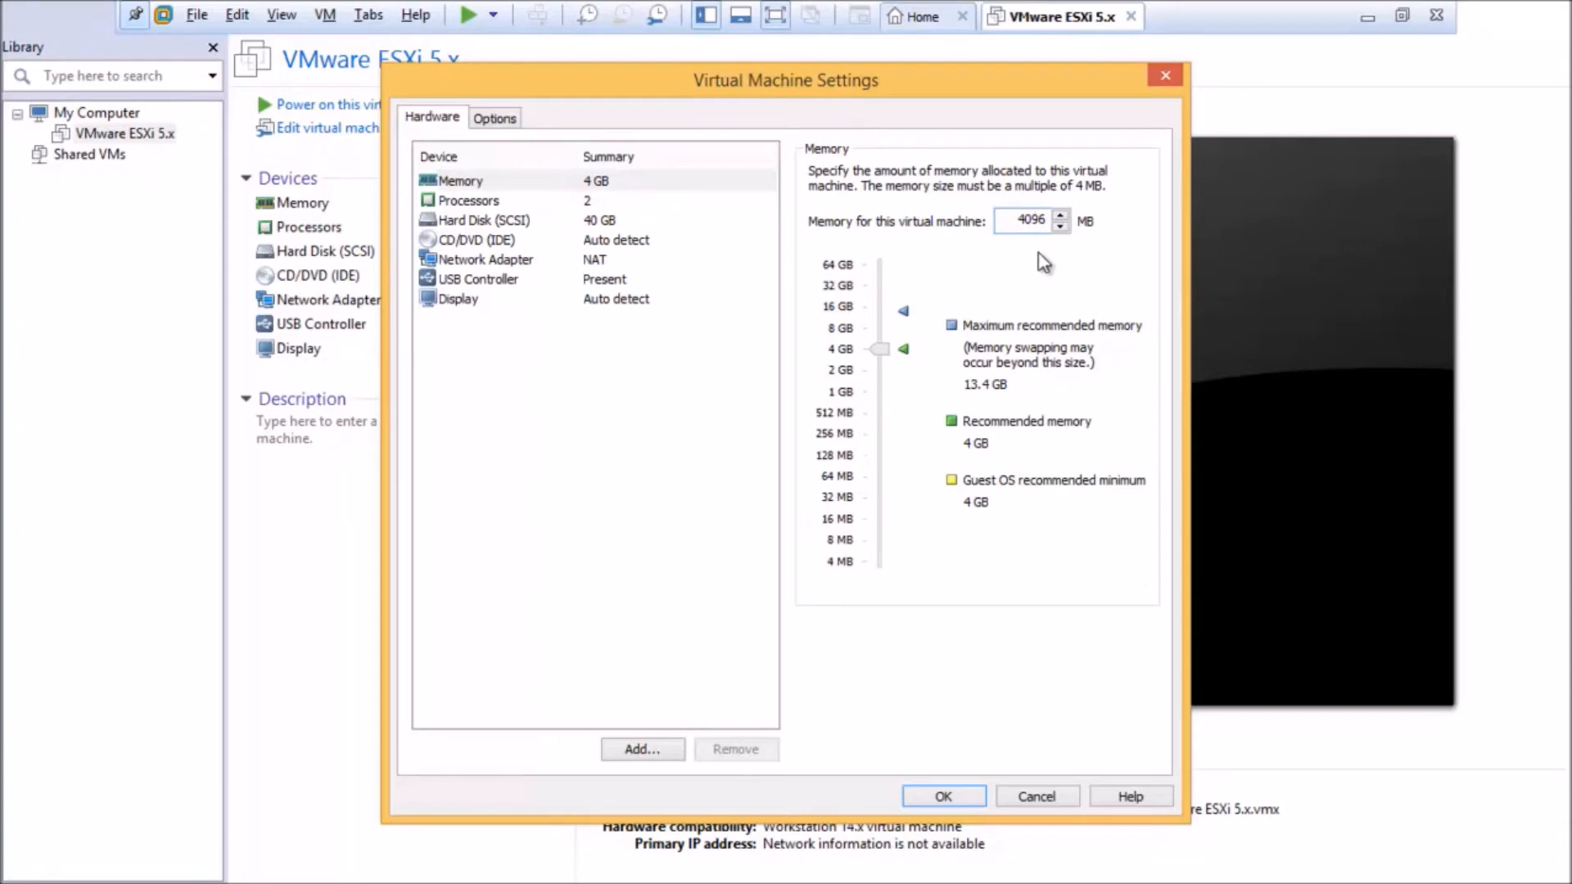
key(super+r)
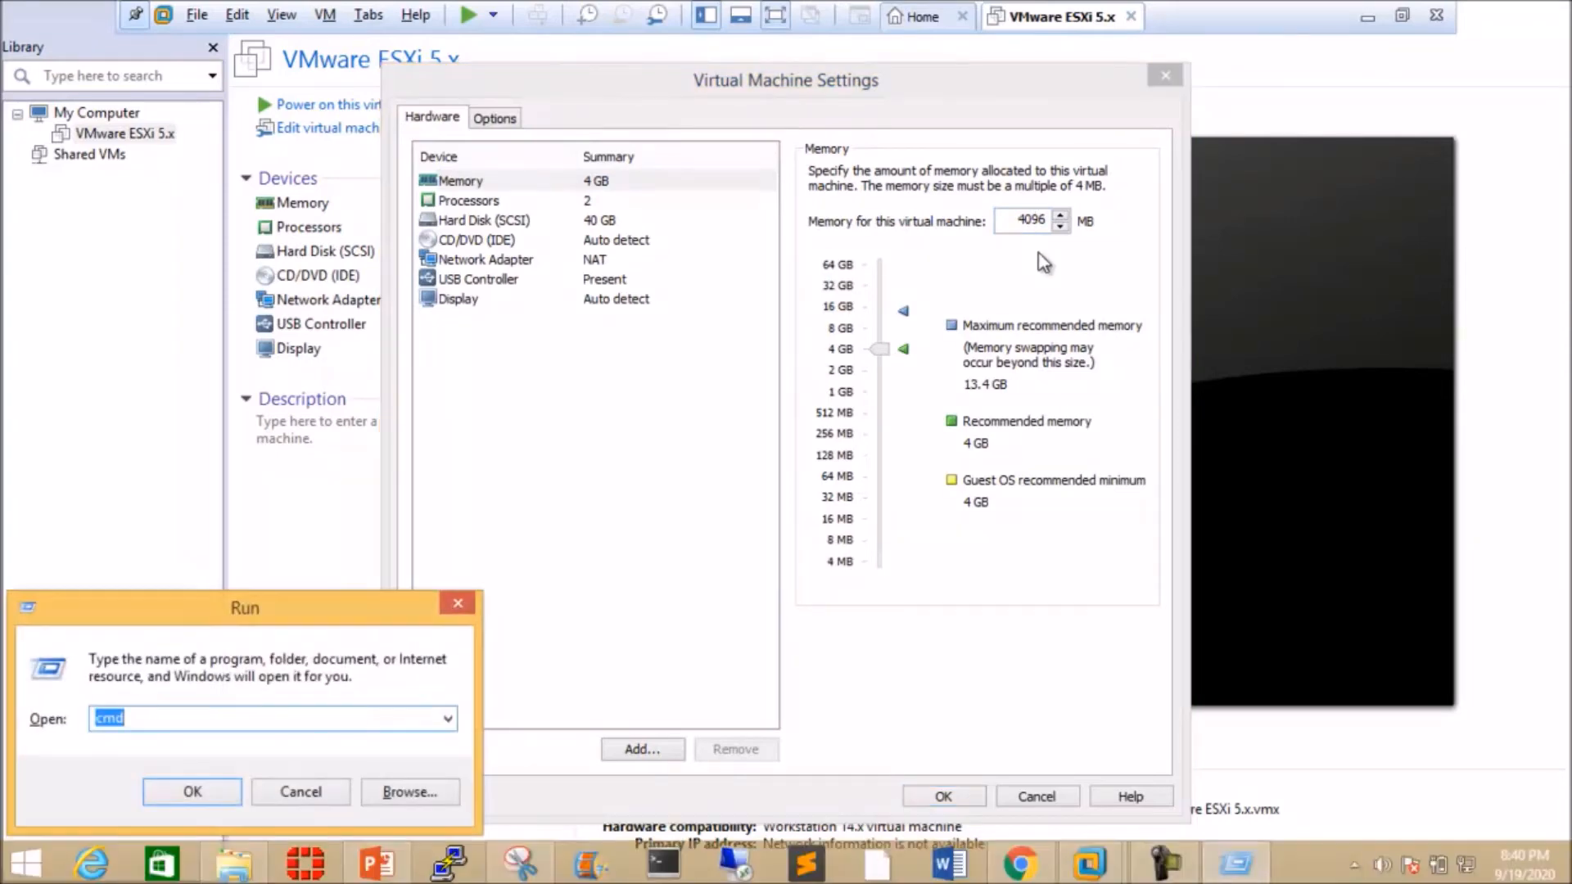
text(calc)
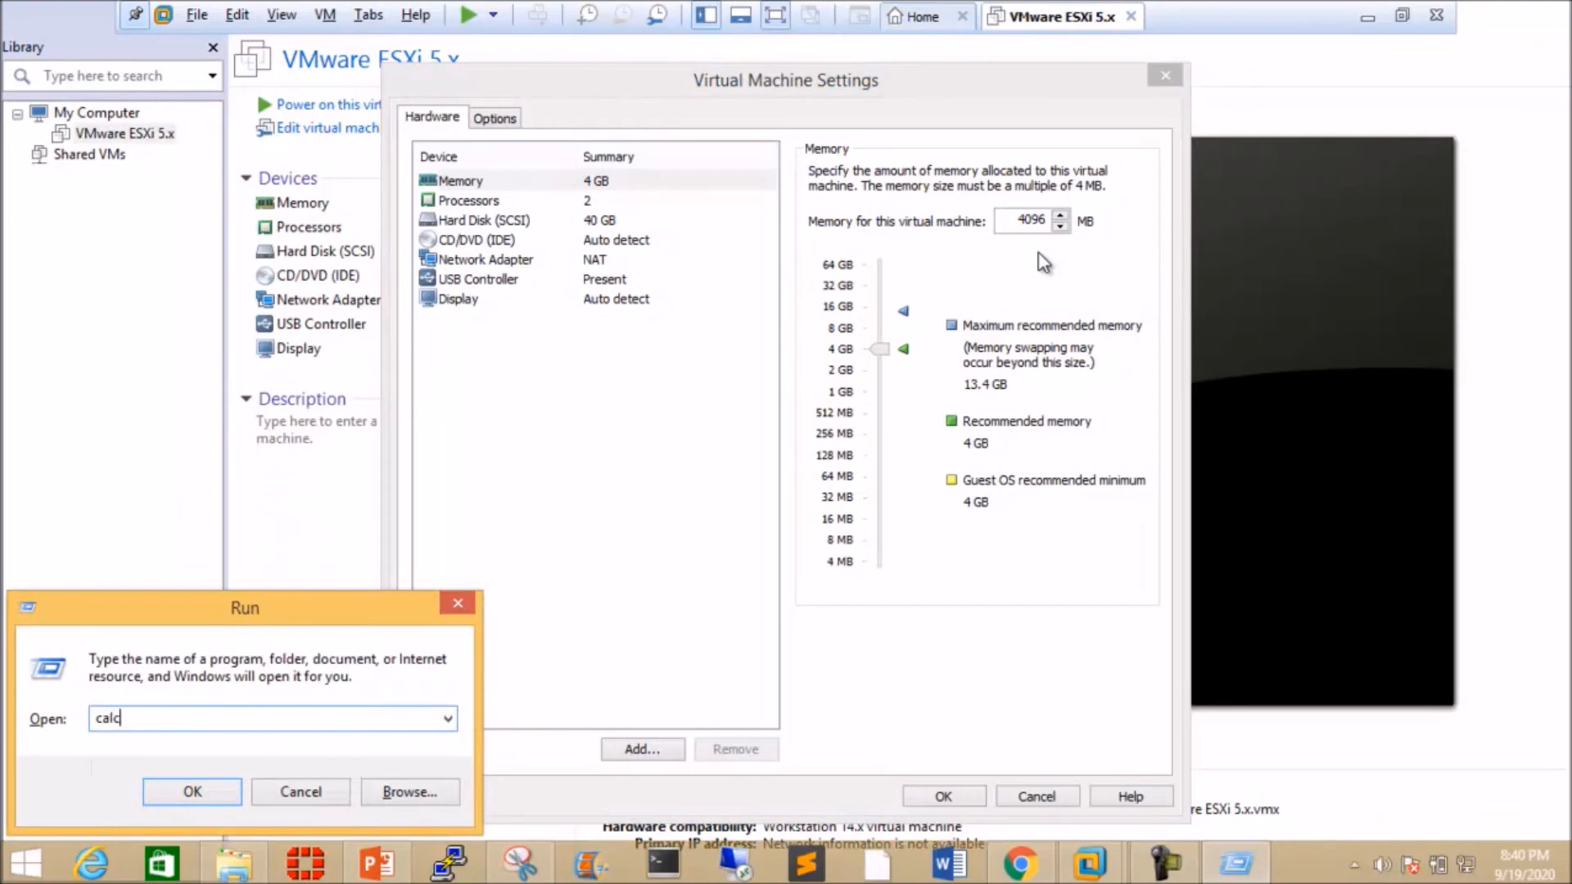
key(Return)
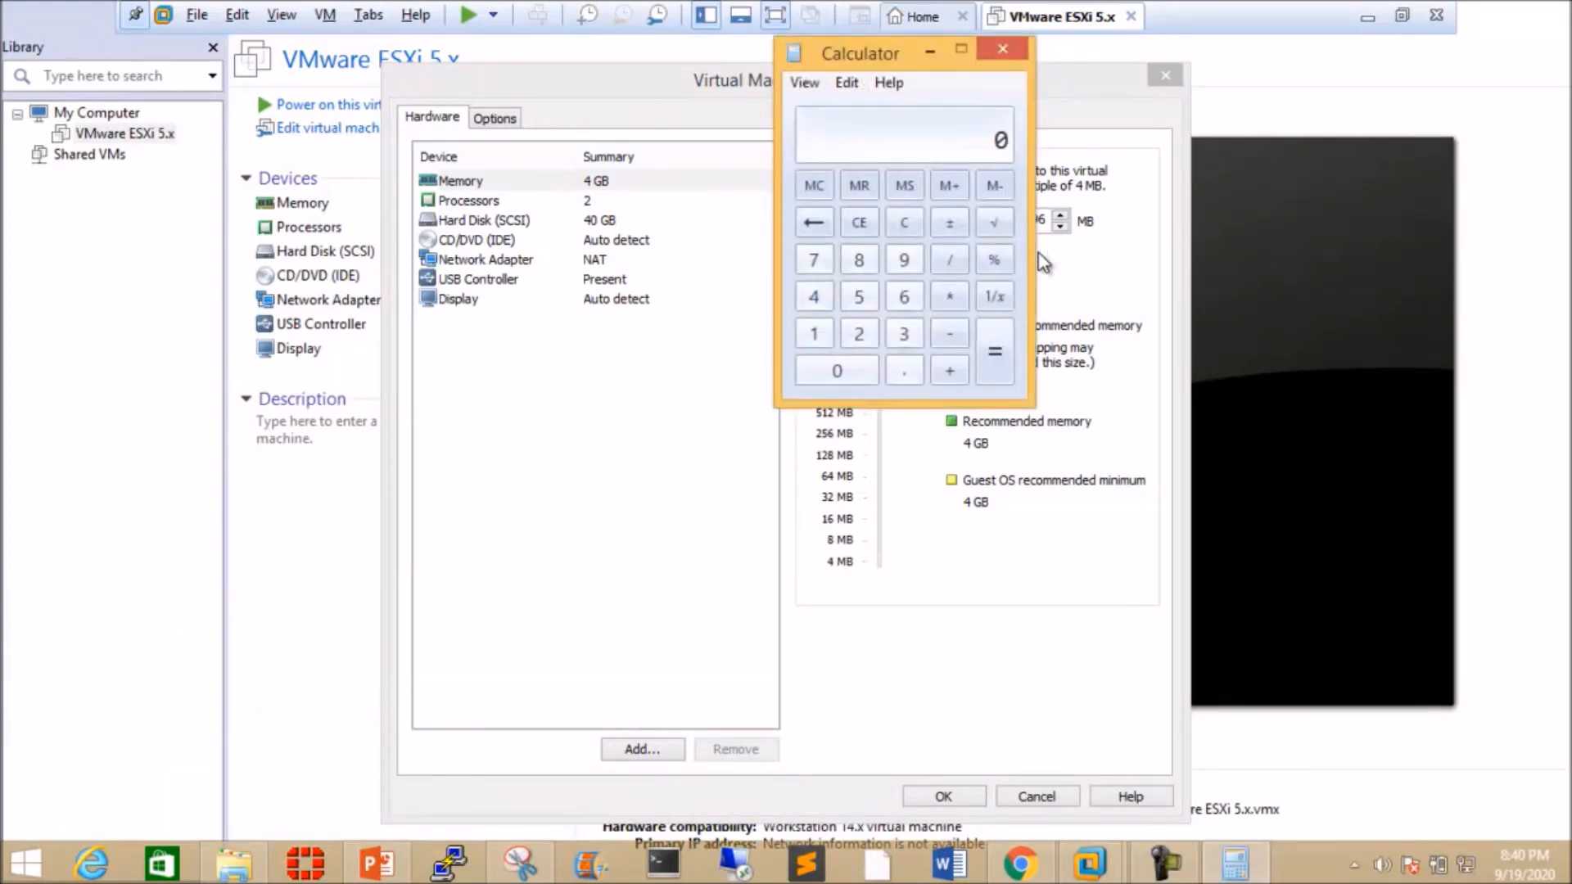
text(1024)
text(6)
key(Return)
click(1014, 51)
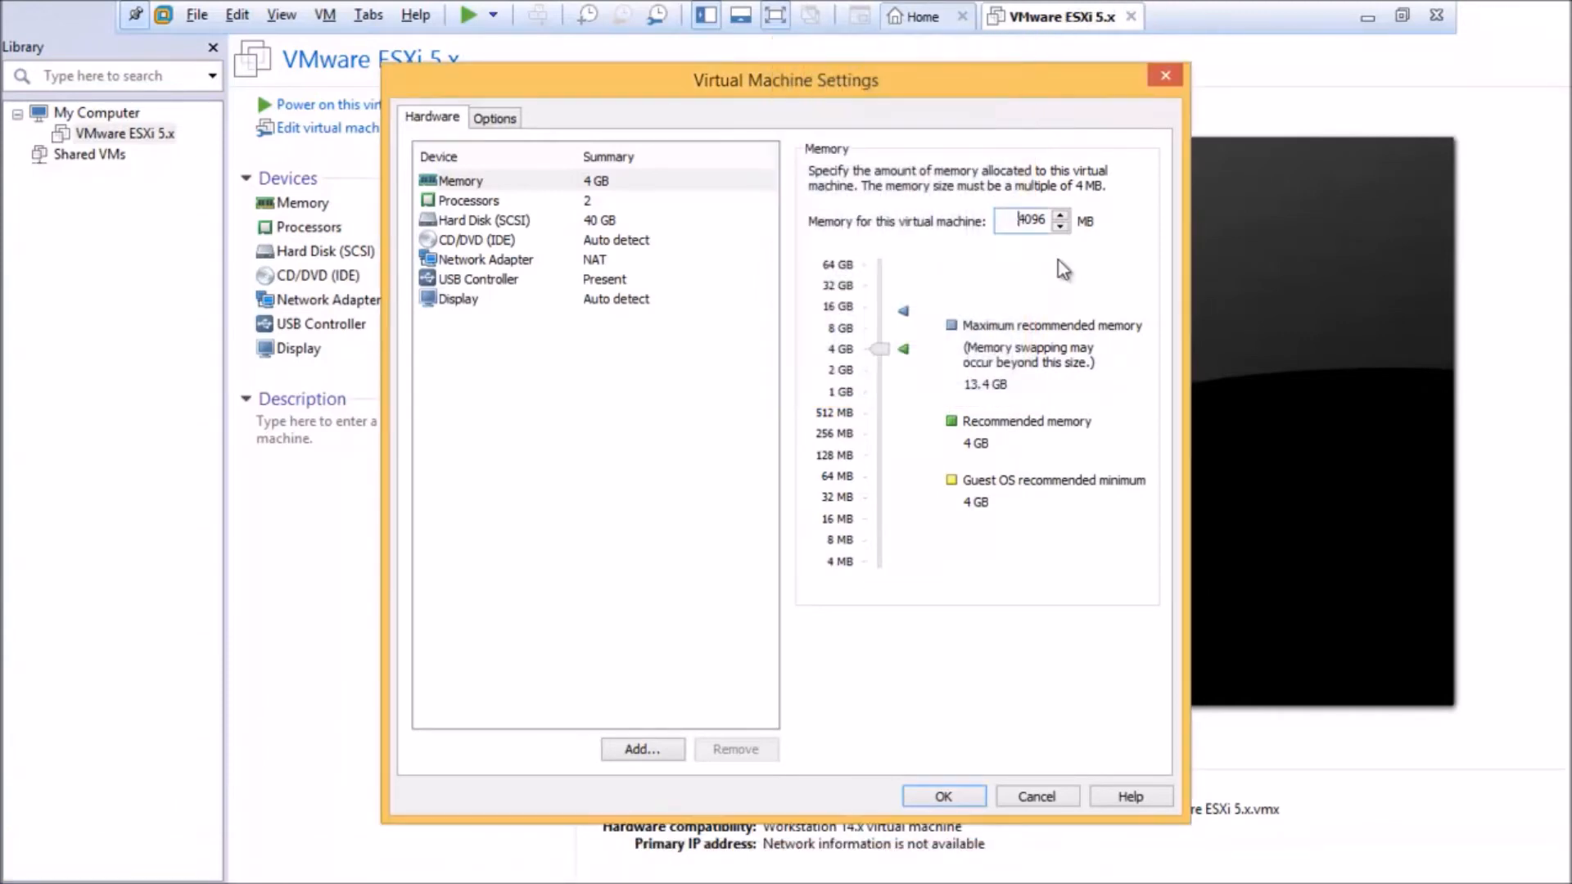
double_click(1022, 220)
text(6144)
click(943, 797)
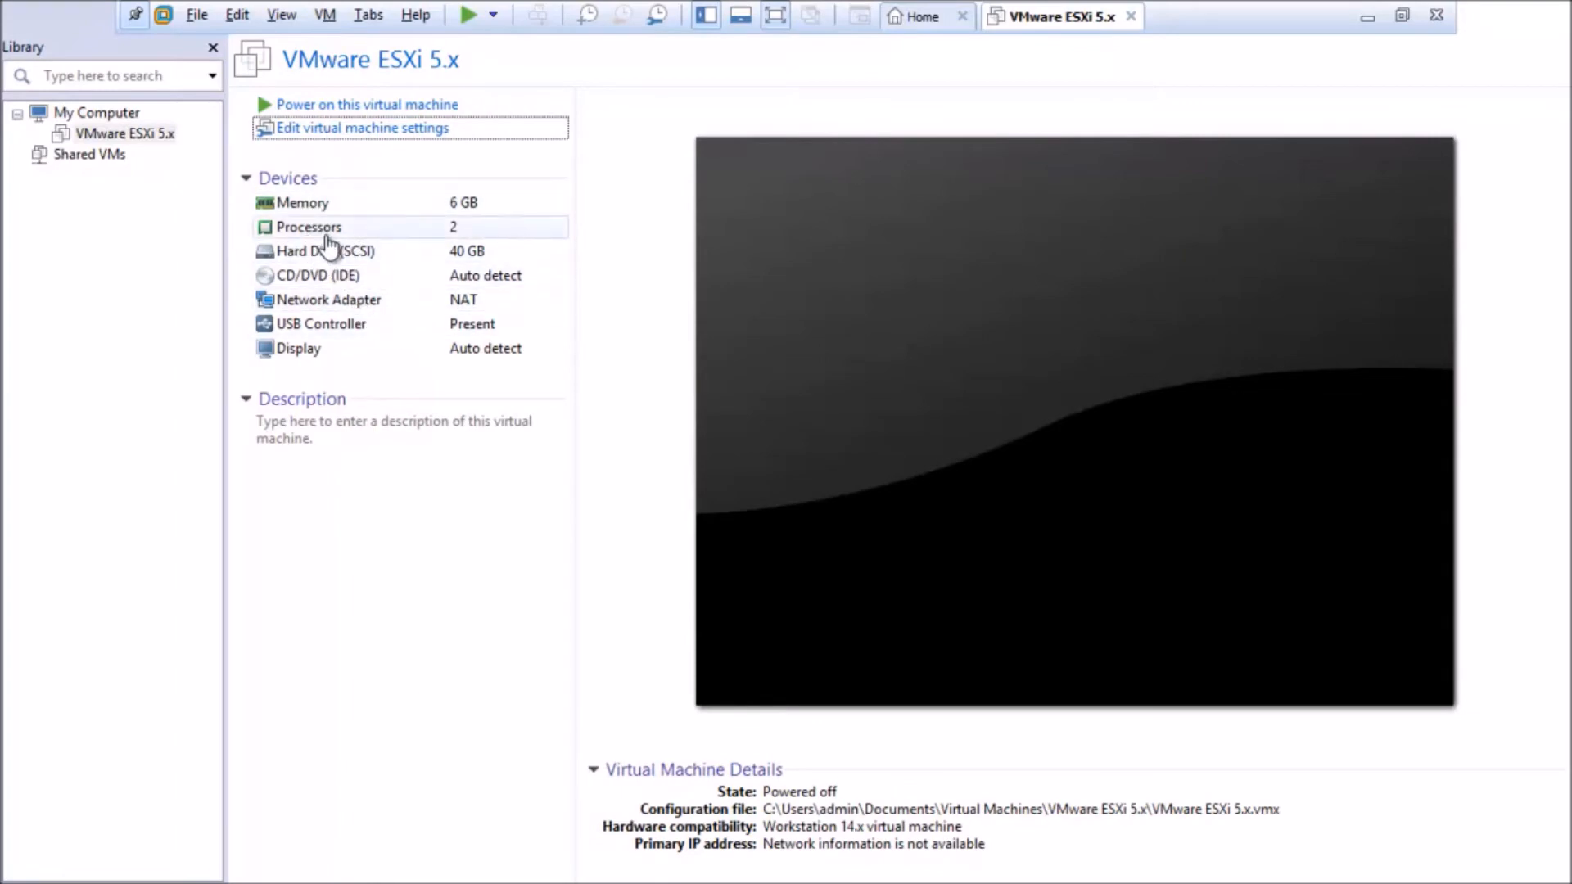
- Set the network adapter to Bridged and attach the VMware-VMvisor-Installer ISO from the vmware5.5 folder to the CD/DVD drive
double_click(349, 301)
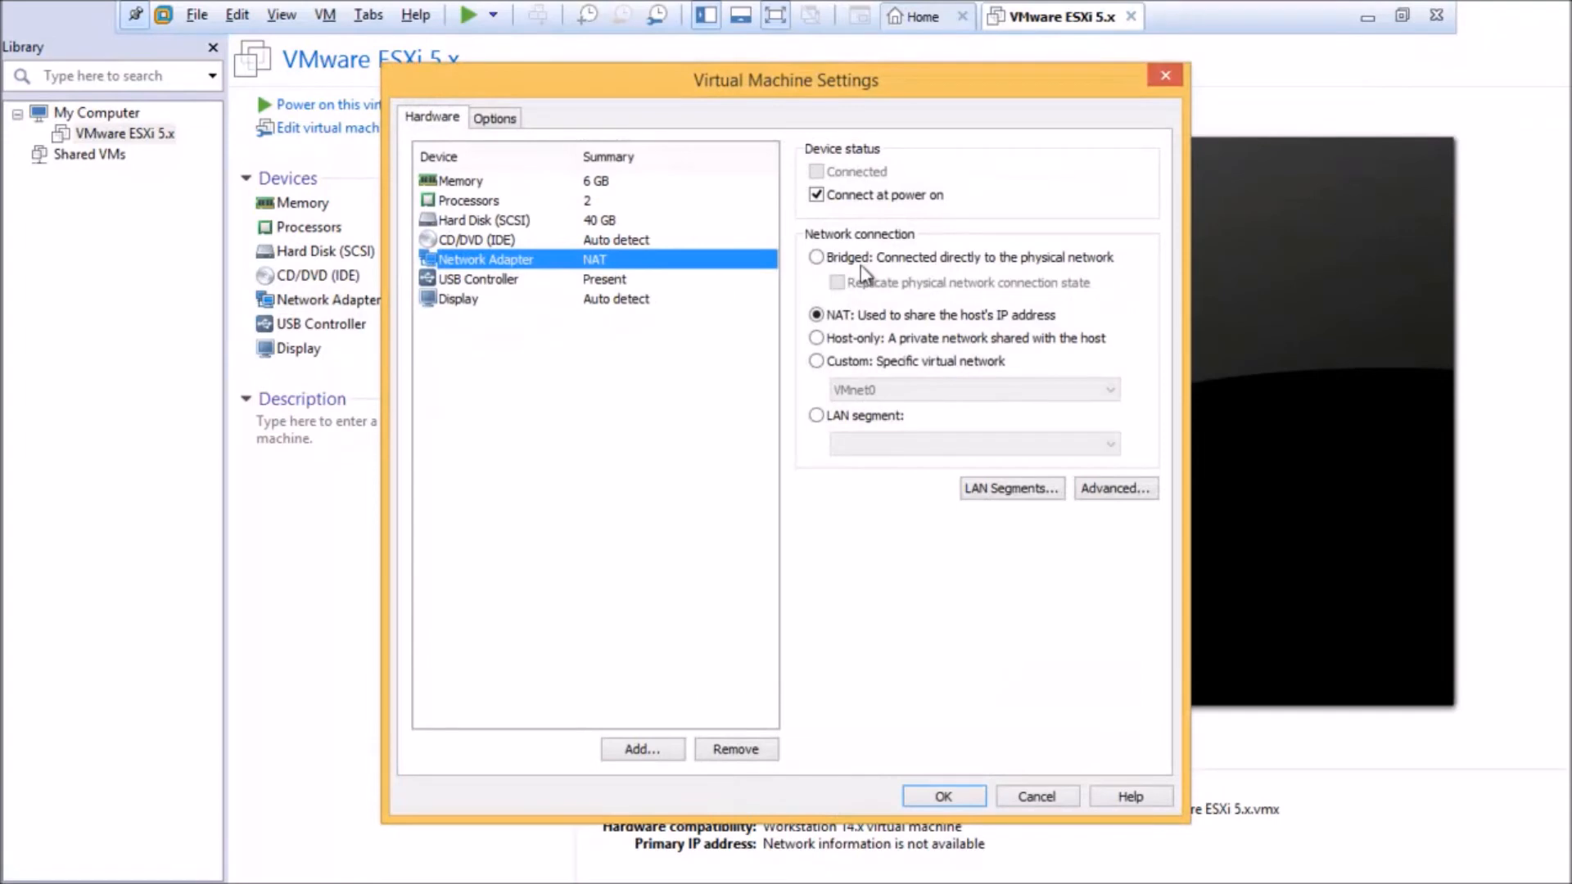
click(817, 257)
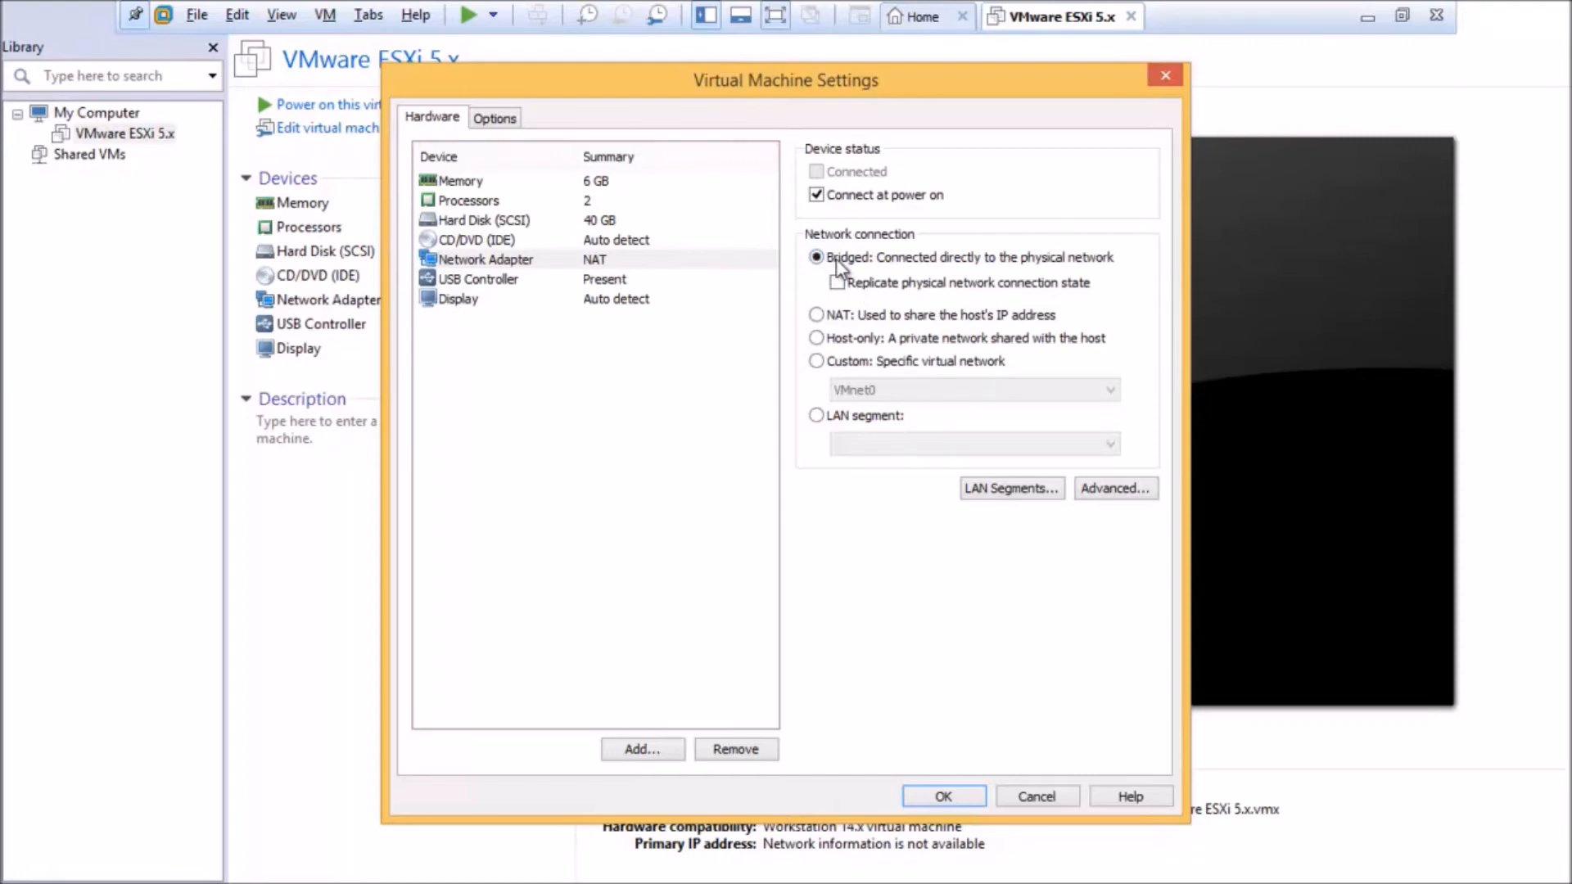
click(468, 240)
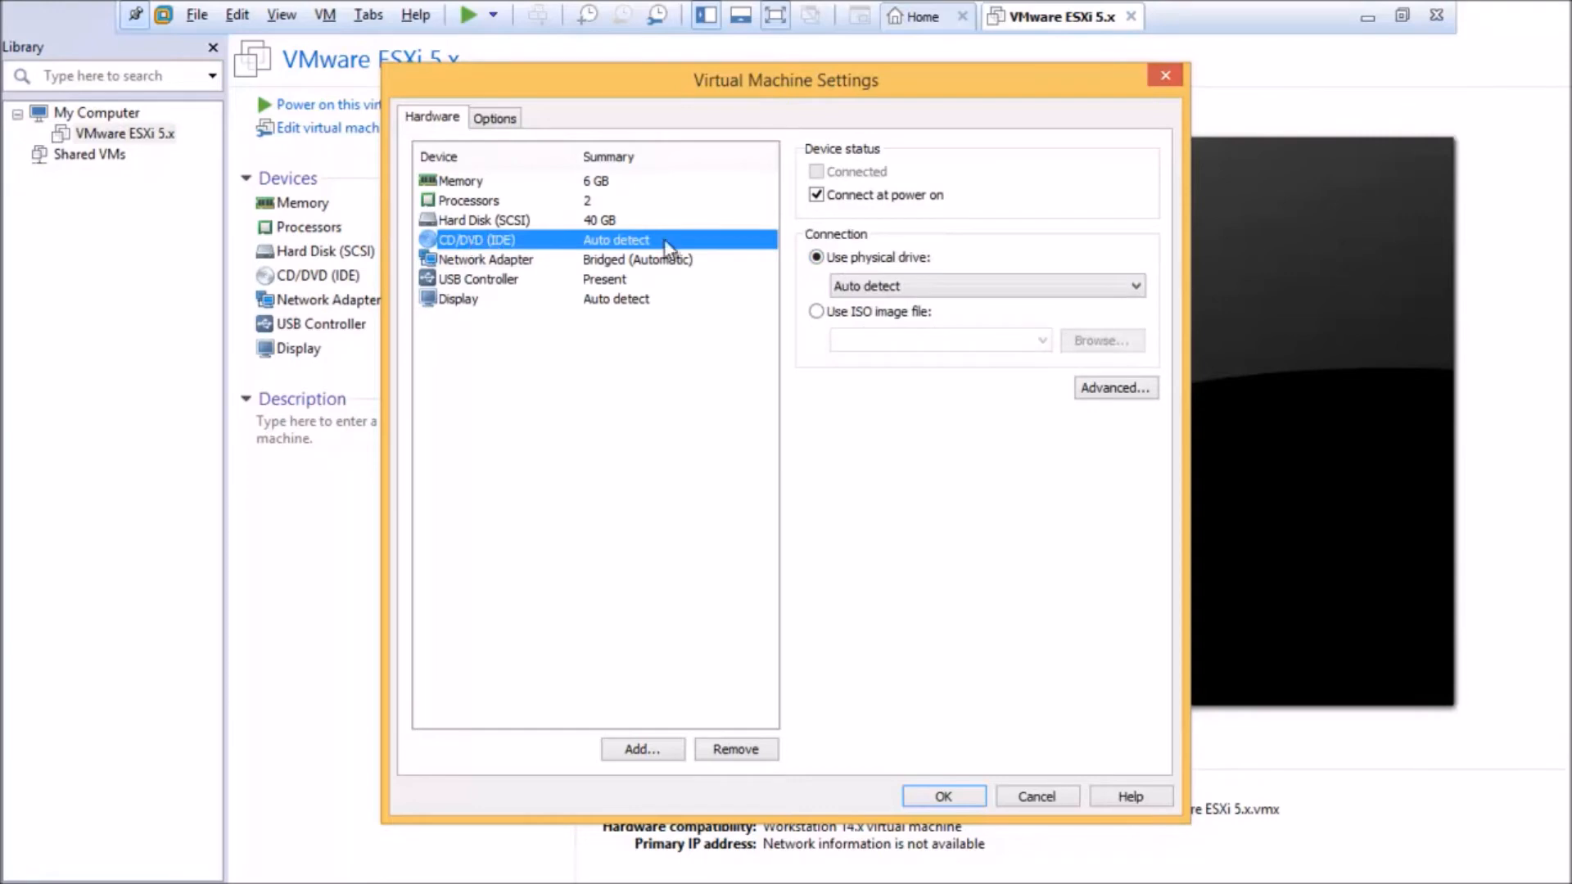
click(817, 312)
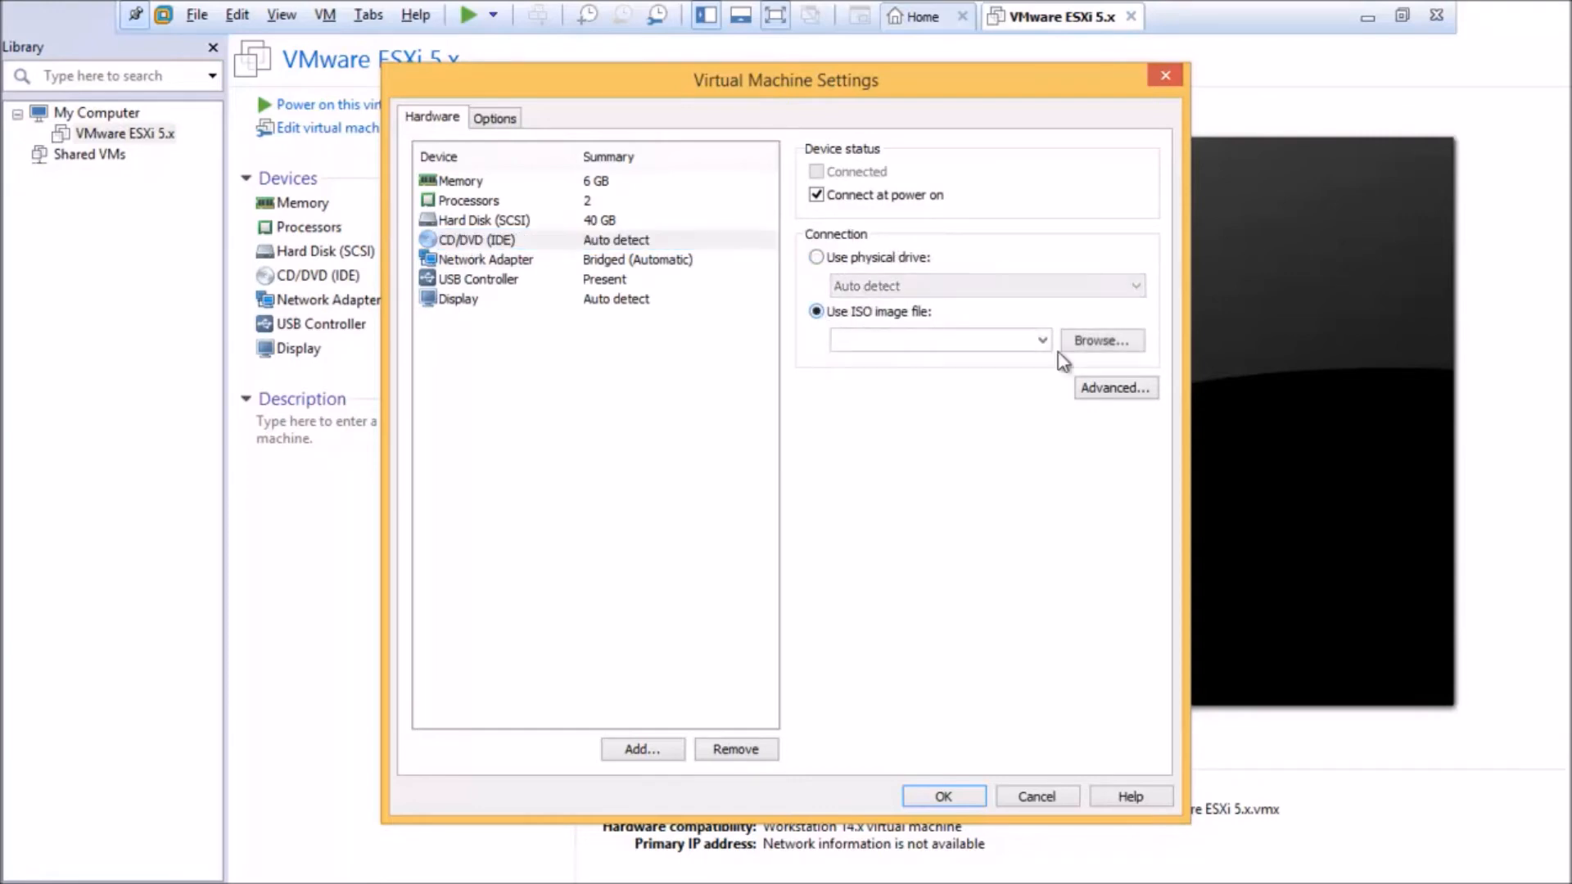
click(1112, 340)
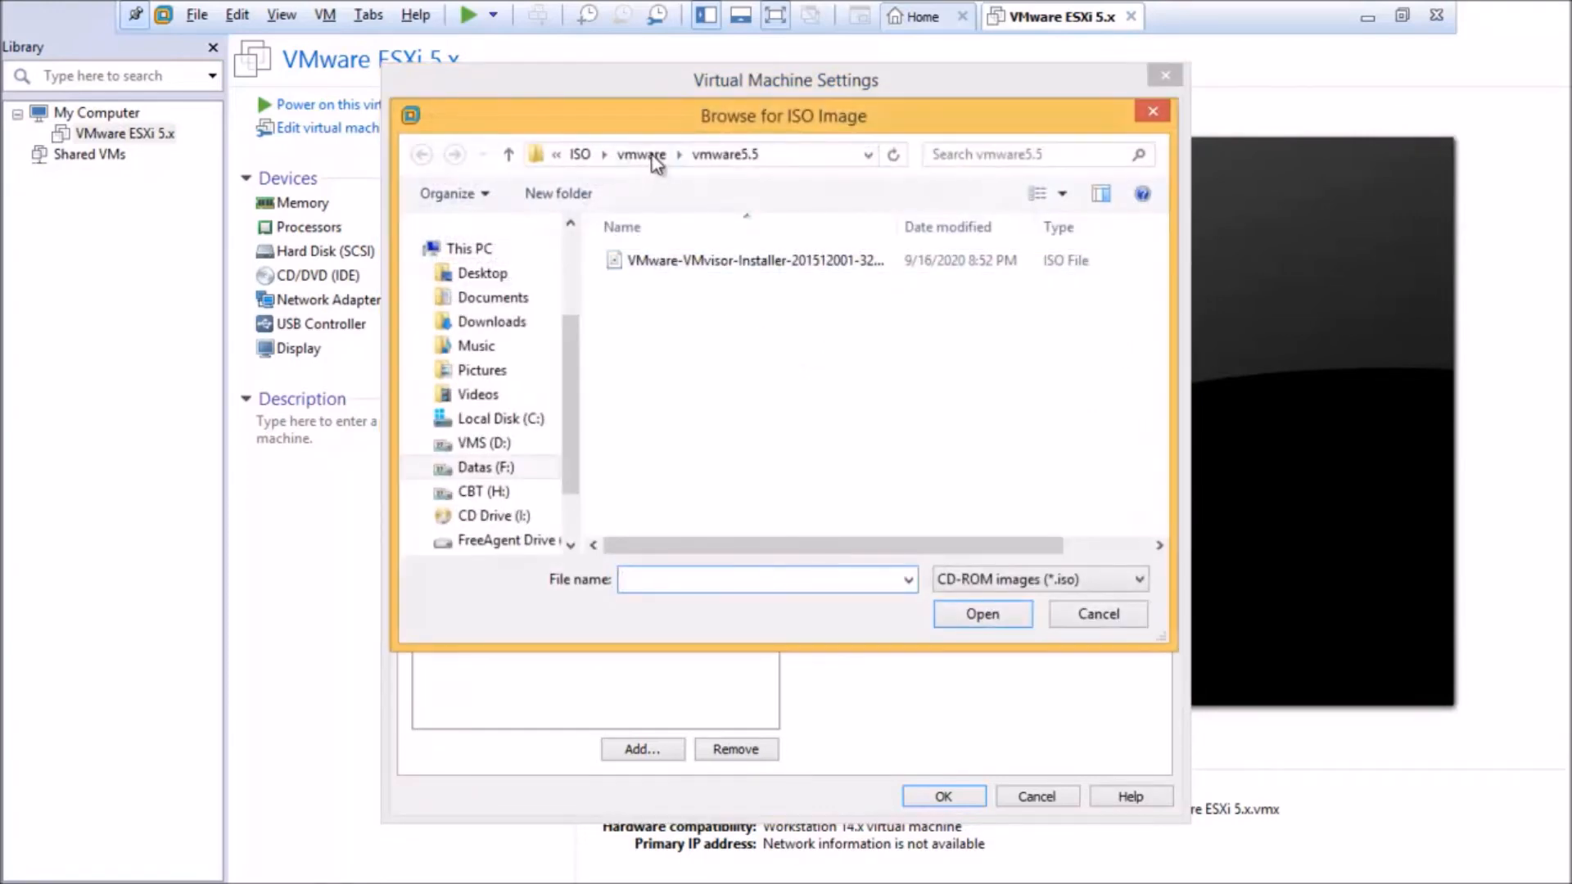
click(676, 262)
click(987, 614)
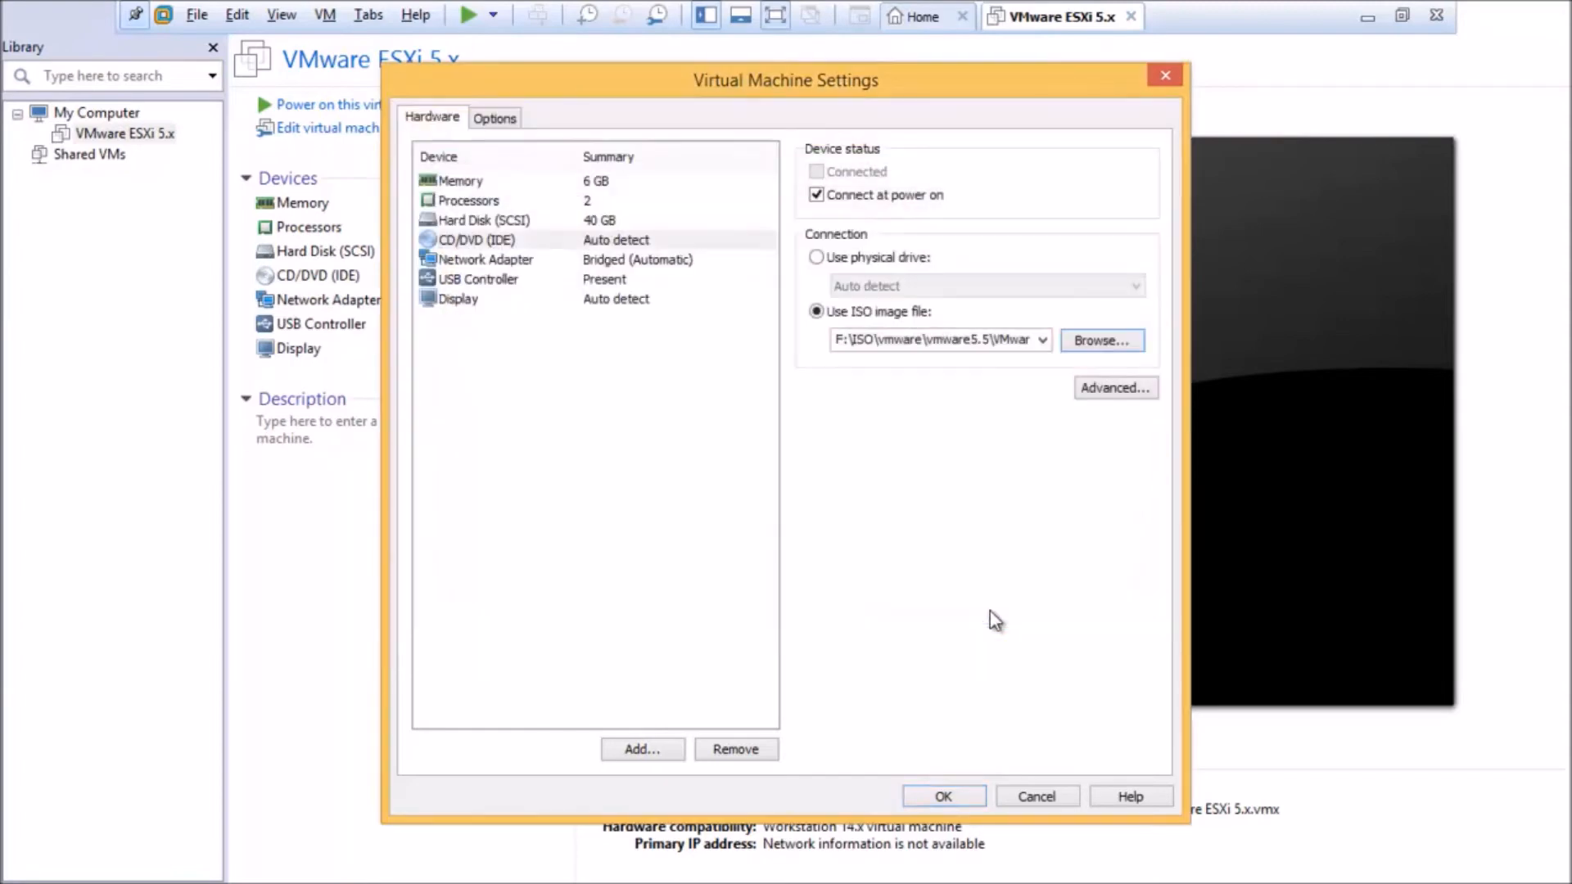
click(964, 797)
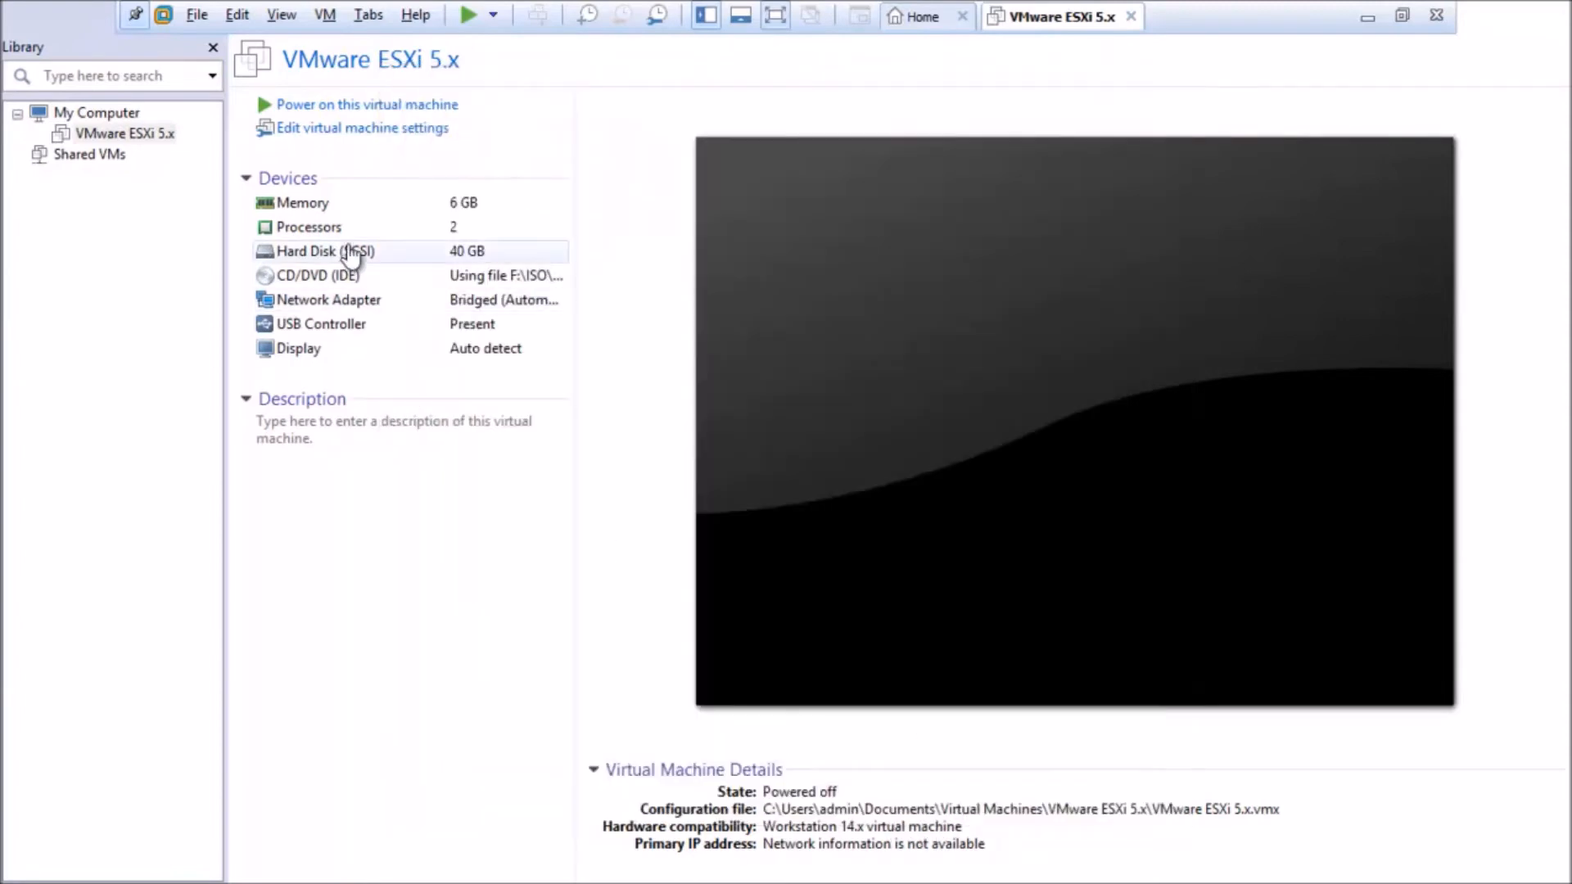
- Power on the virtual machine and boot the ESXi-5.5.0 standard Installer entry
click(368, 109)
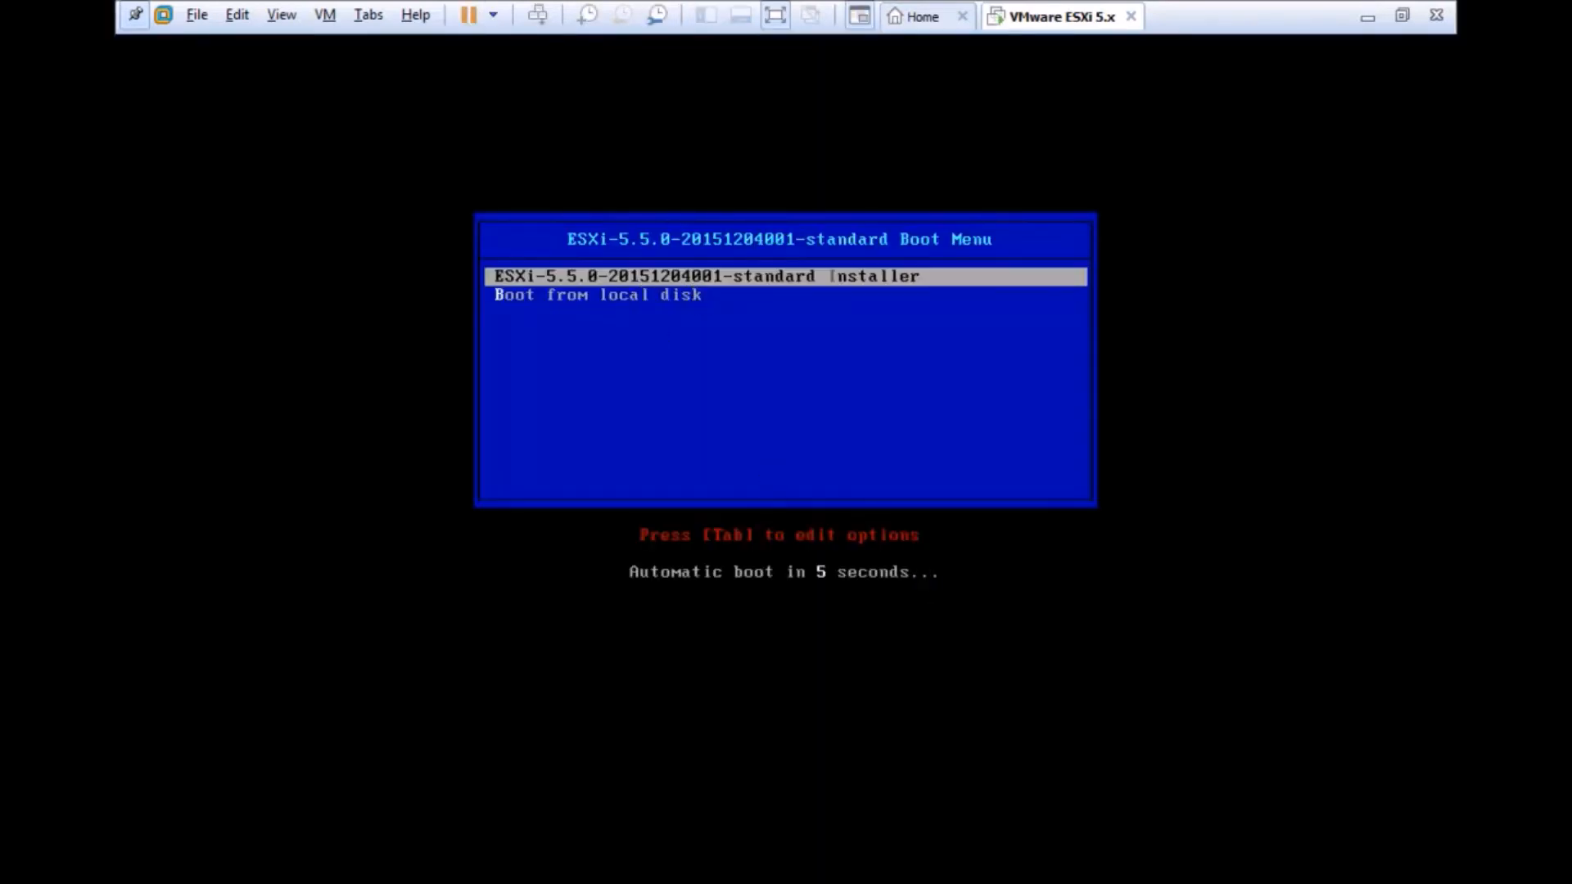
click(698, 293)
key(Return)
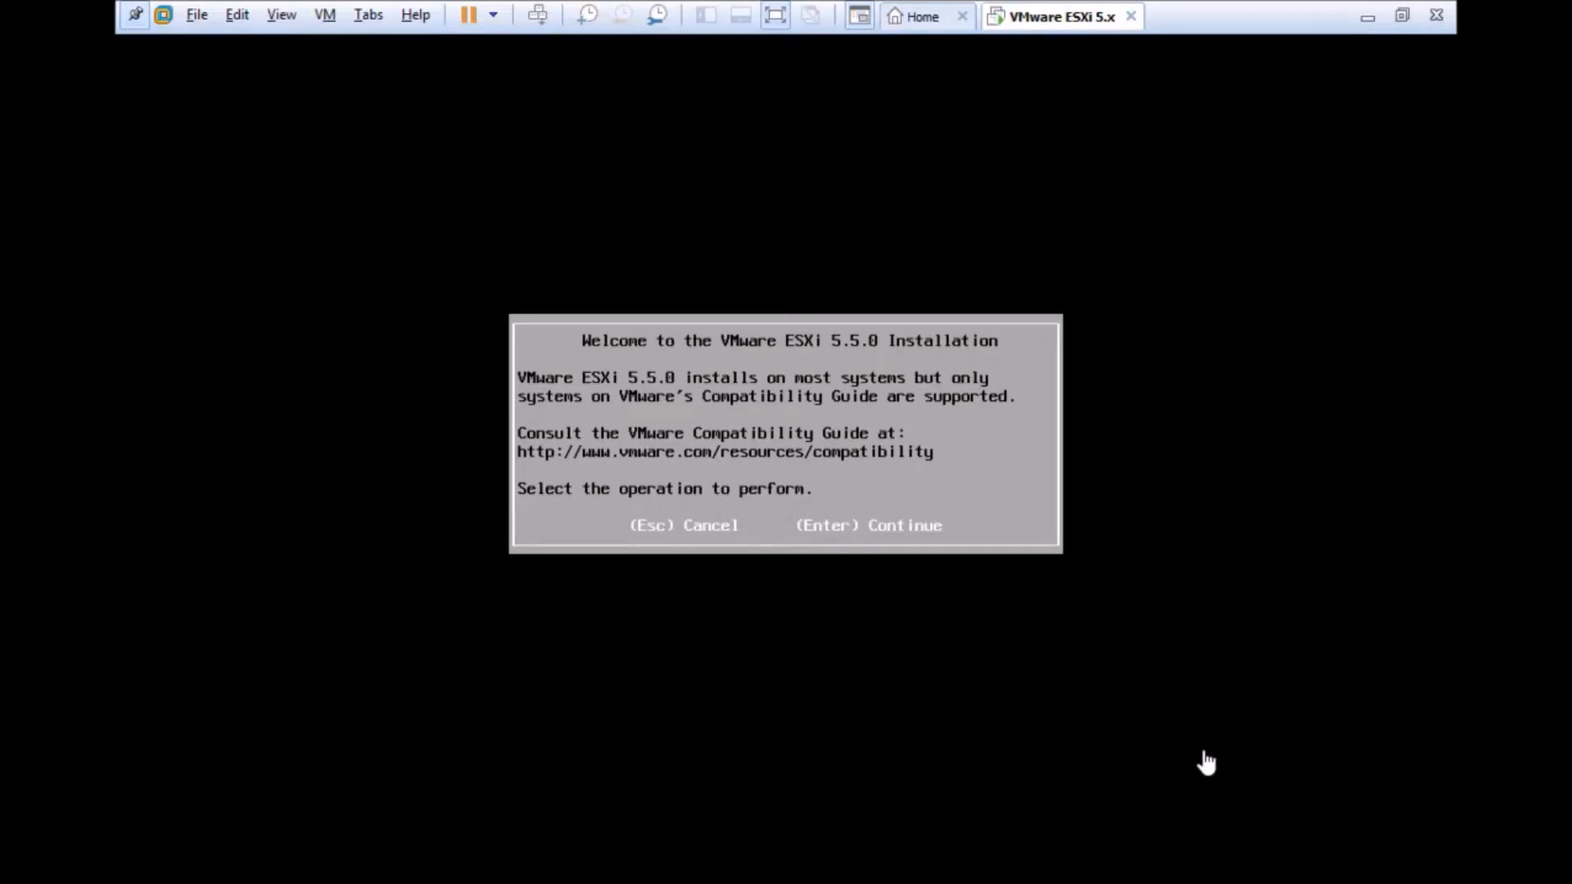
- Continue past the ESXi 5.5.0 welcome screen and accept the End User License Agreement
click(884, 531)
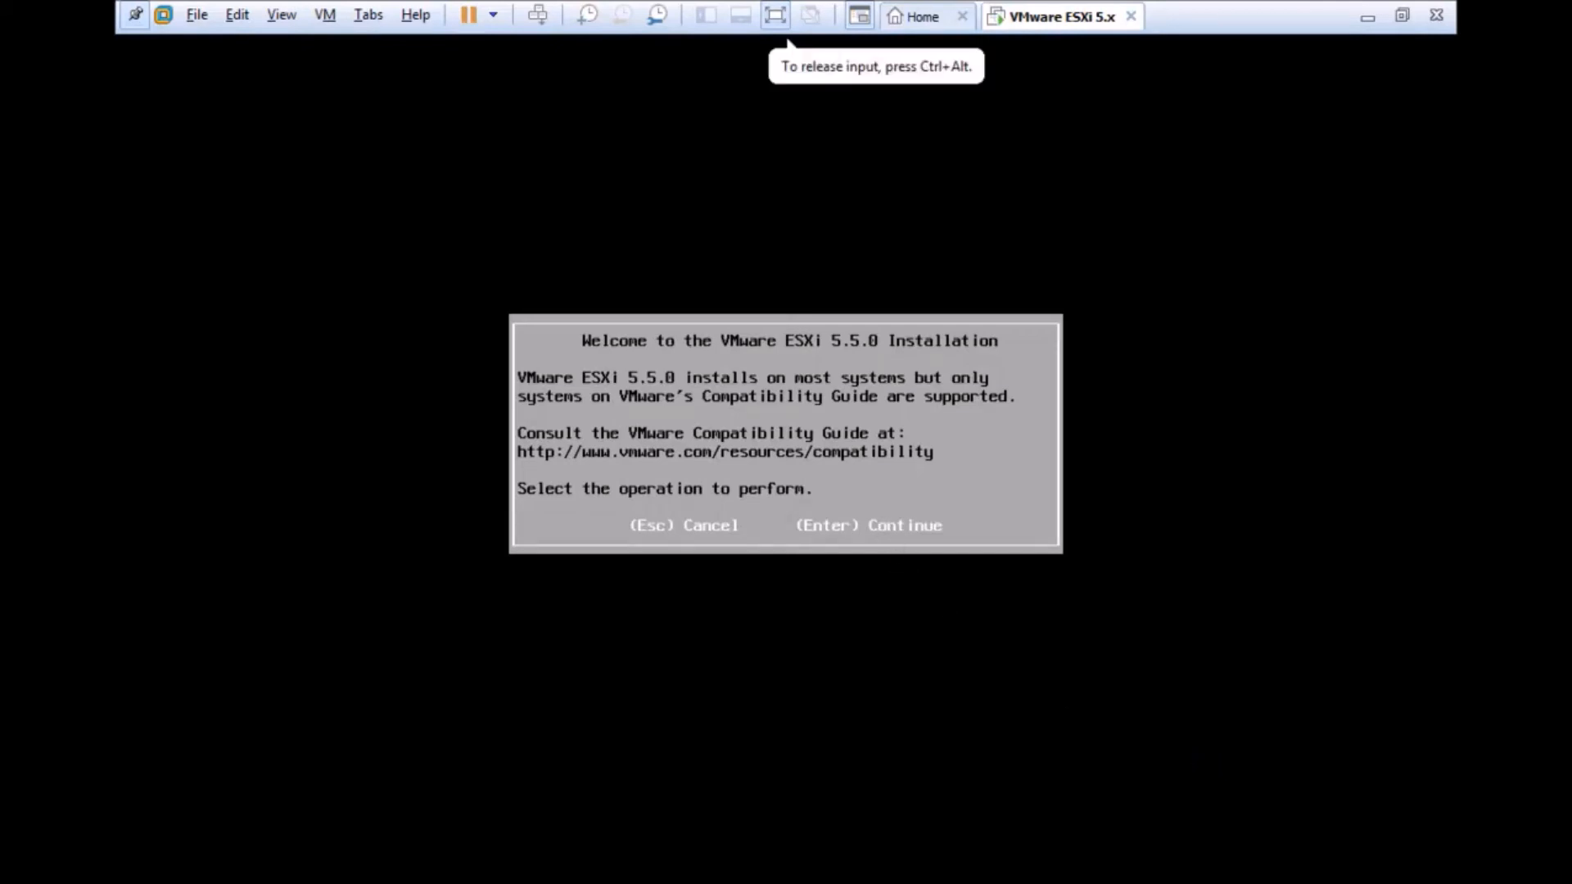
key(Return)
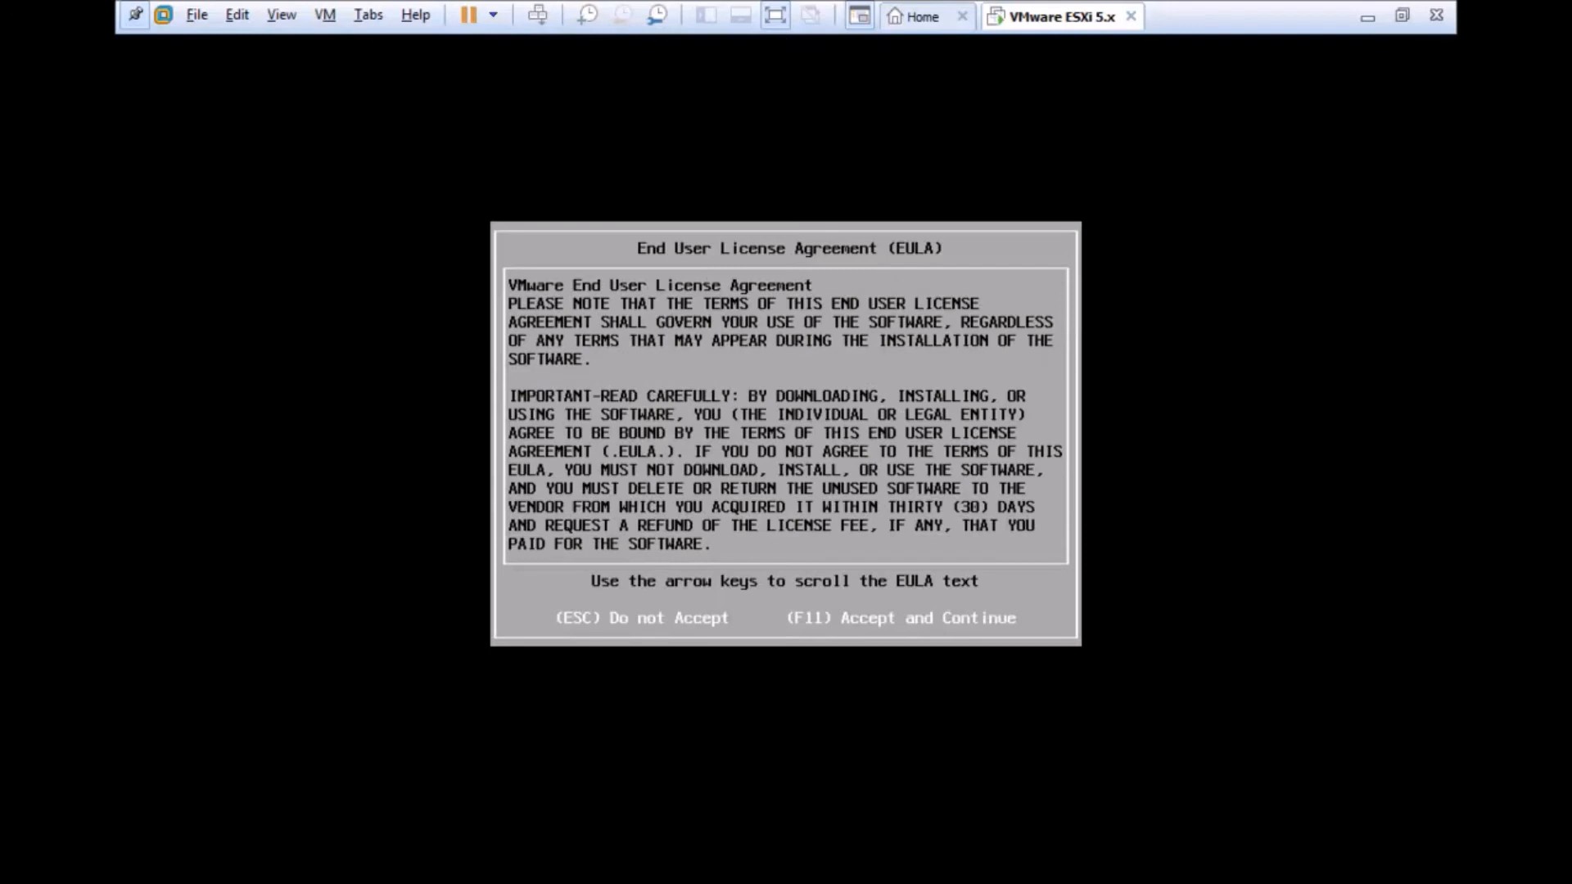
key(F11)
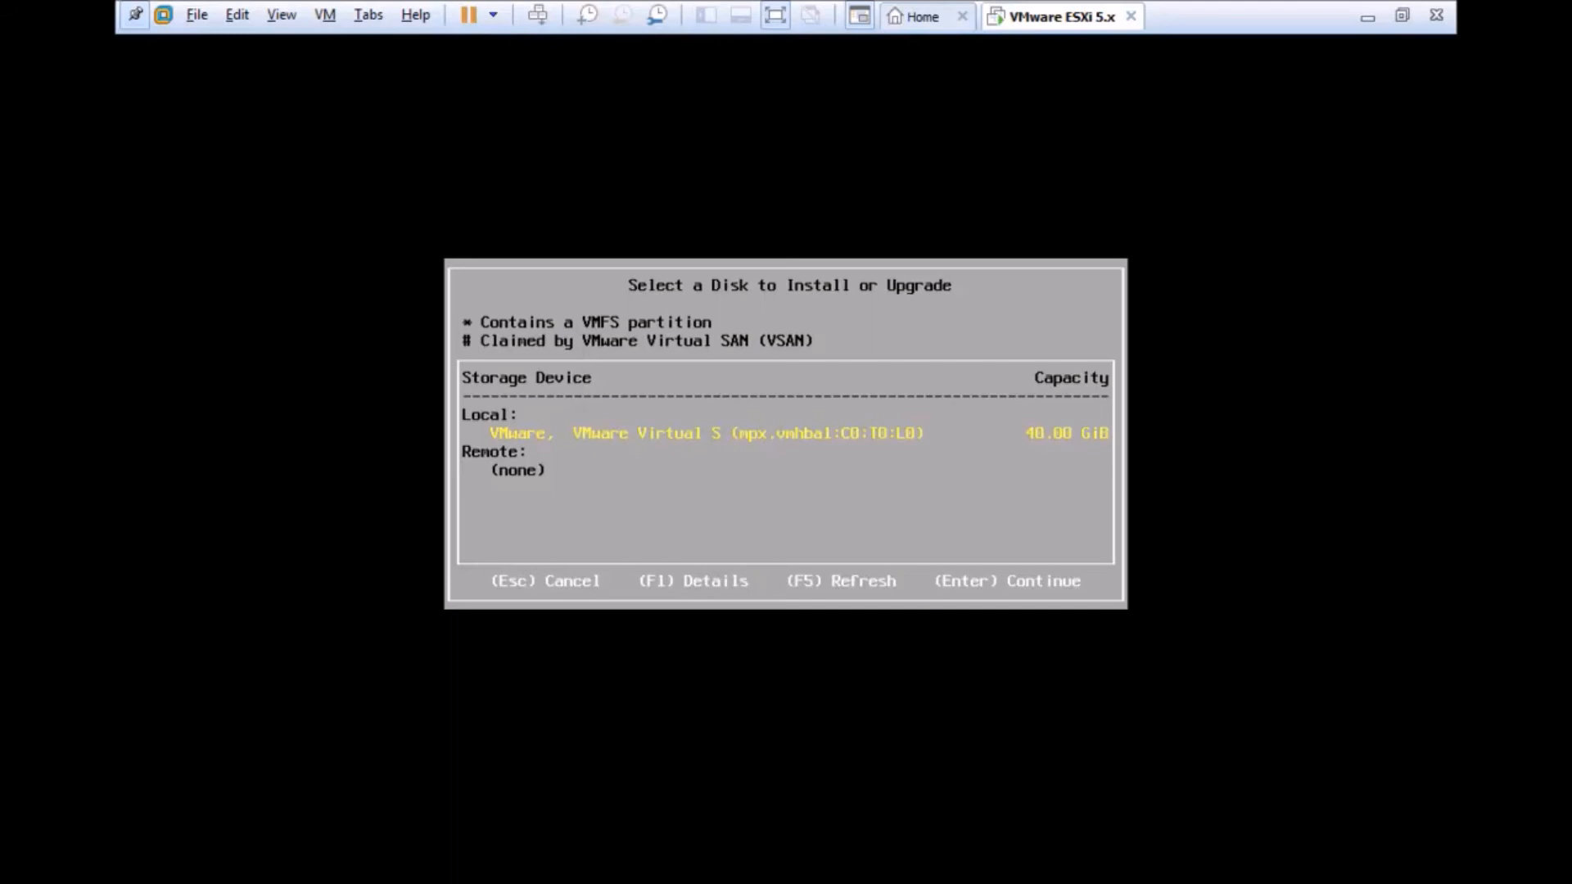
- Review the details of the local VMware virtual disk and choose it as the installation target
key(F1)
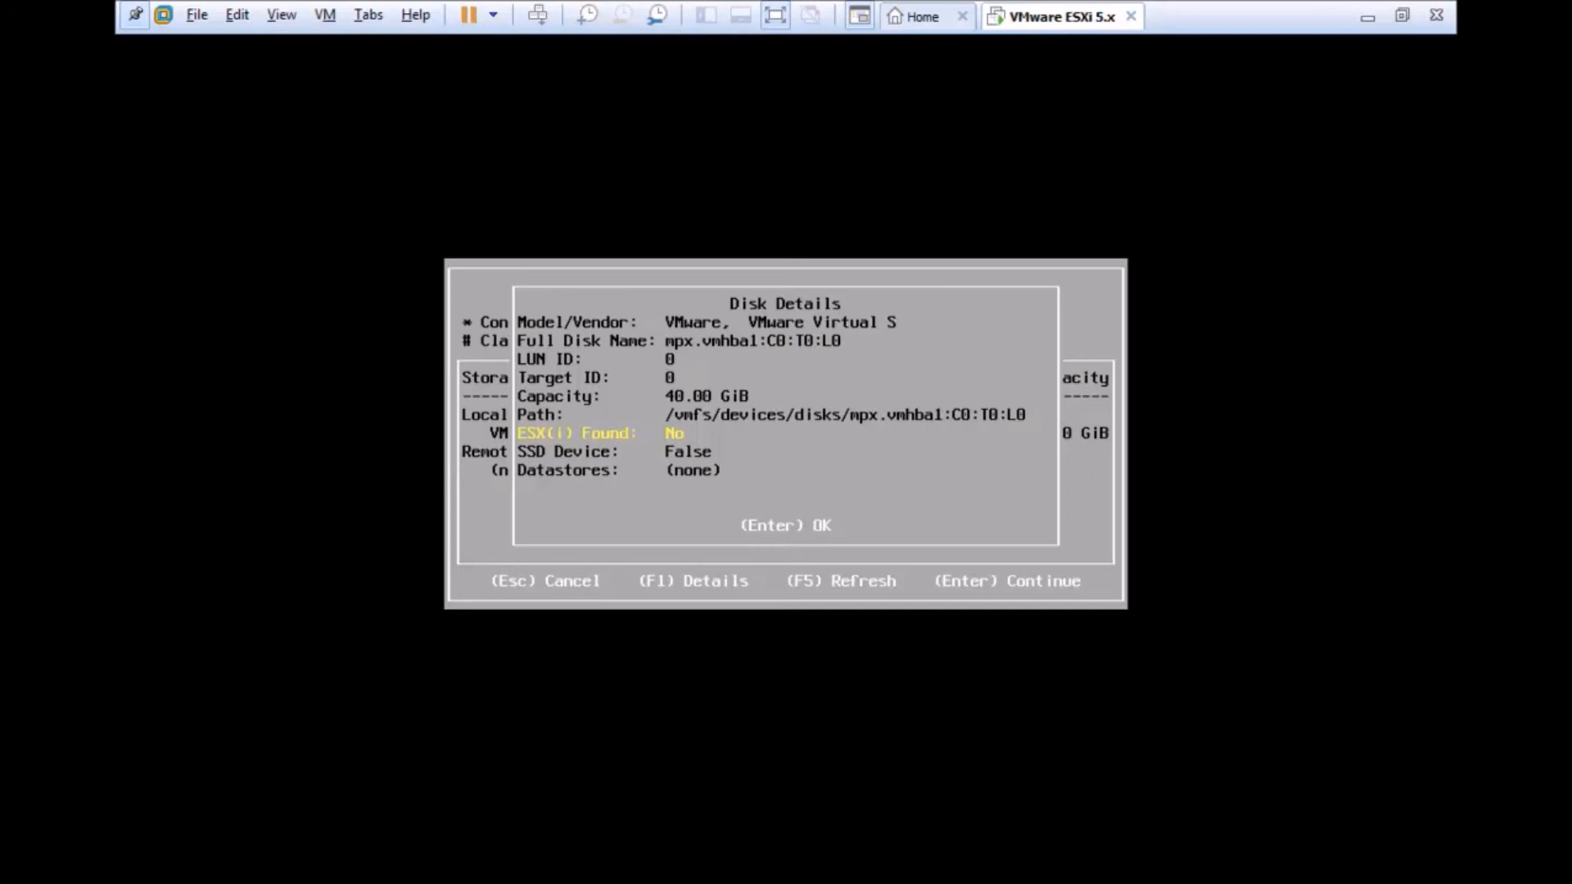
key(Return)
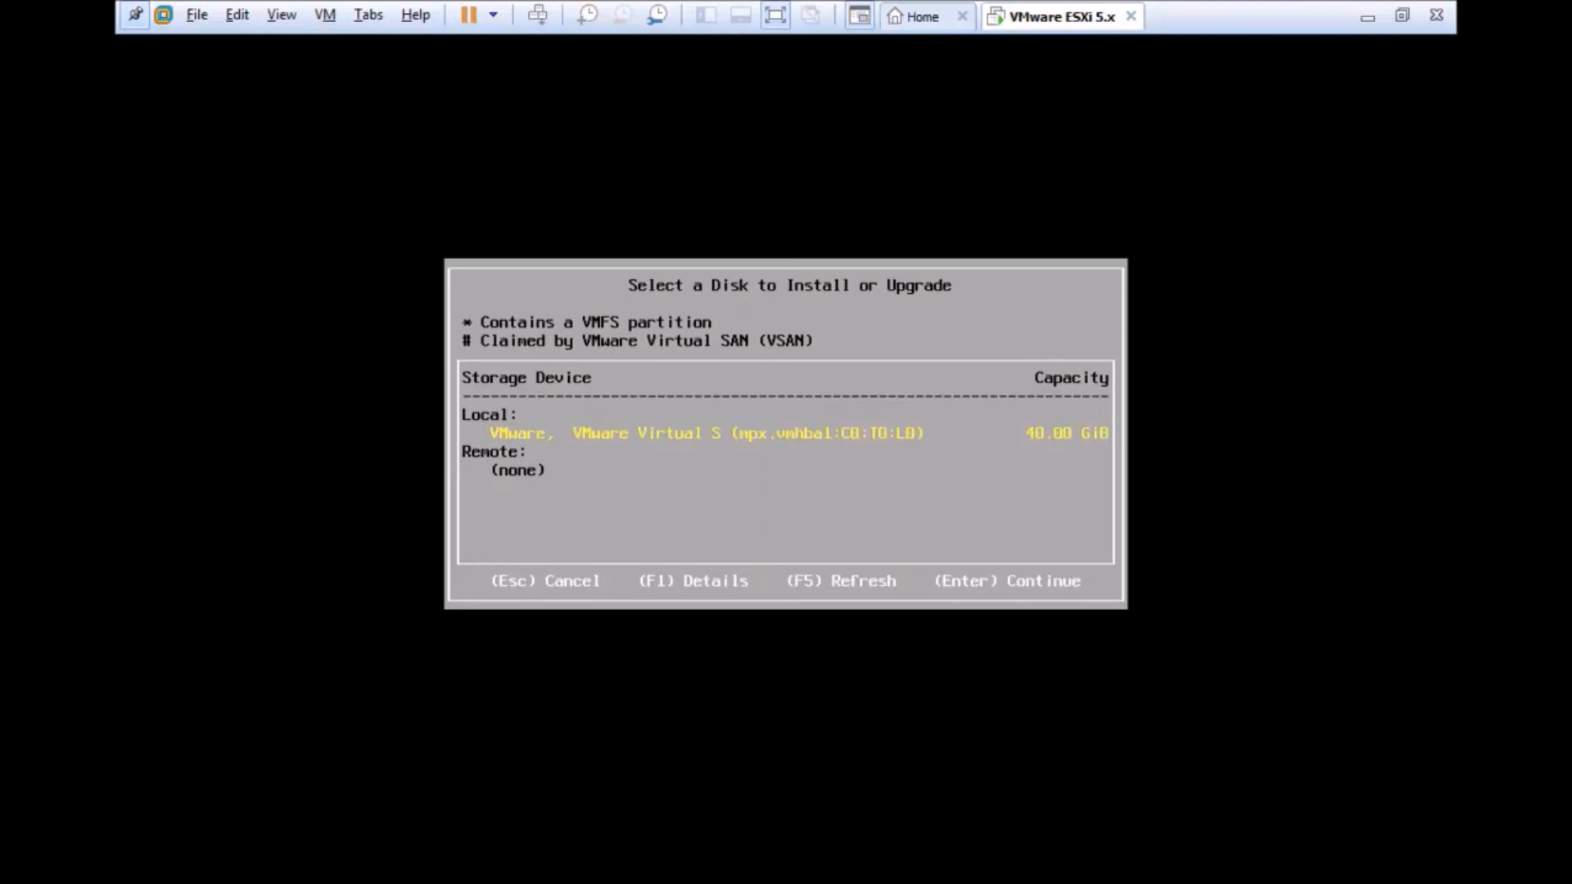
key(Return)
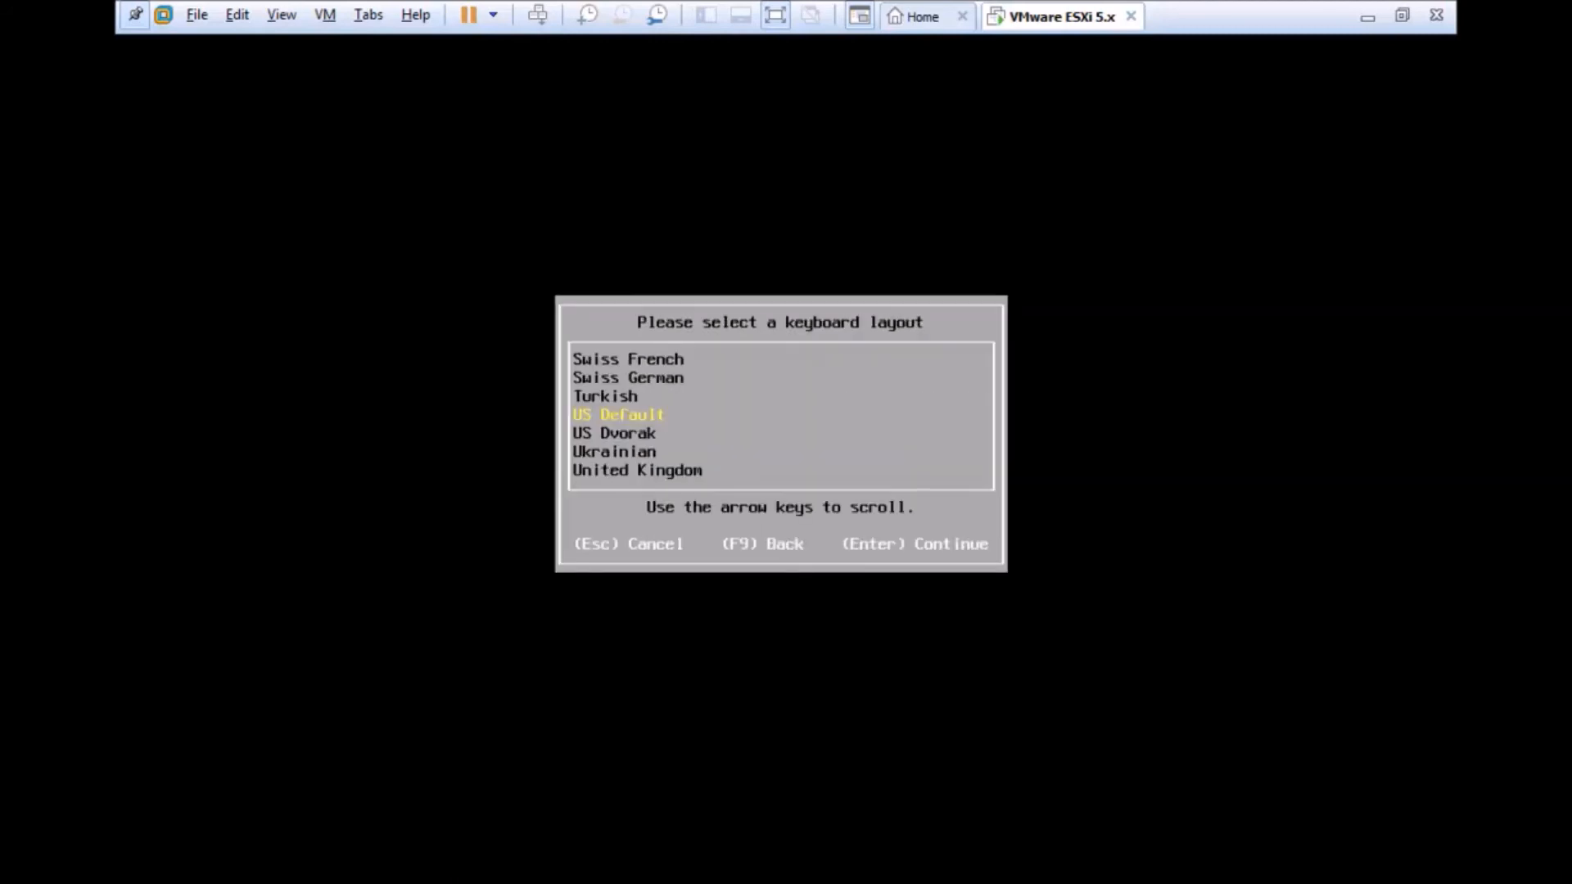
- Accept the US Default keyboard layout, then enter and confirm the root password
key(Return)
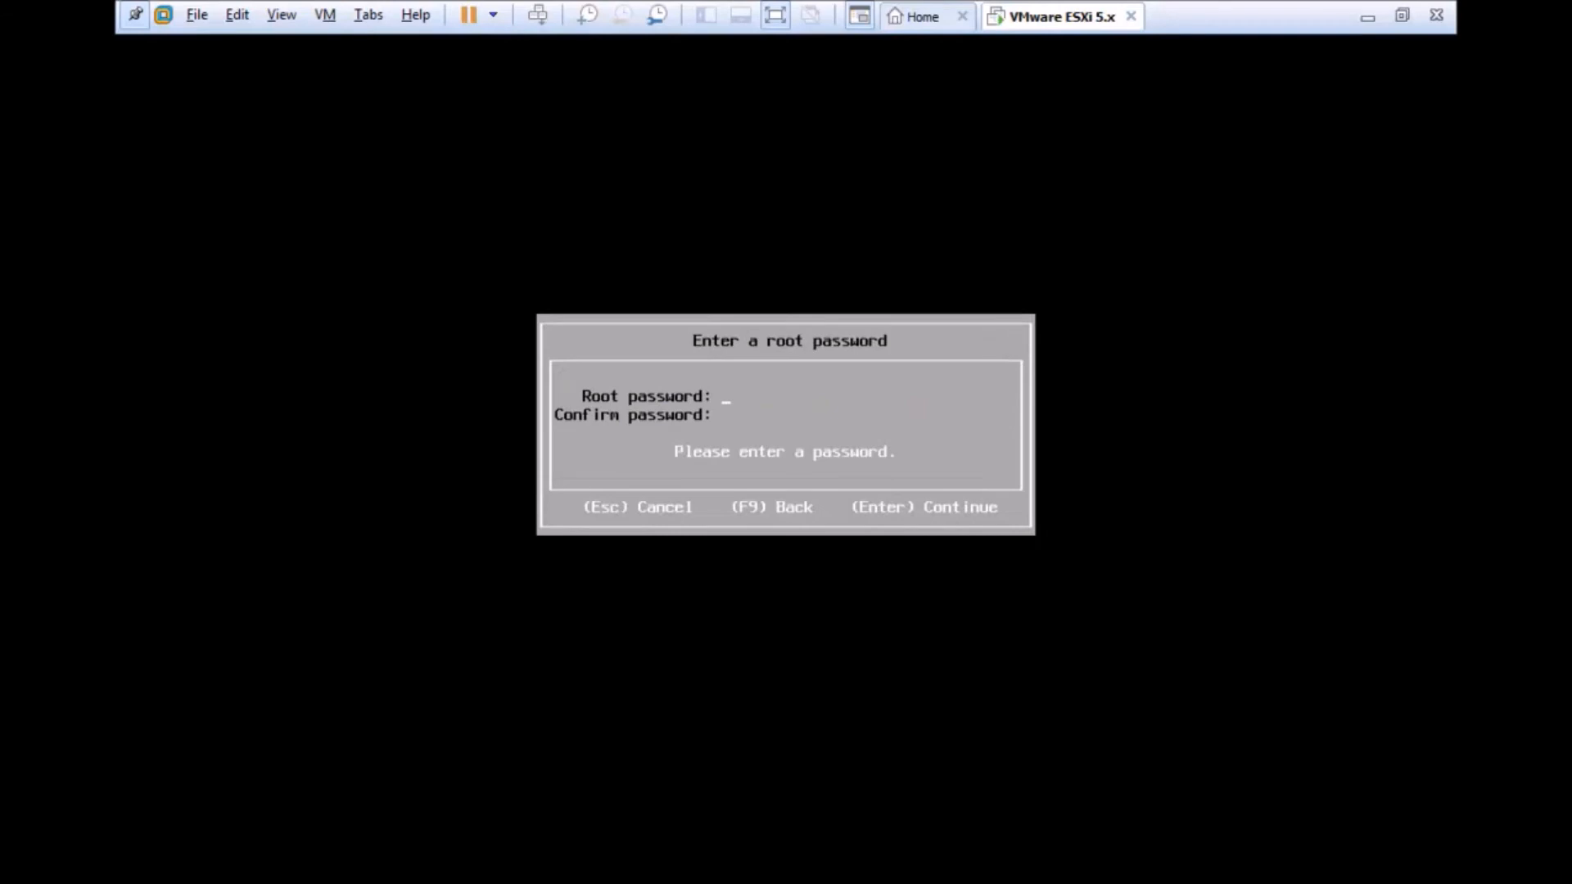
text(*)
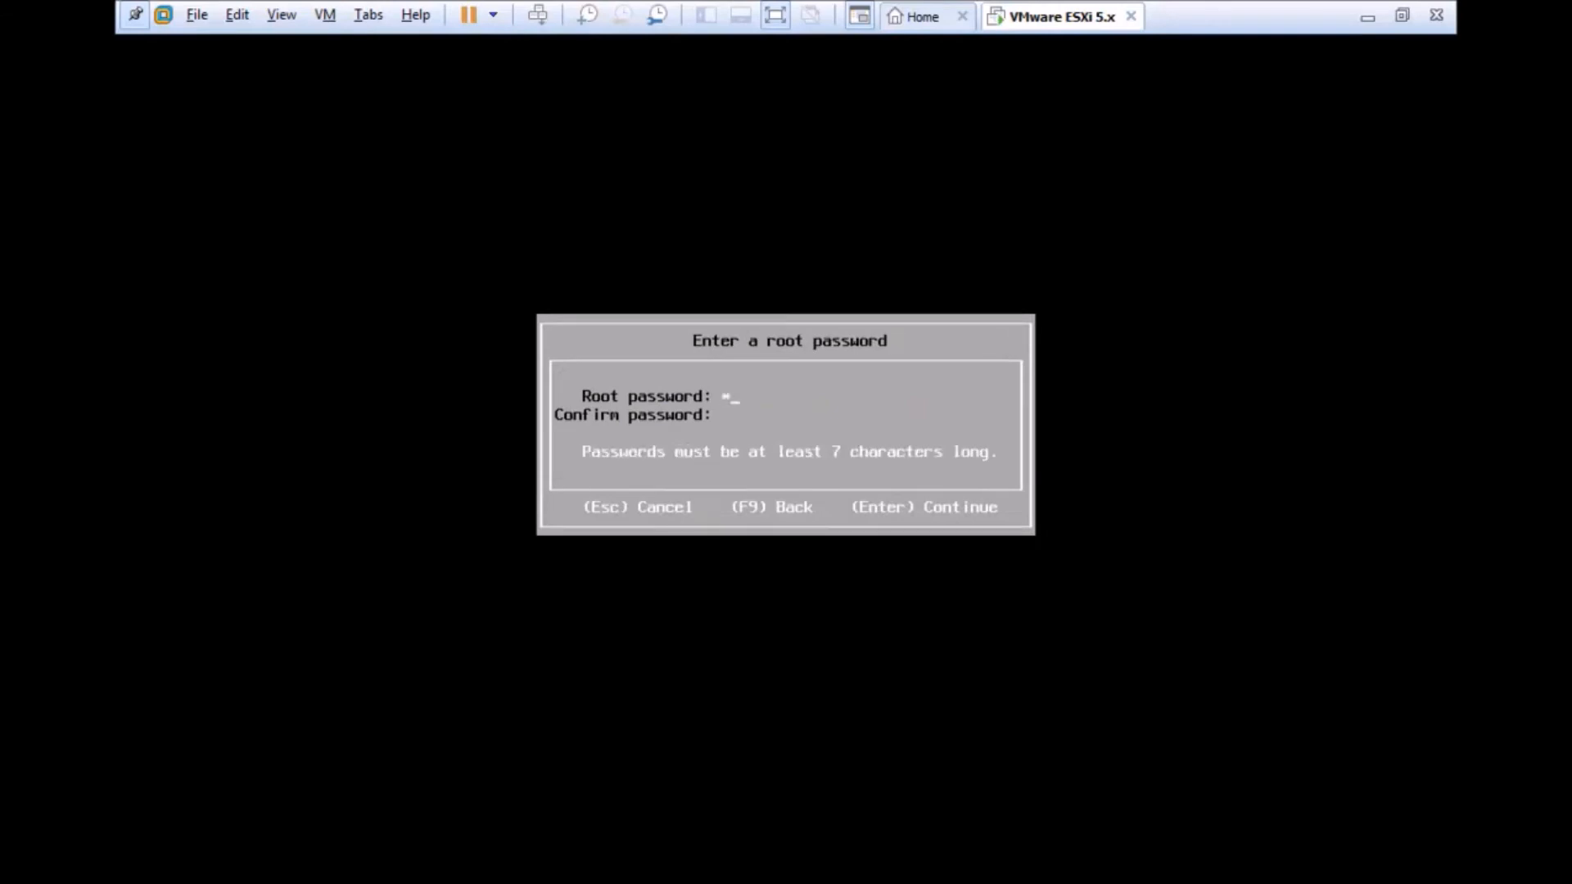
text(******)
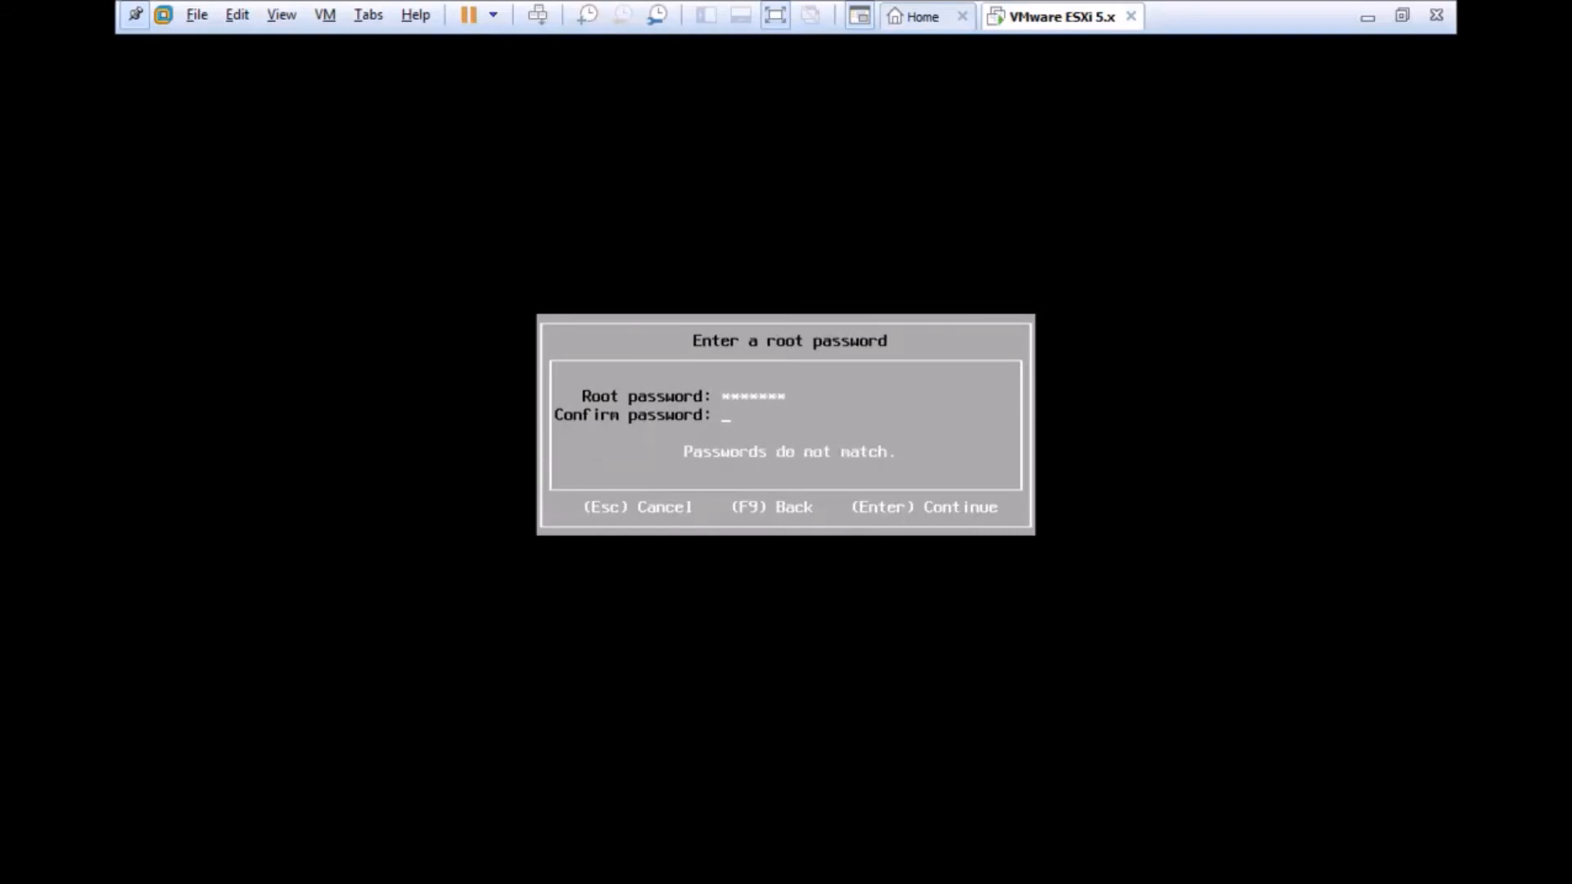
text(*******)
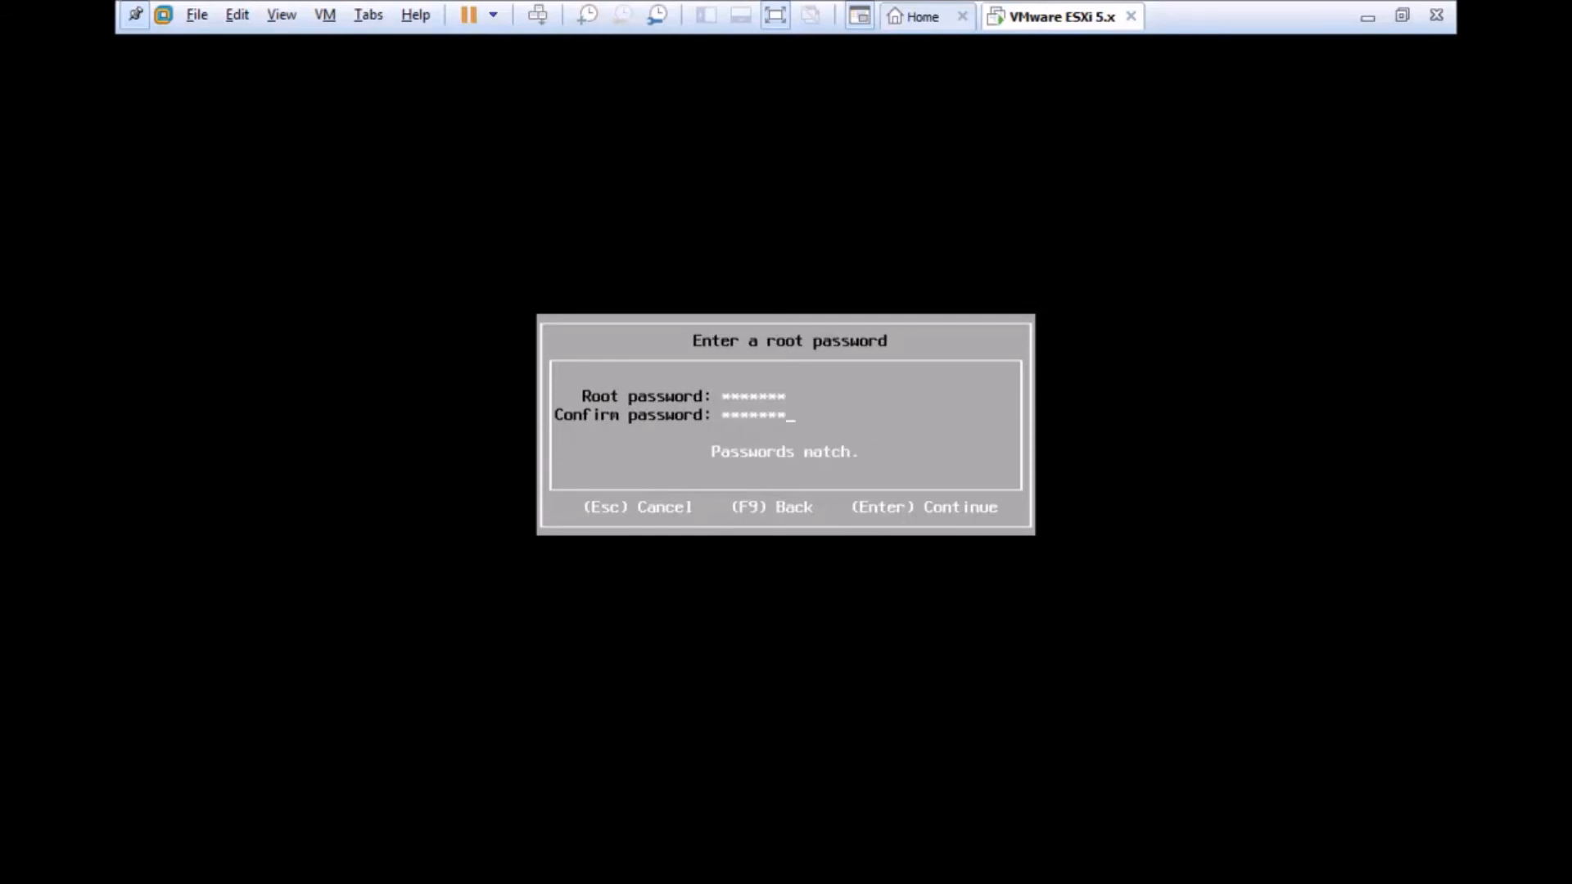
key(Return)
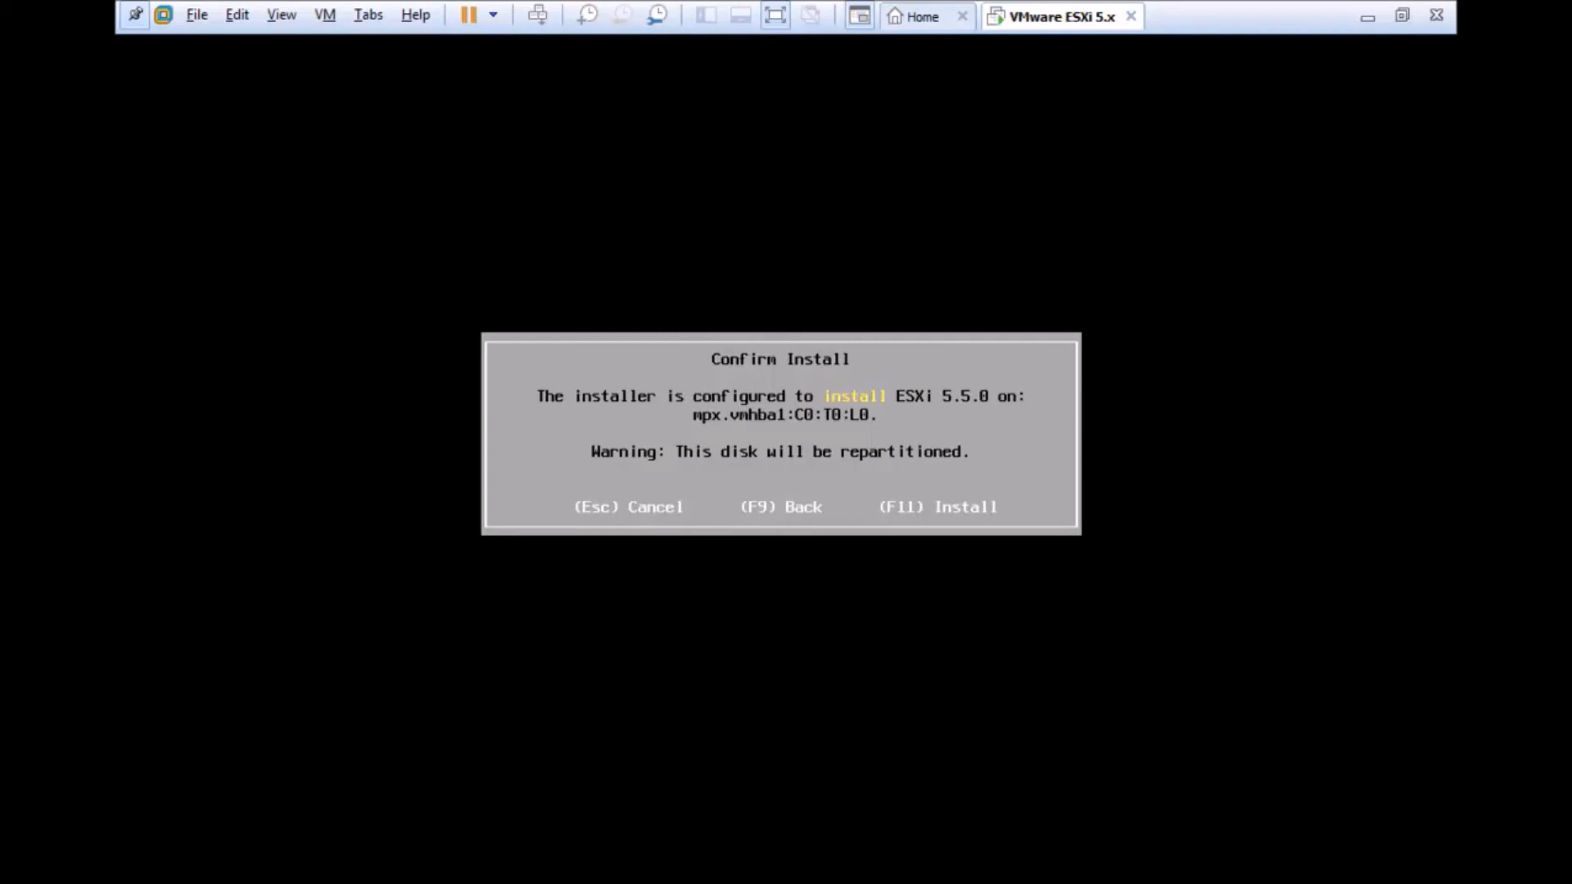
- Start the ESXi 5.5.0 installation on the selected disk and bring the virtual machine's window back to follow its progress
key(F11)
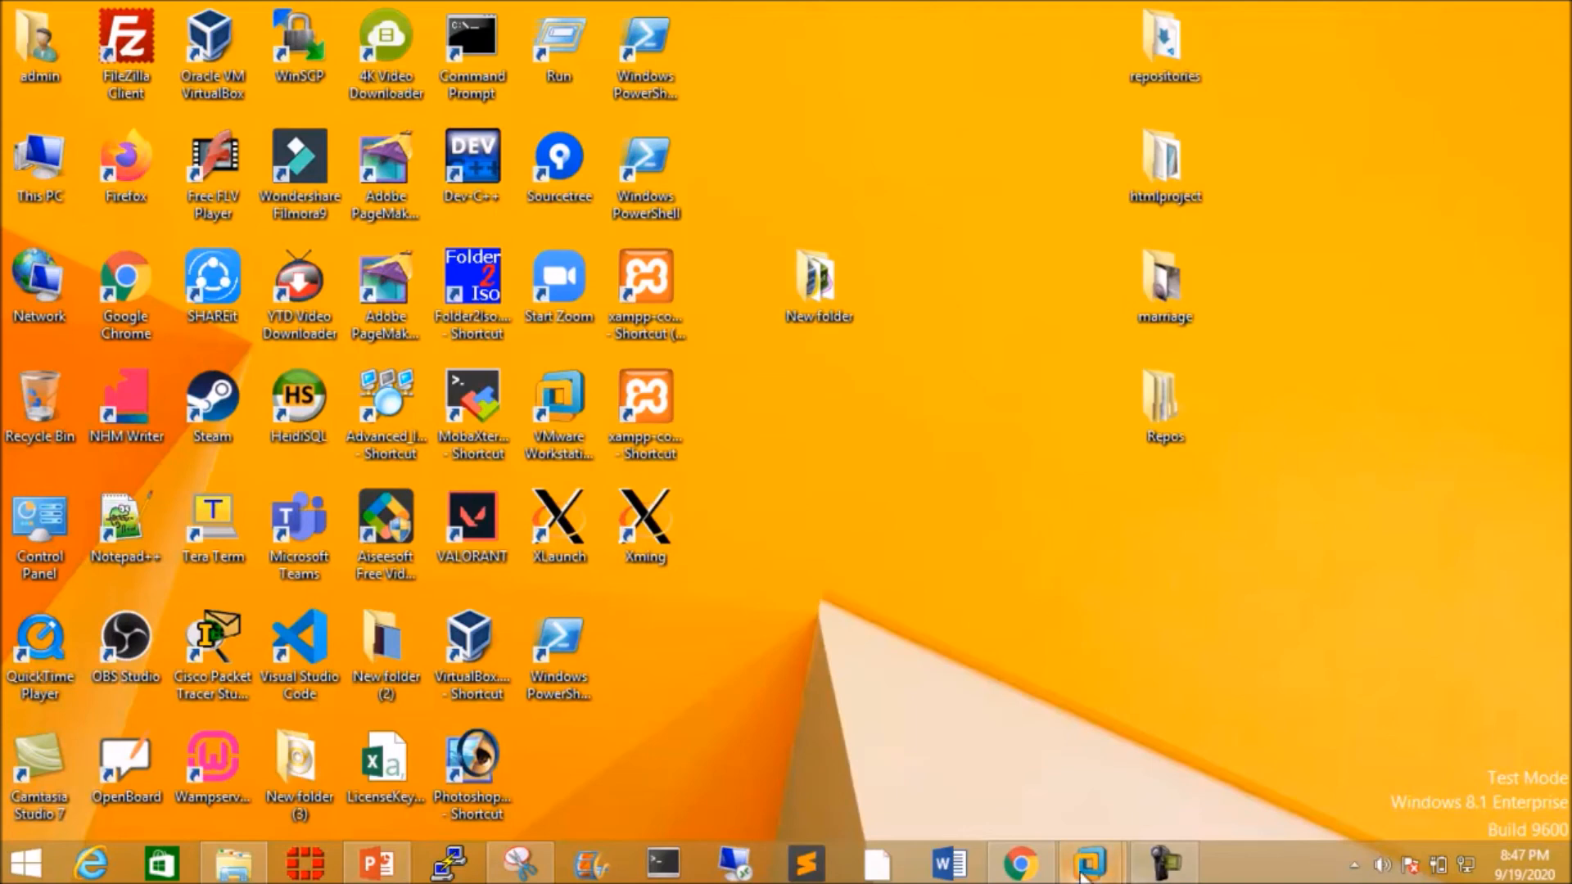
mouse_move(1089, 866)
click(1170, 735)
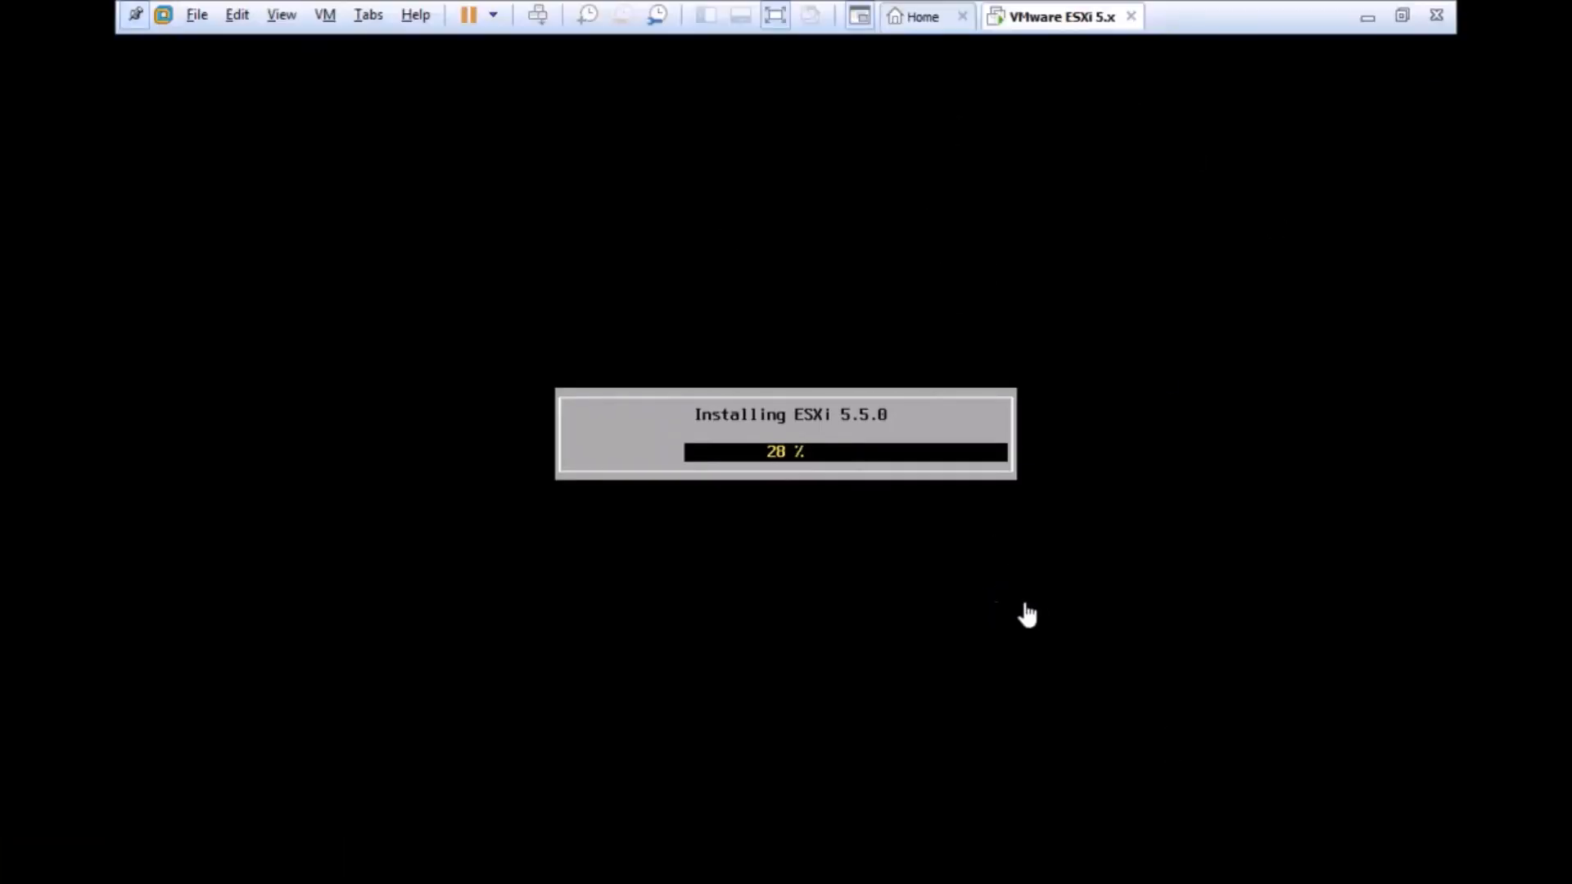
click(1279, 131)
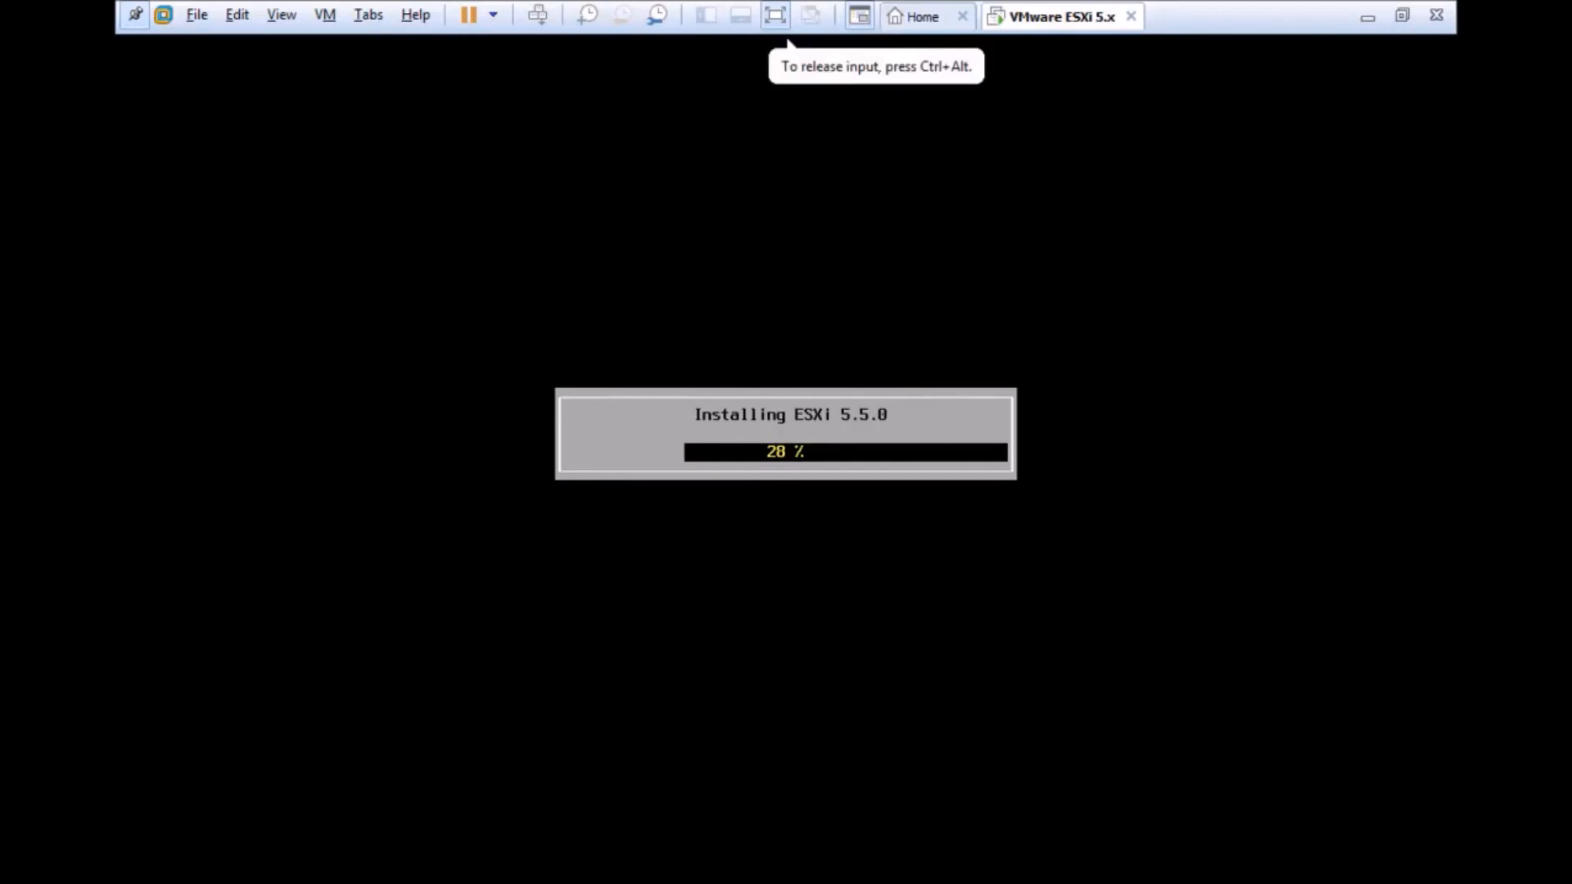
key(ctrl+alt)
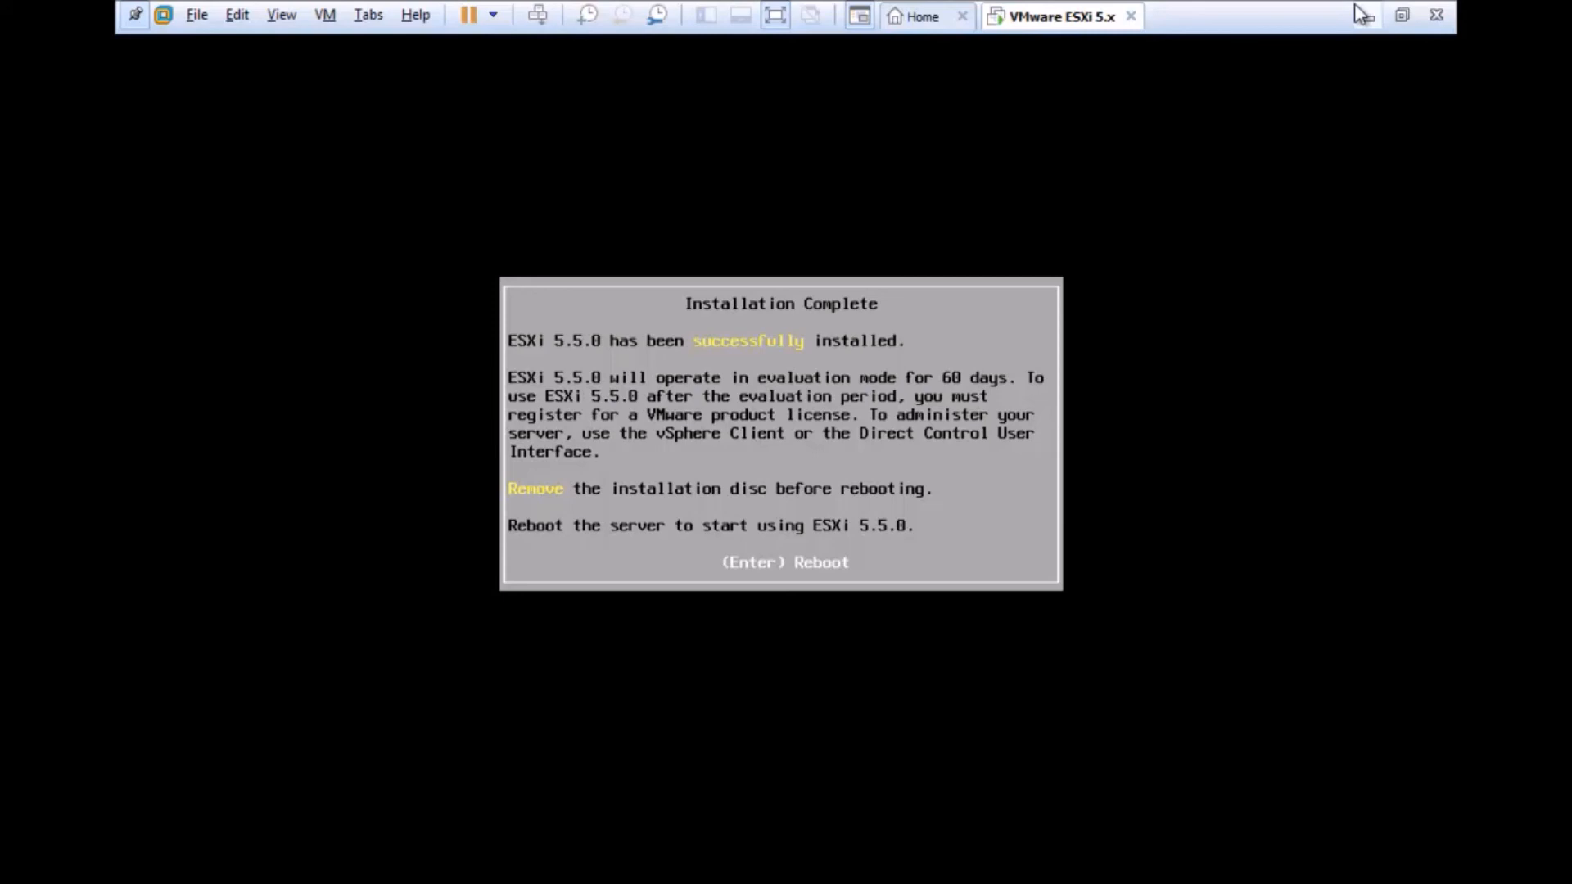
- Switch the ESXi virtual machine's CD/DVD (IDE) connection from the ISO image file to the physical drive
click(1363, 15)
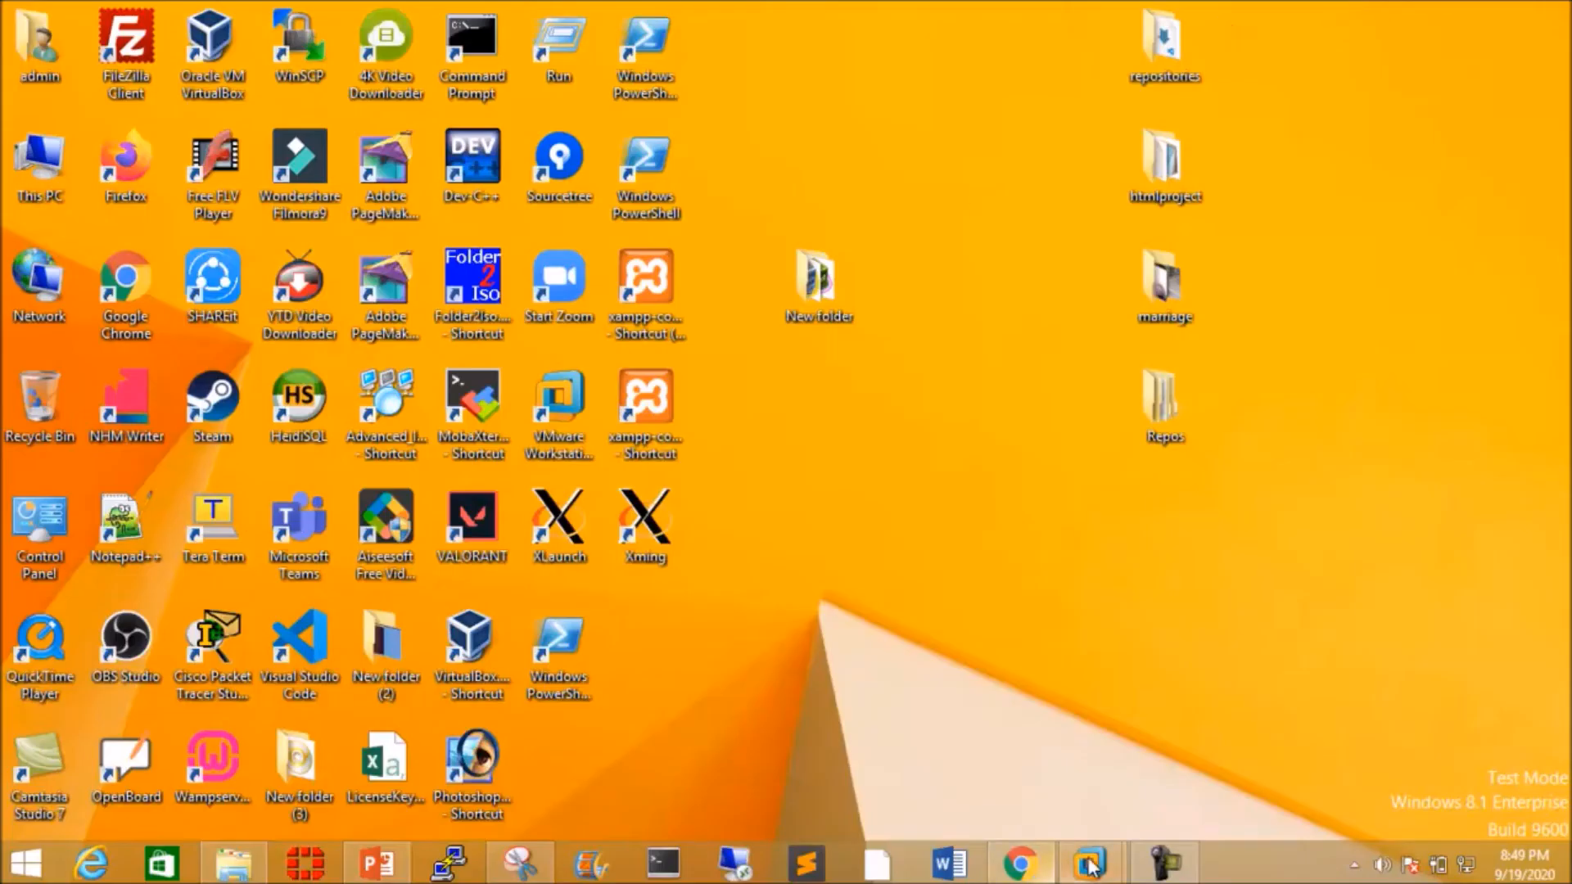
mouse_move(1089, 863)
click(948, 737)
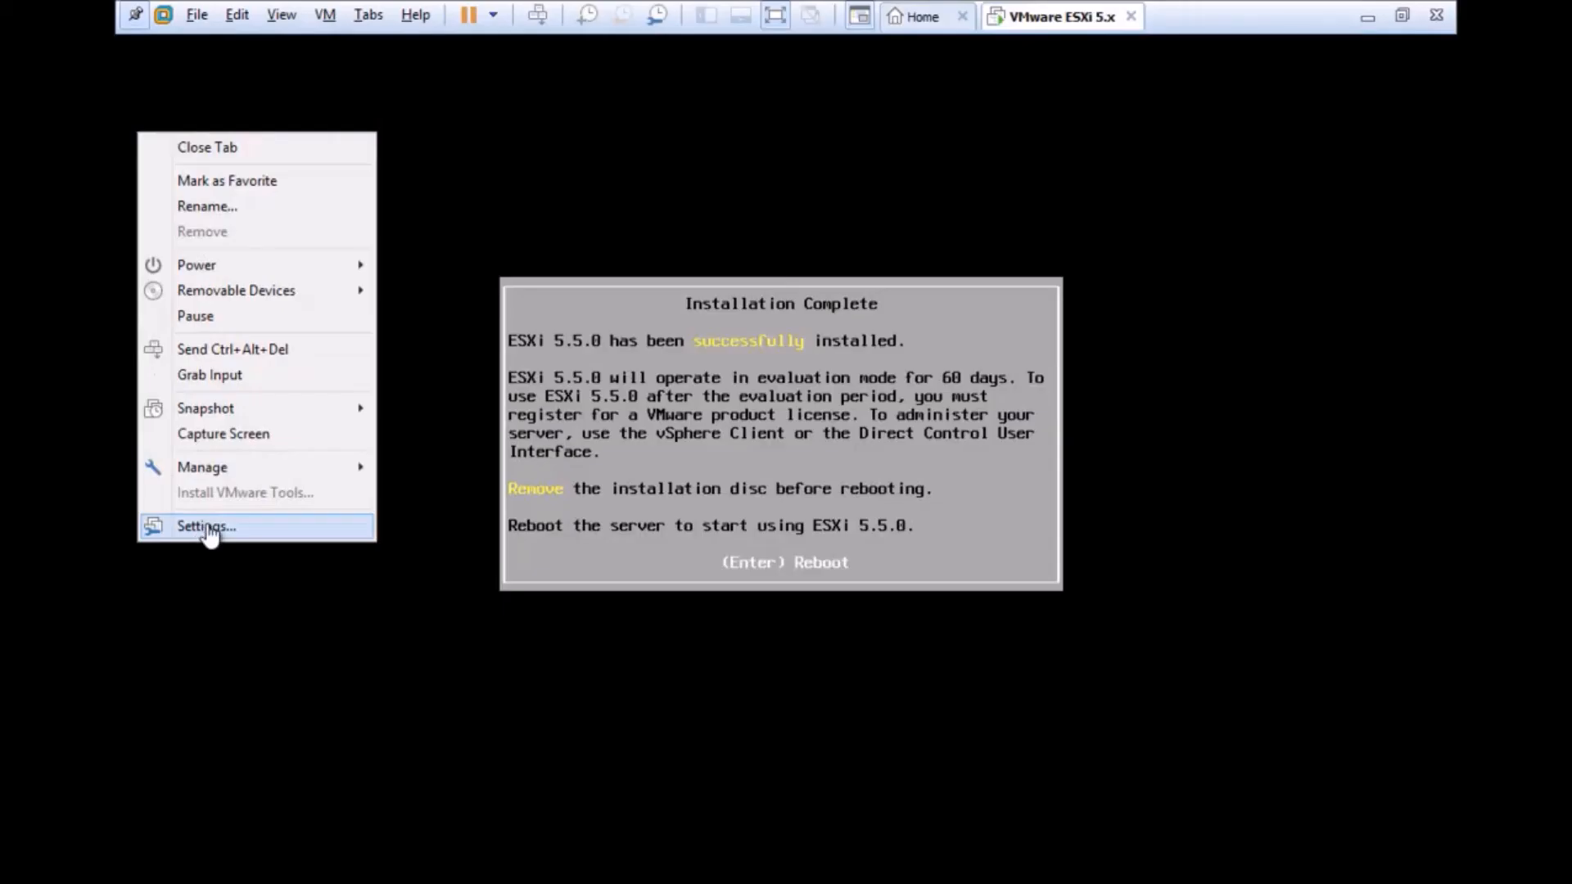
click(208, 528)
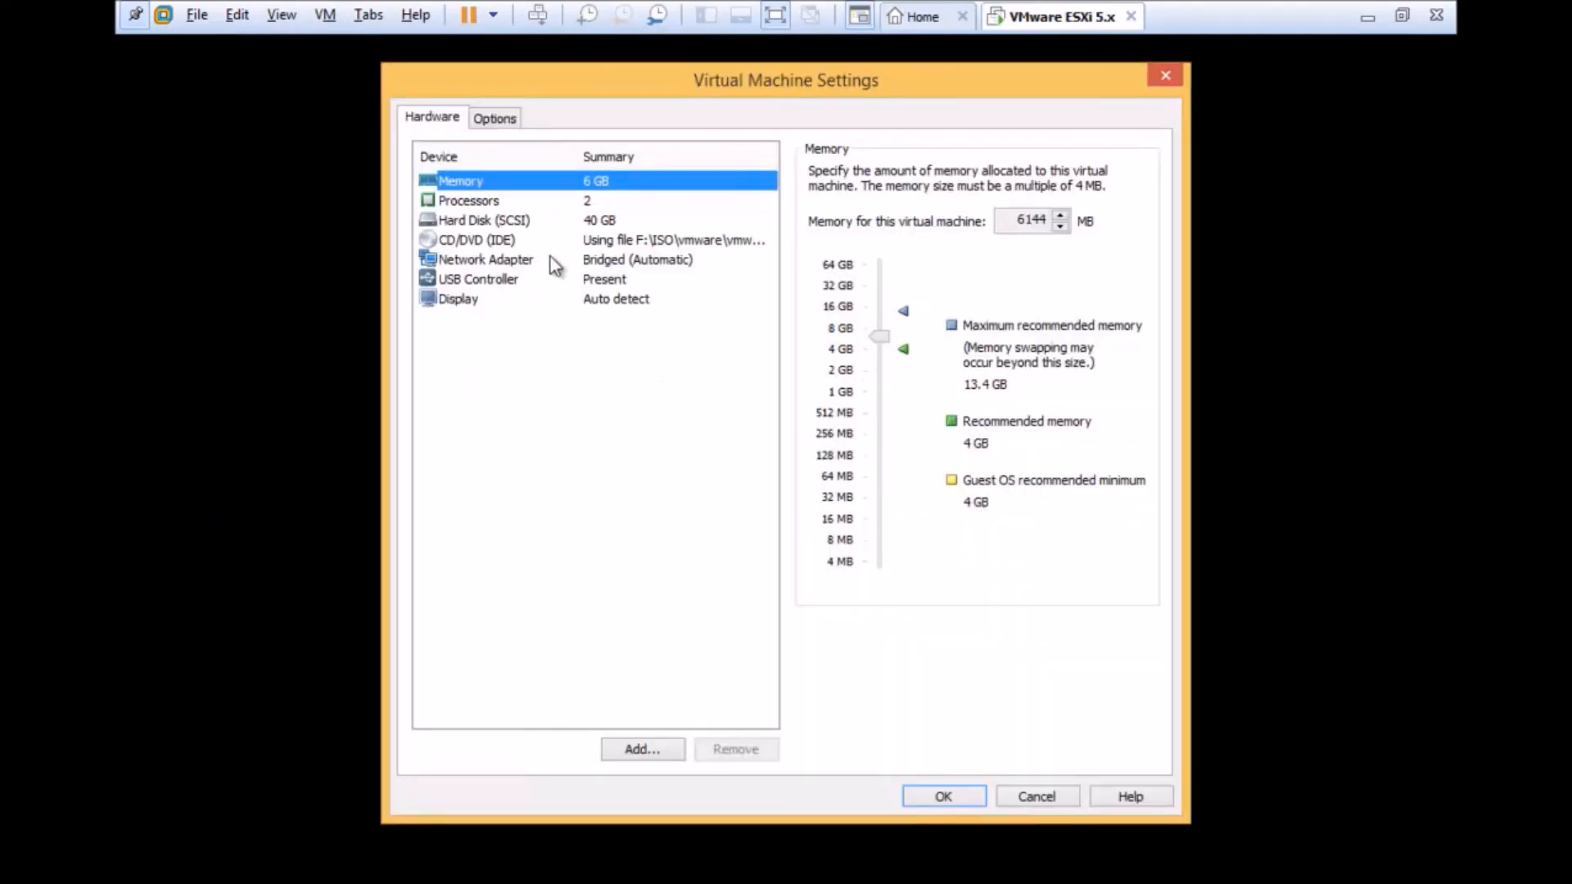
click(478, 239)
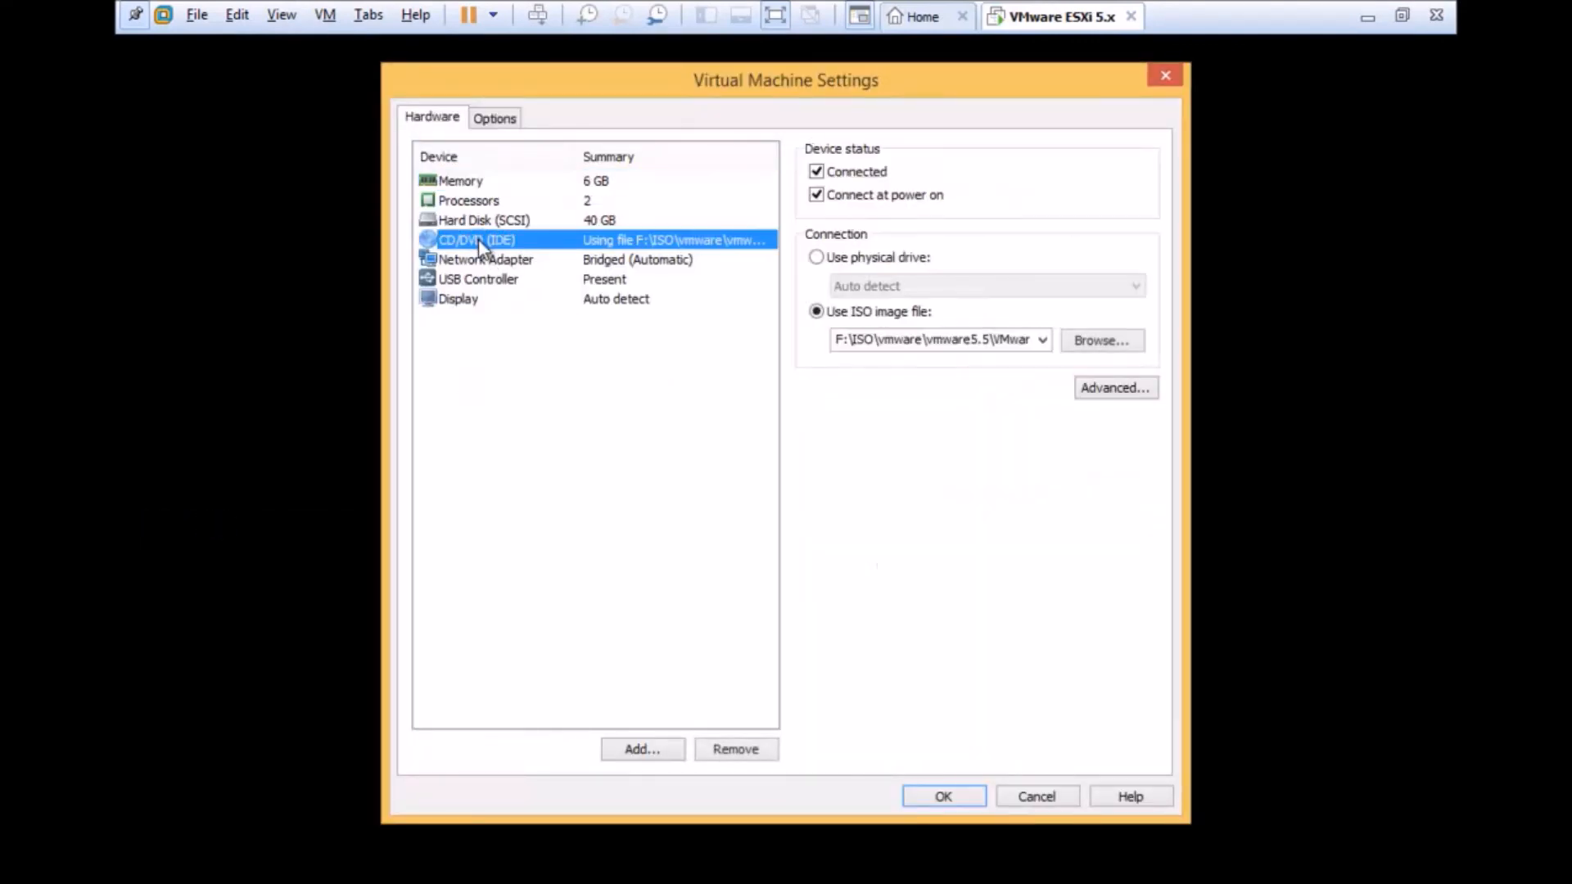
click(817, 257)
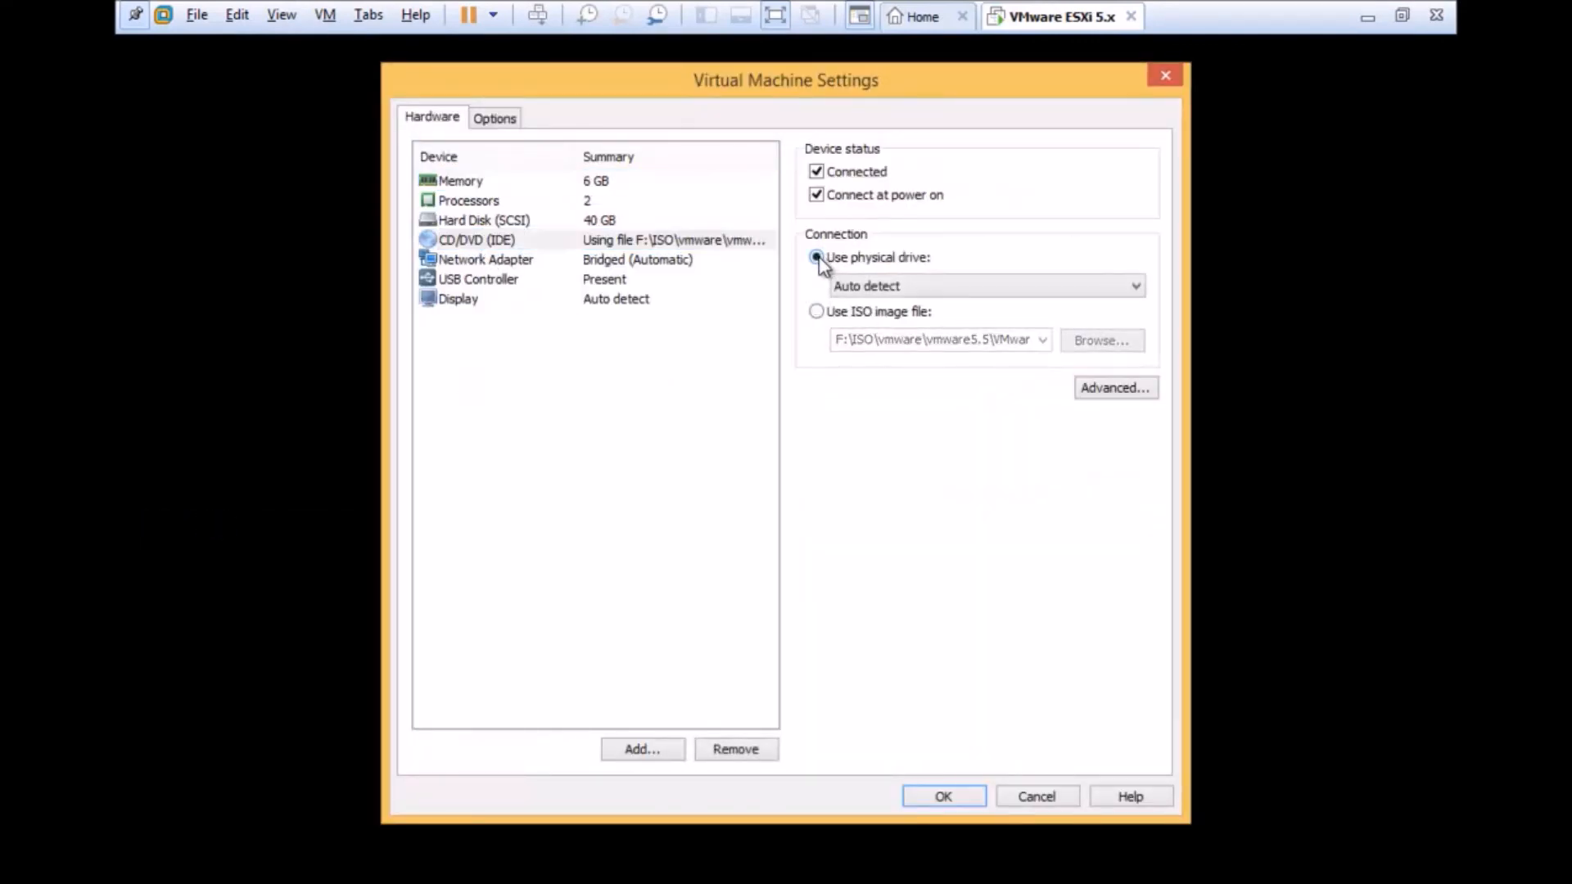
click(950, 797)
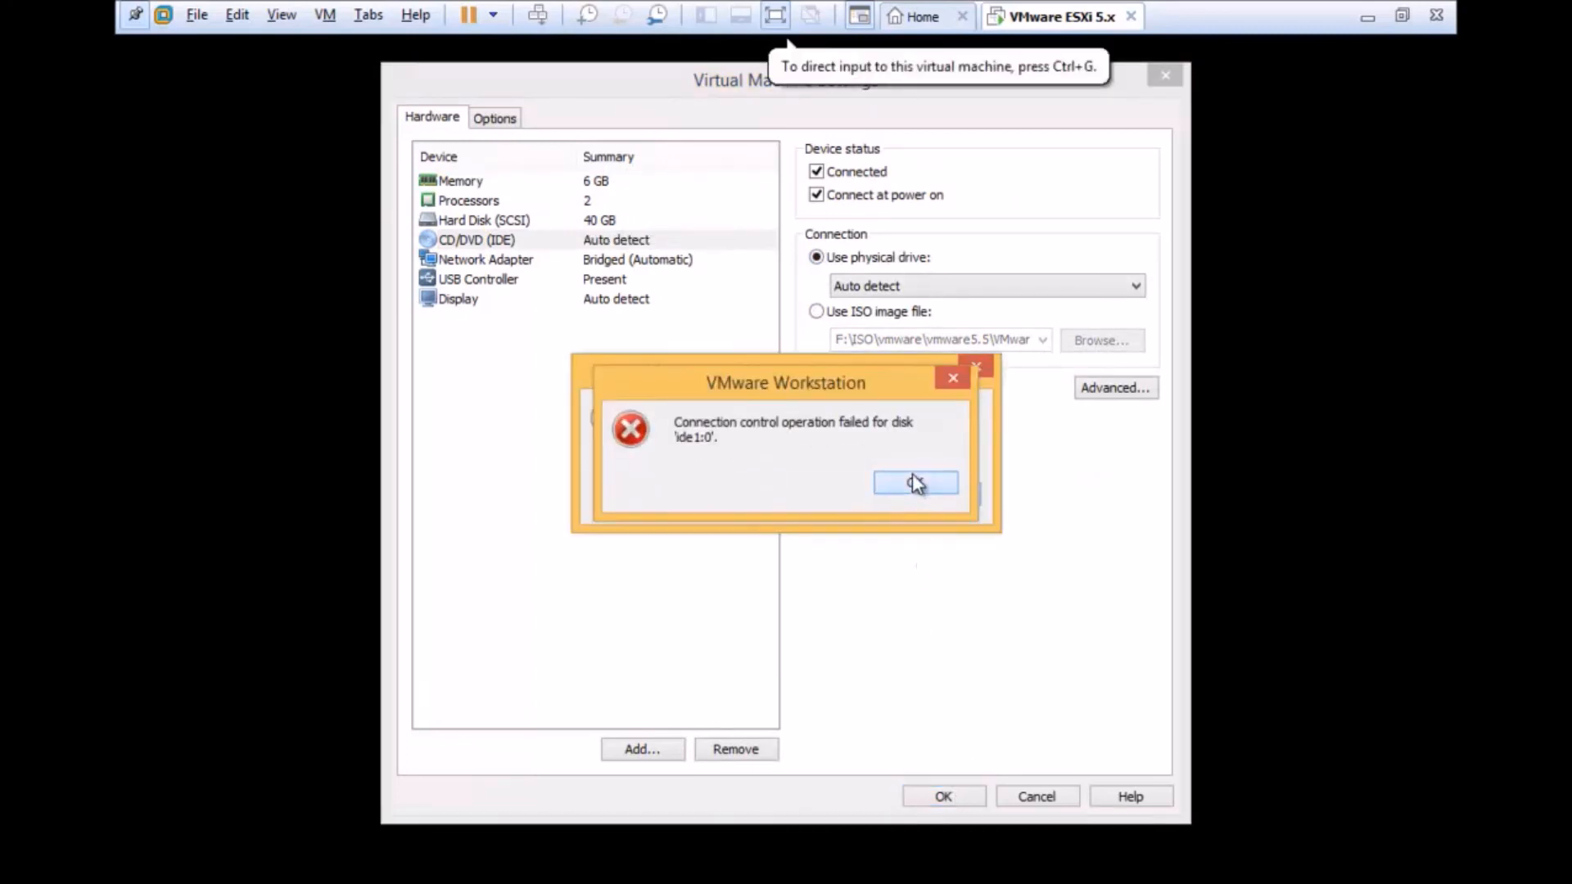
click(914, 479)
click(925, 495)
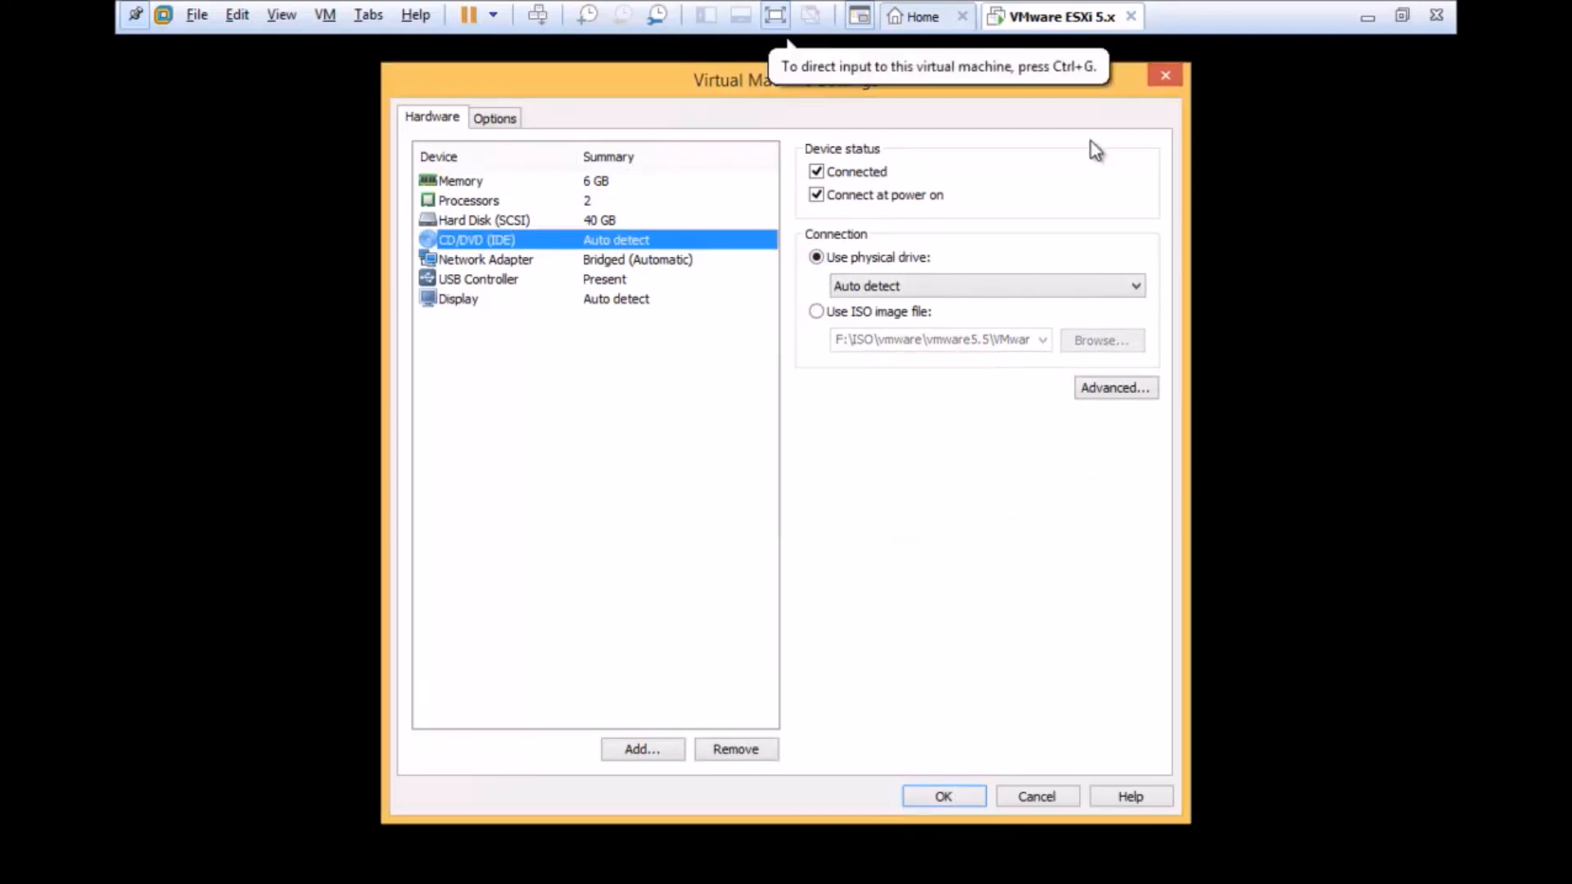
click(1165, 75)
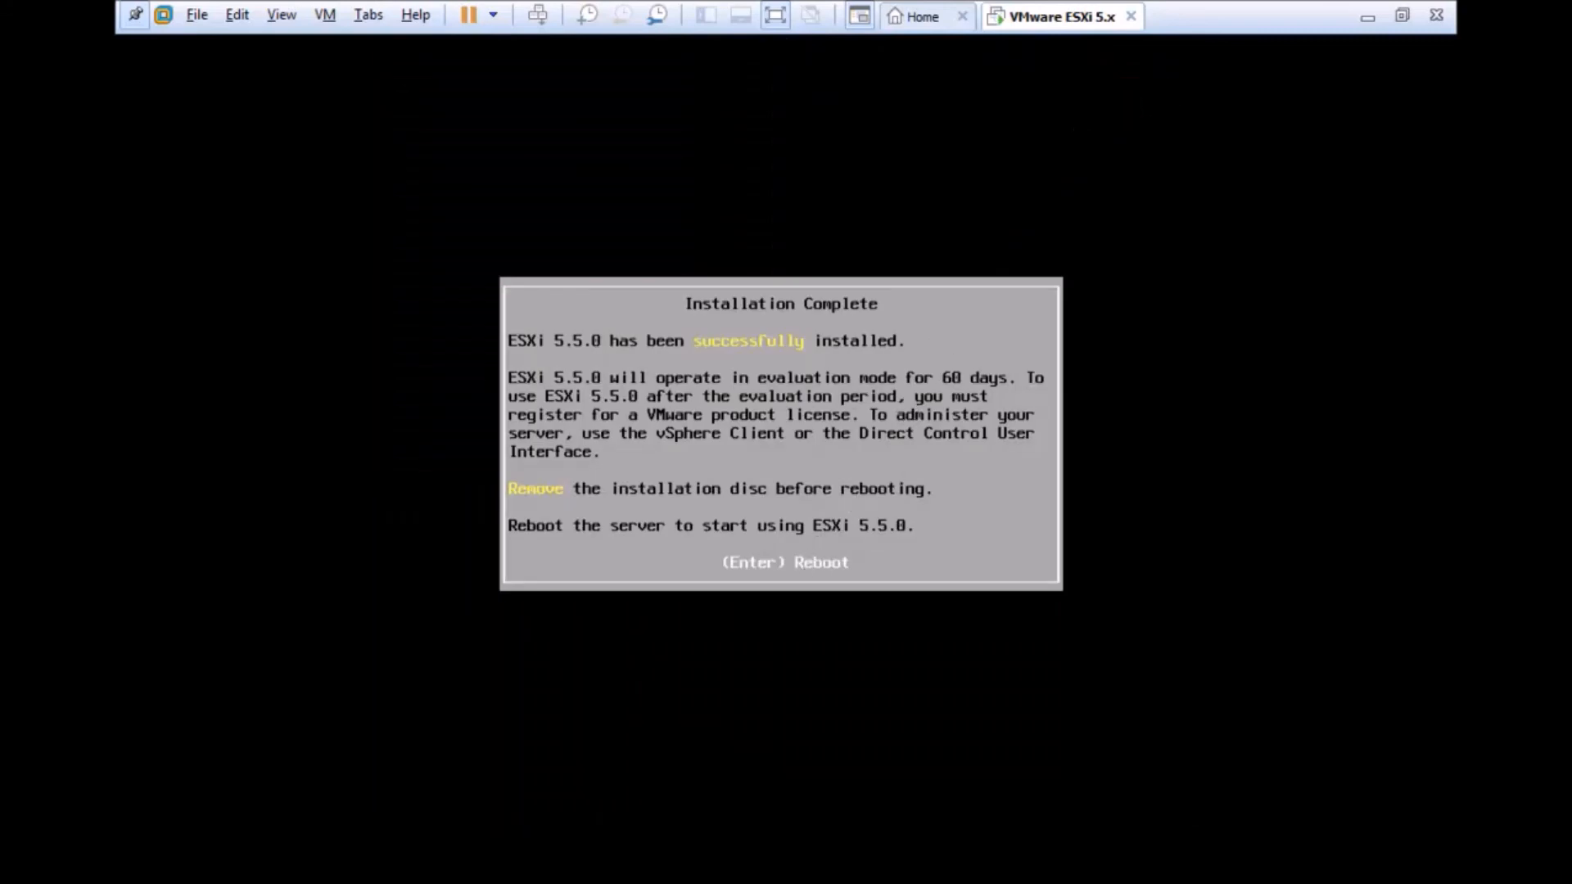
- Reboot the server from the Installation Complete screen to start ESXi 5.5.0
click(821, 550)
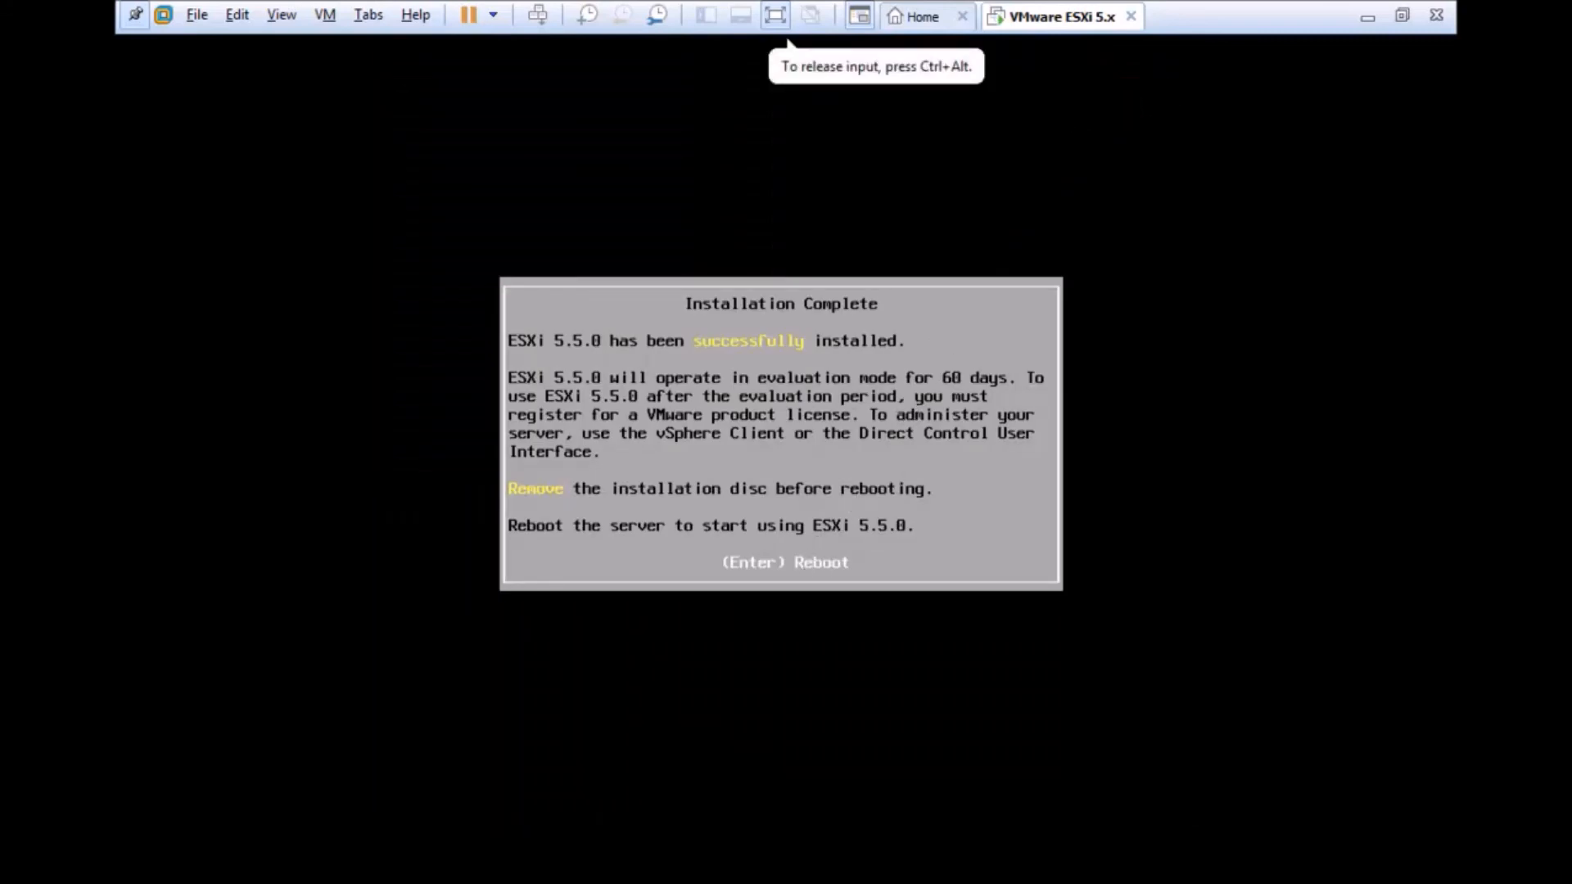
key(Return)
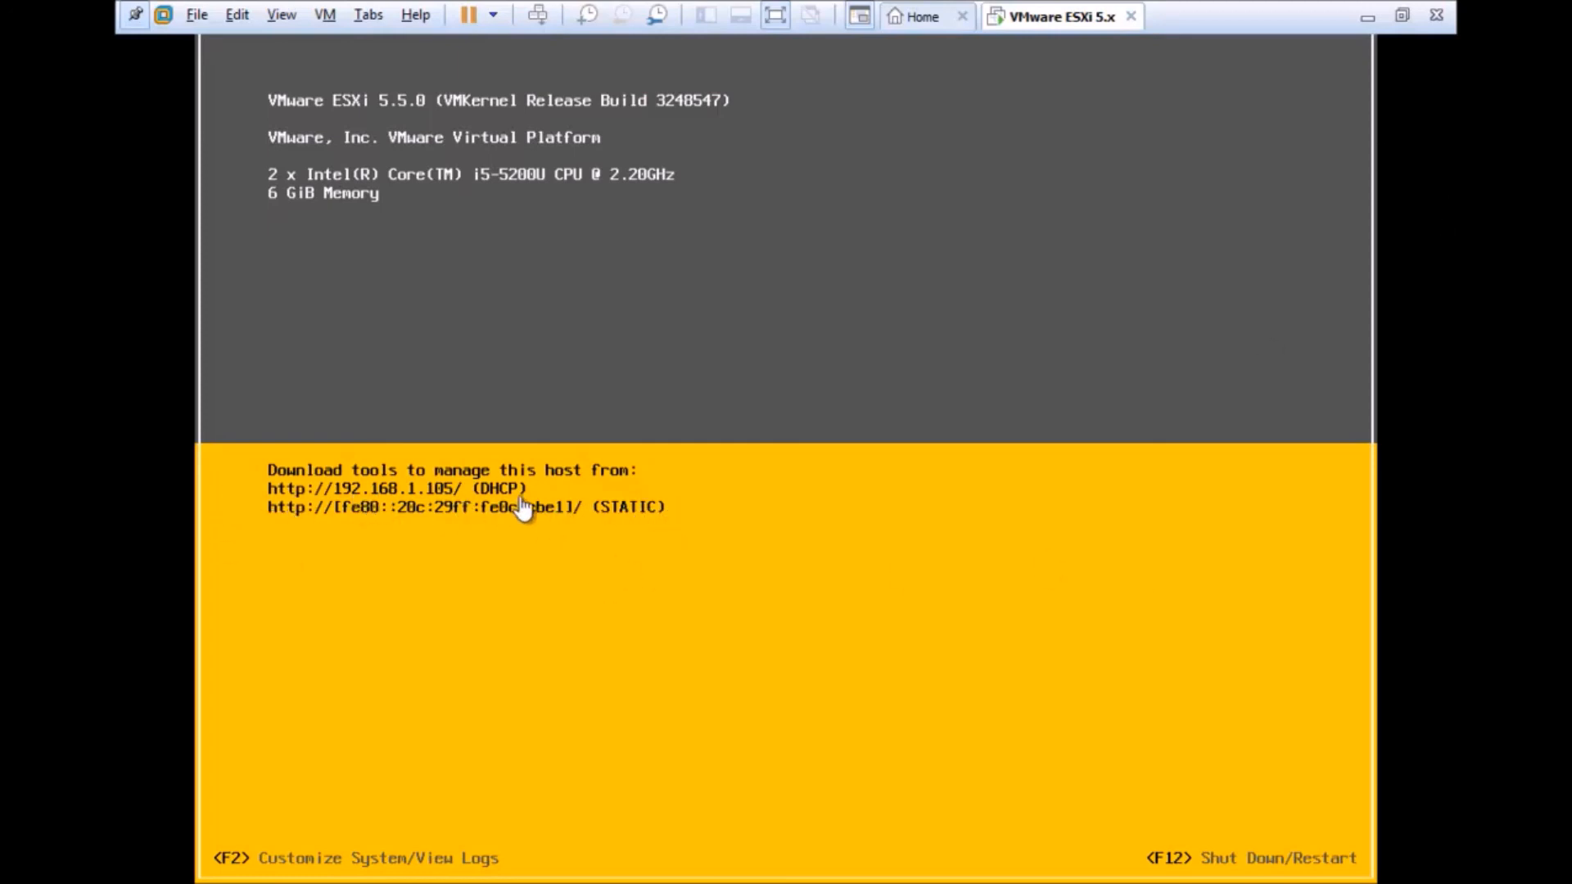
click(1366, 15)
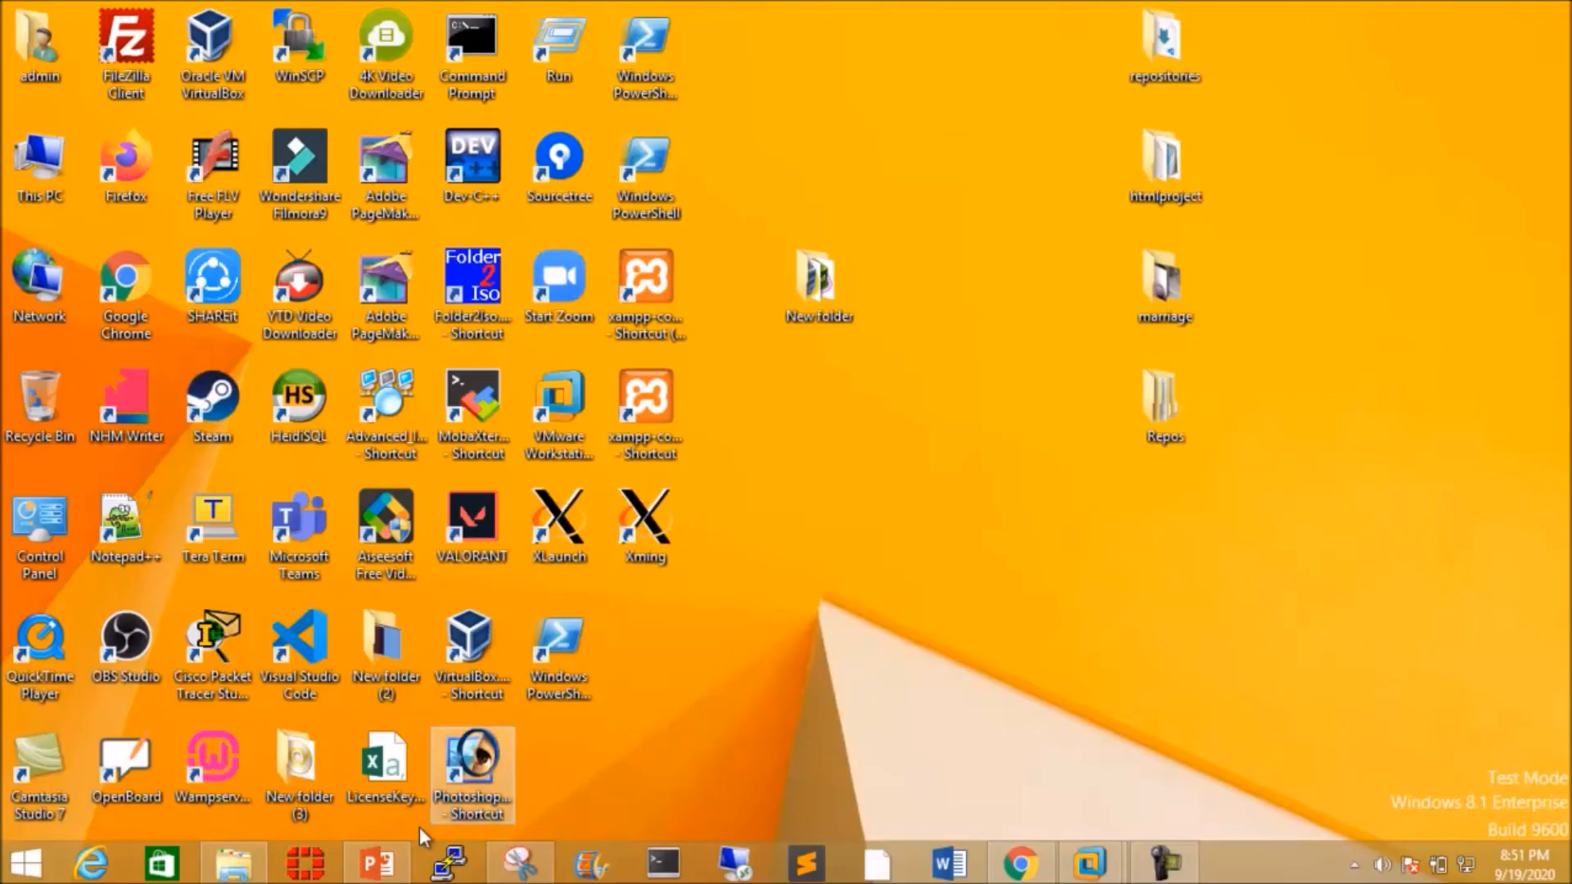
click(1019, 864)
click(859, 20)
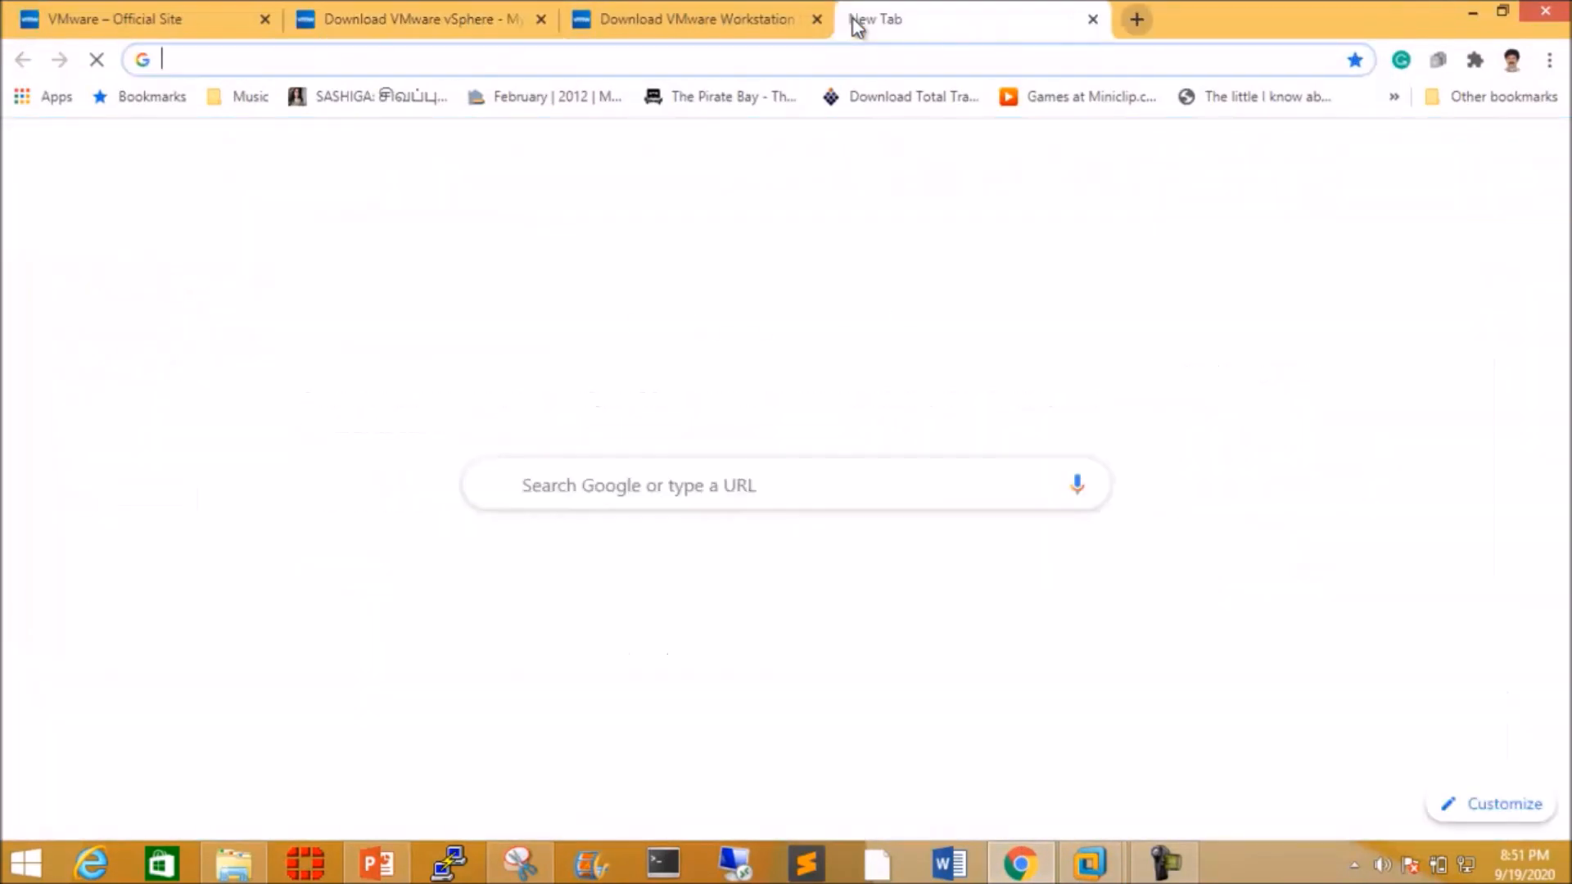
text(https://youtube.com)
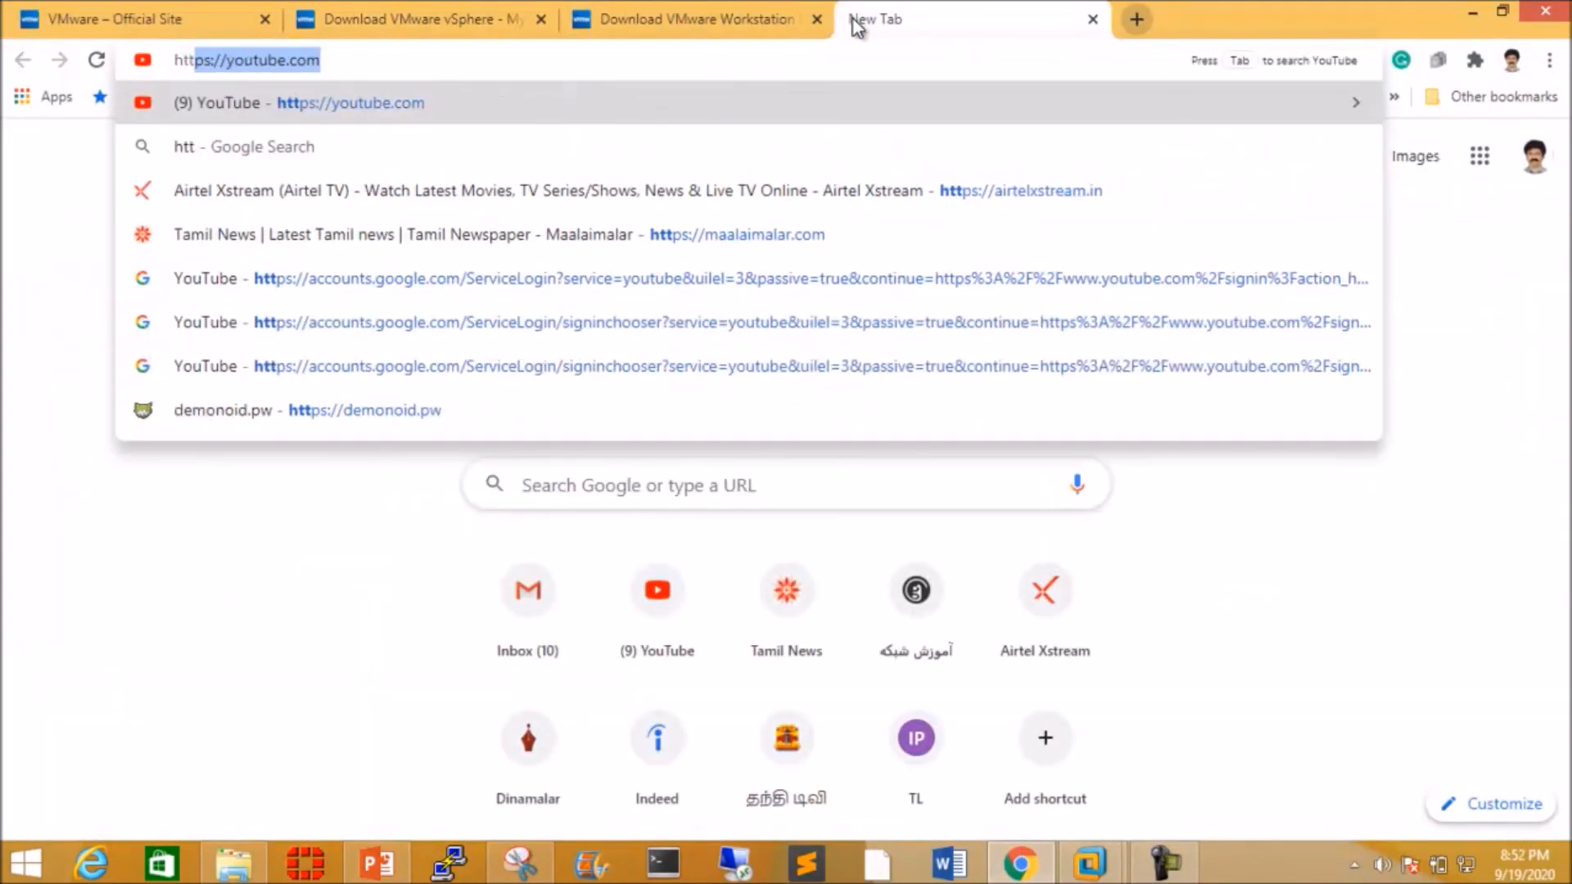
key(Right)
key(BackSpace)
key(BackSpace)
key(BackSpace)
key(BackSpace)
key(BackSpace)
key(BackSpace)
key(BackSpace)
key(BackSpace)
key(BackSpace)
key(BackSpace)
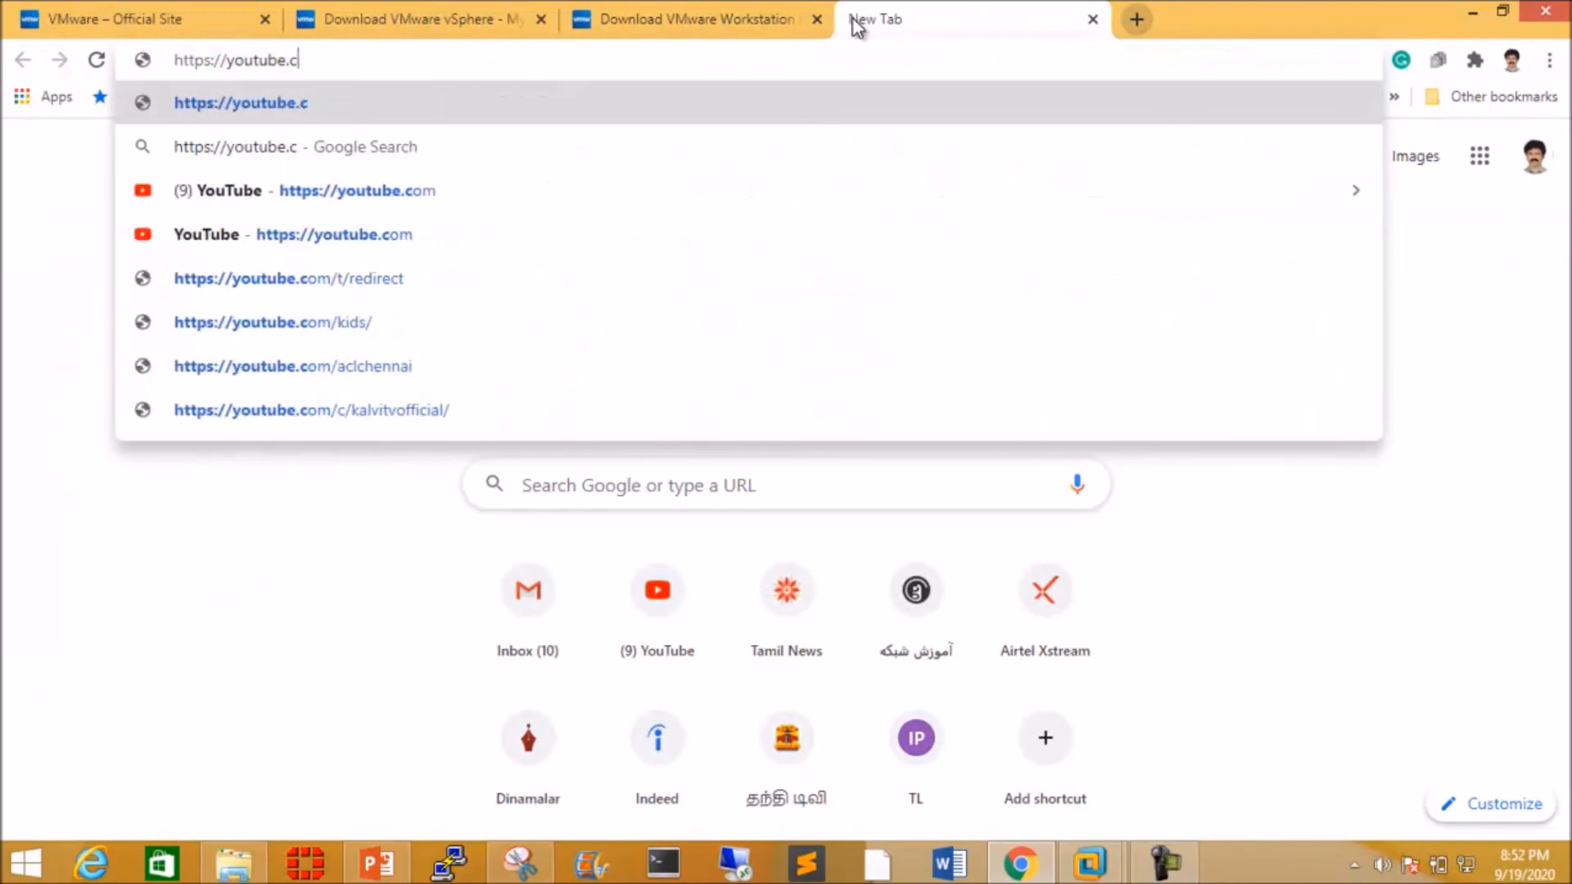
key(BackSpace)
key(BackSpace)
key(BackSpace)
key(BackSpace)
key(BackSpace)
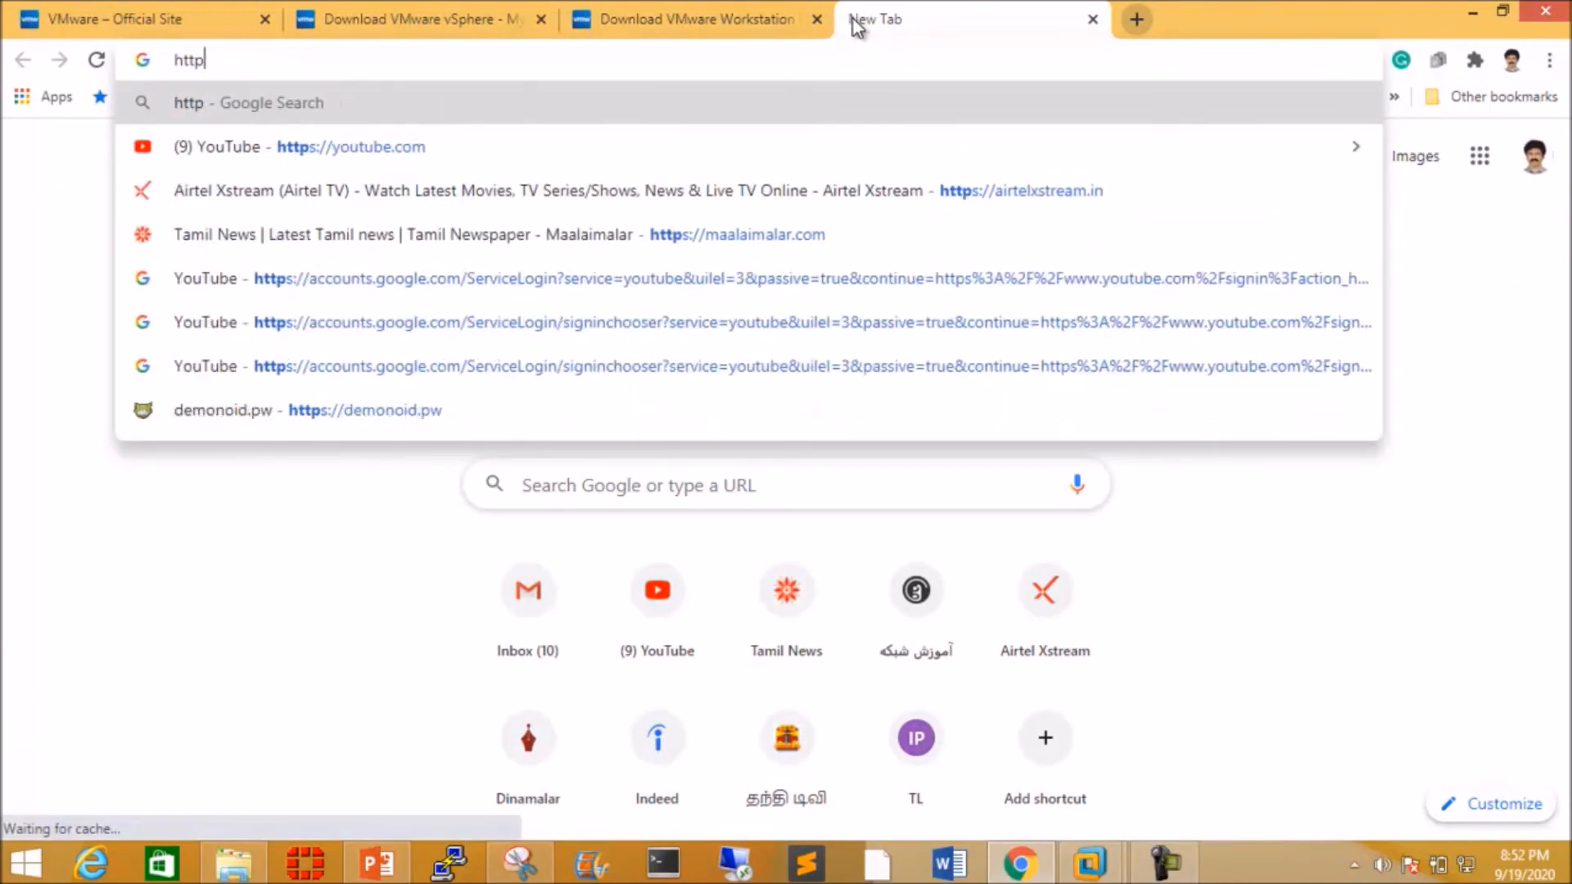
text(://)
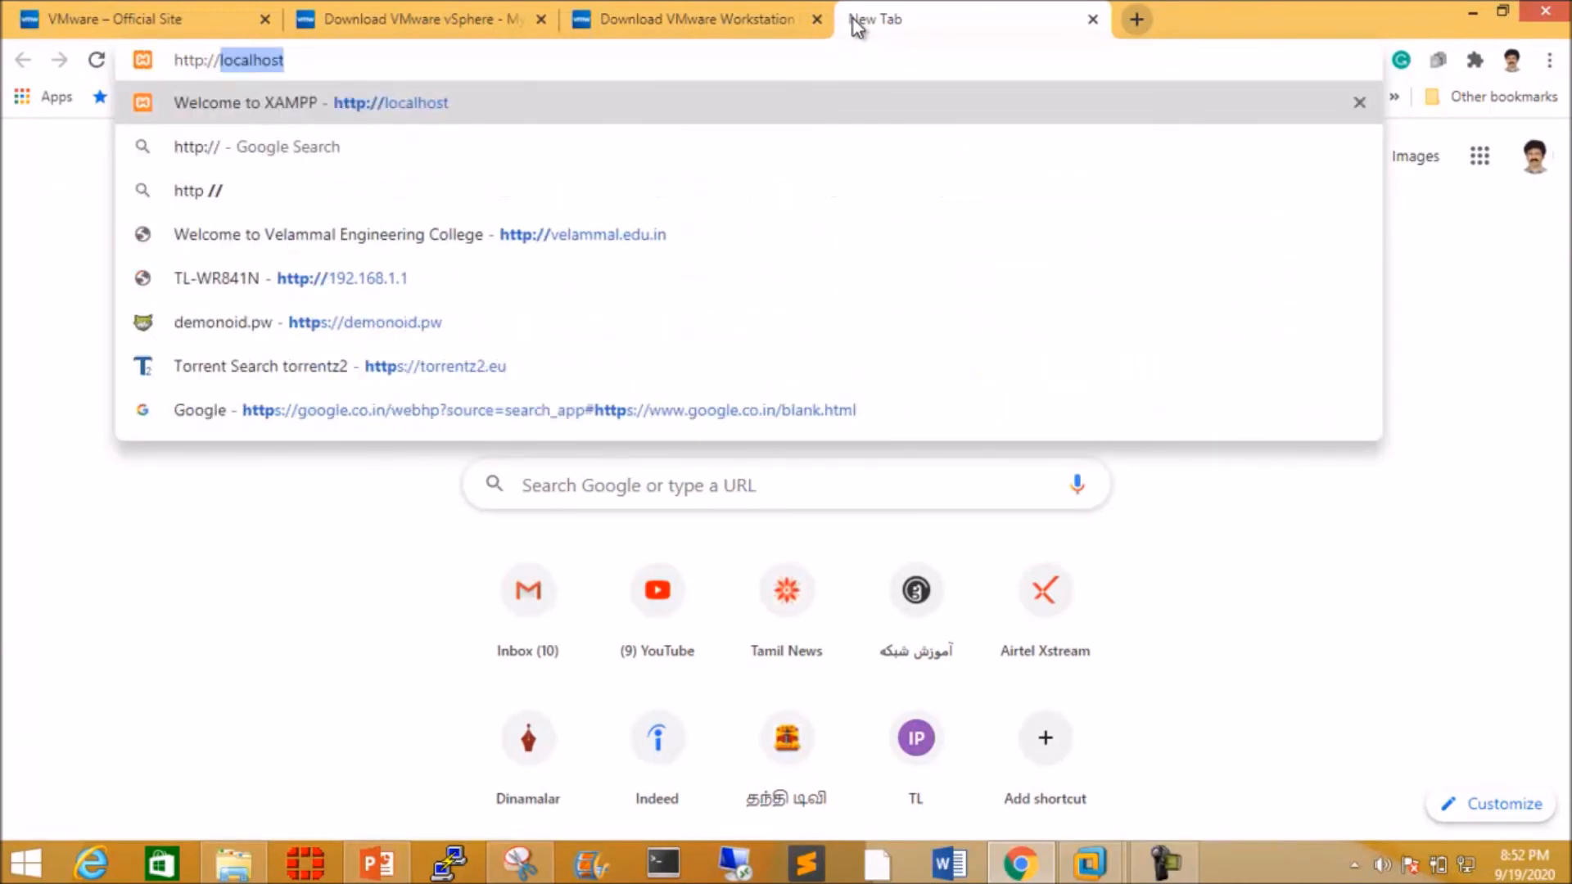
text(192.1)
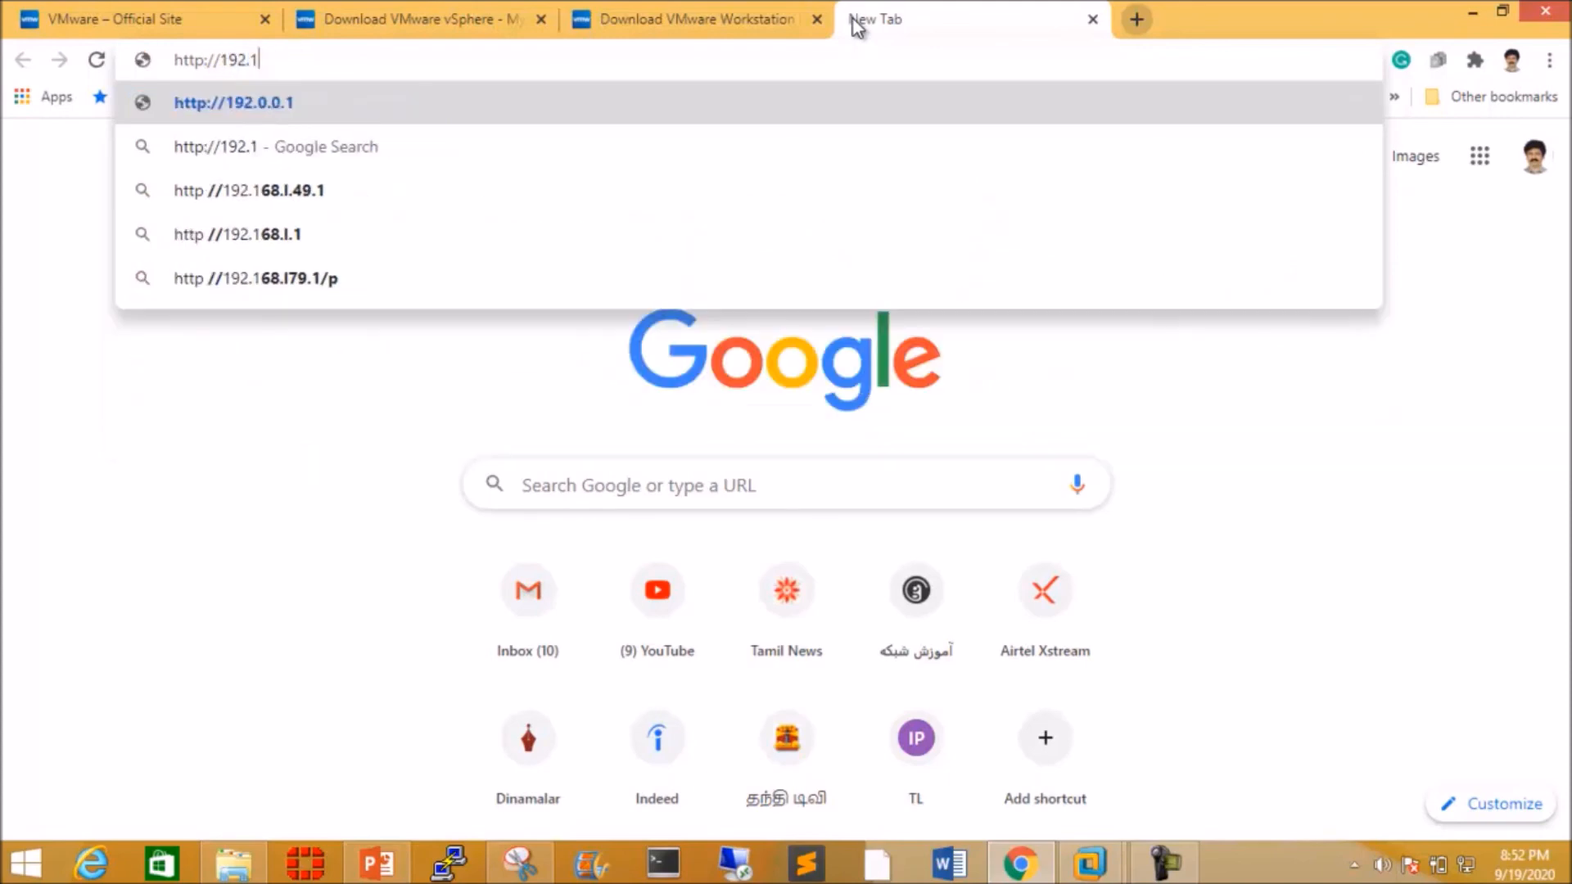
text(68.1.)
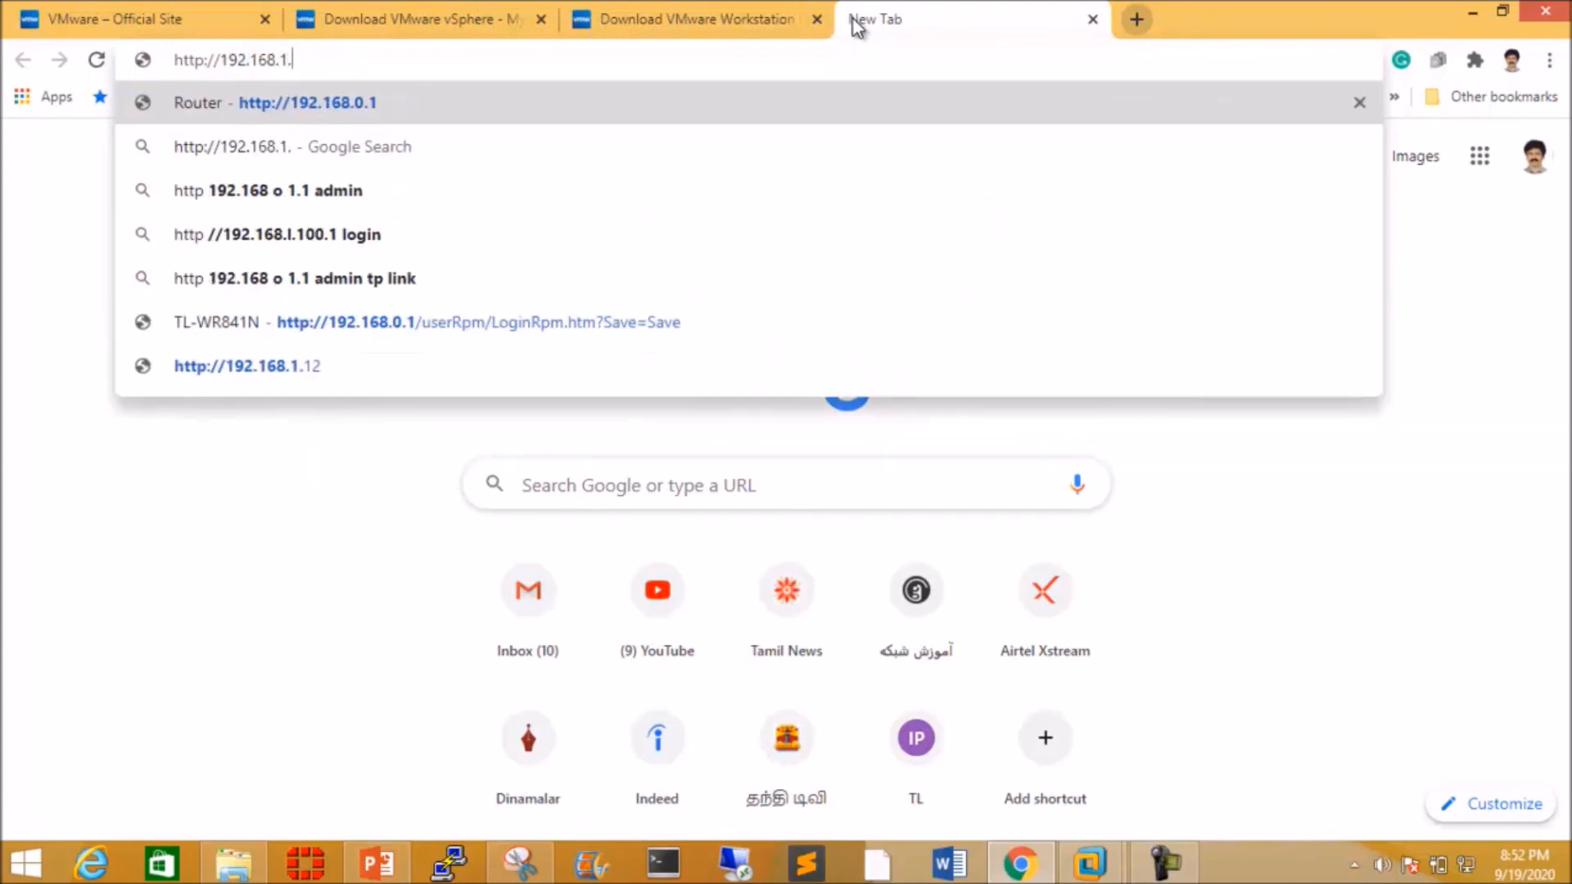
text(105)
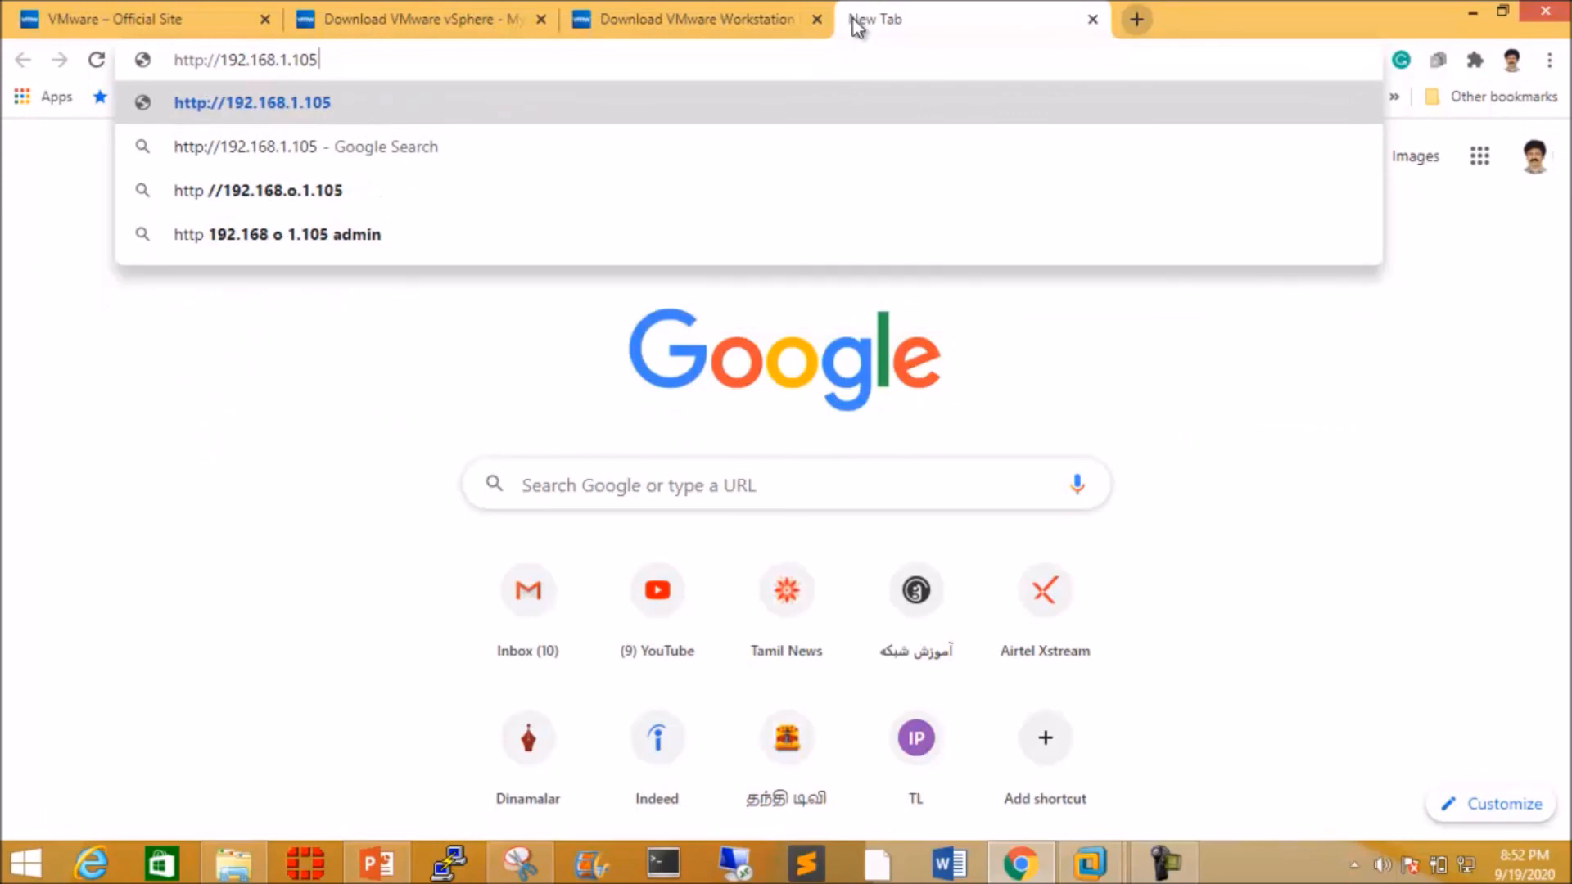
key(Return)
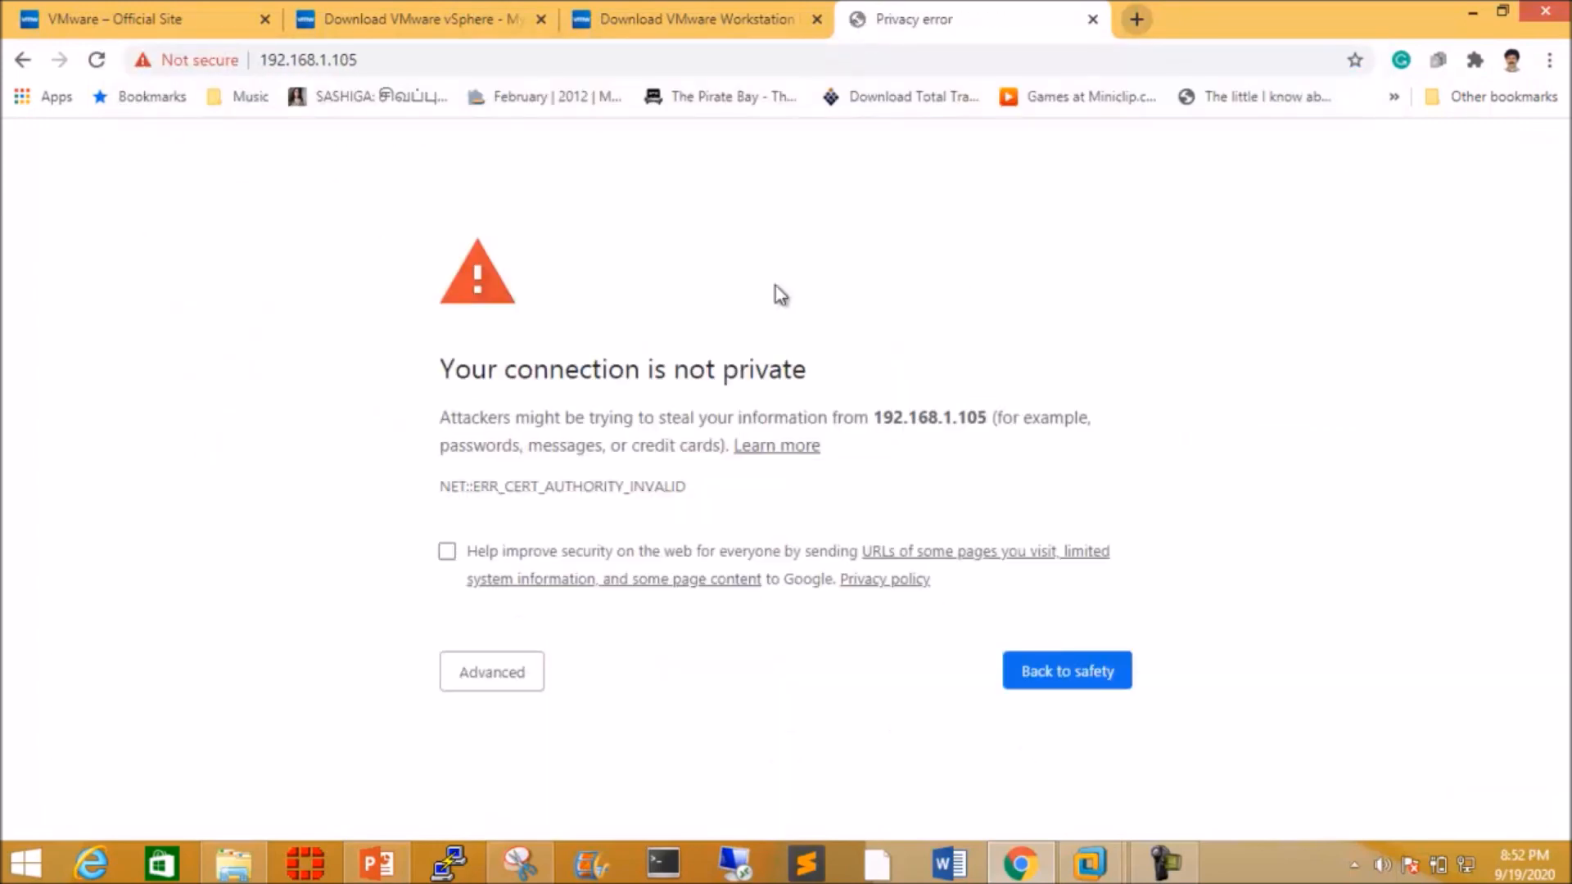
- Bypass the privacy error and proceed to the unsafe page at 192.168.1.105
click(494, 675)
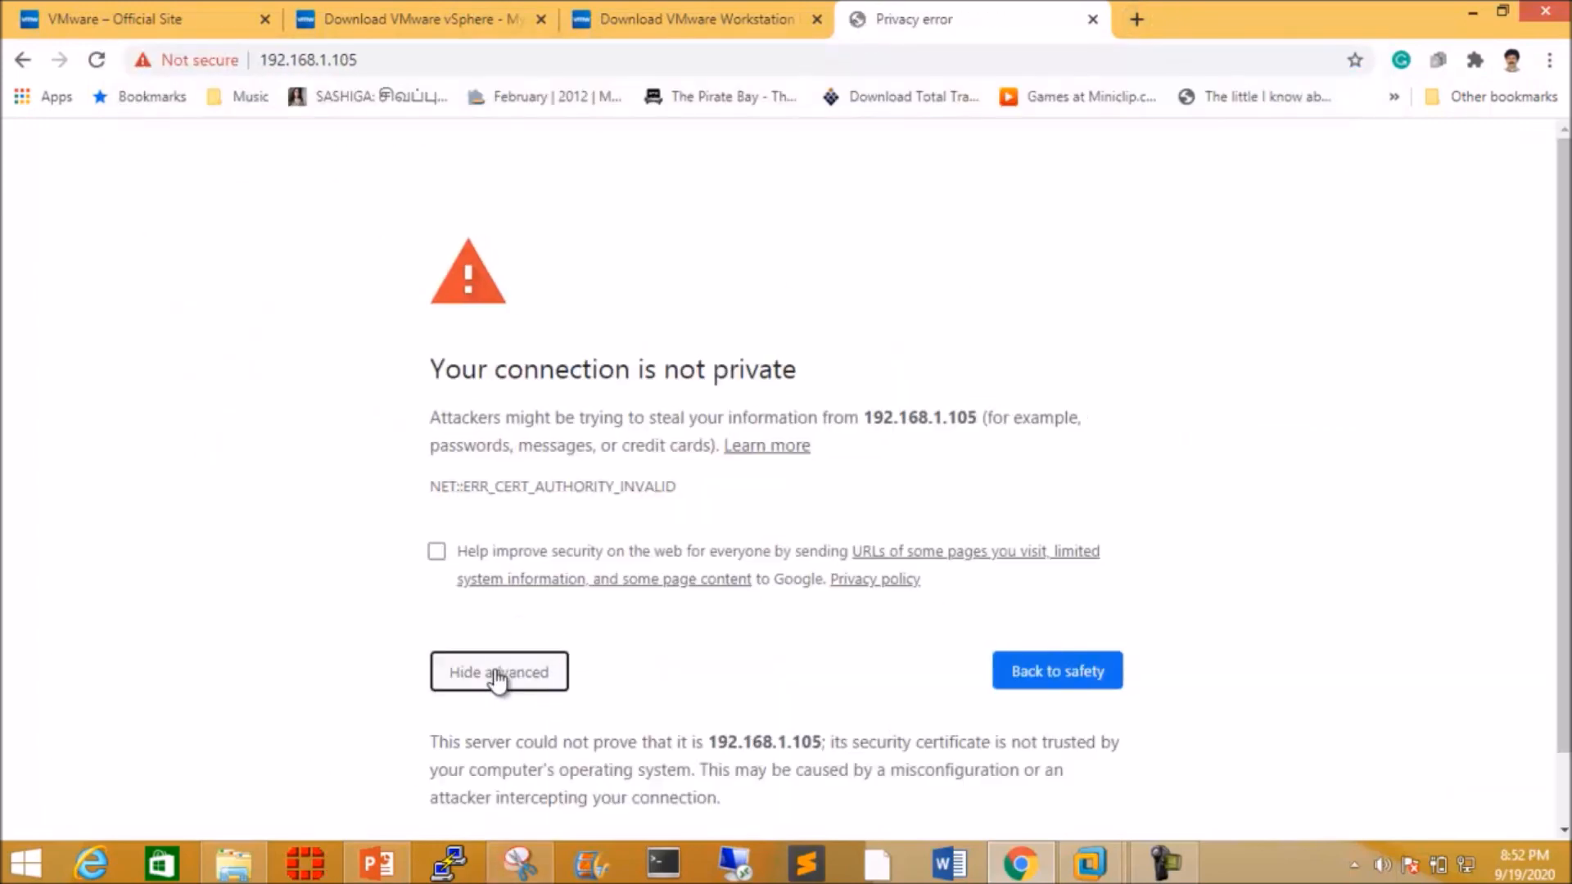
scroll(647, 678, down, 1)
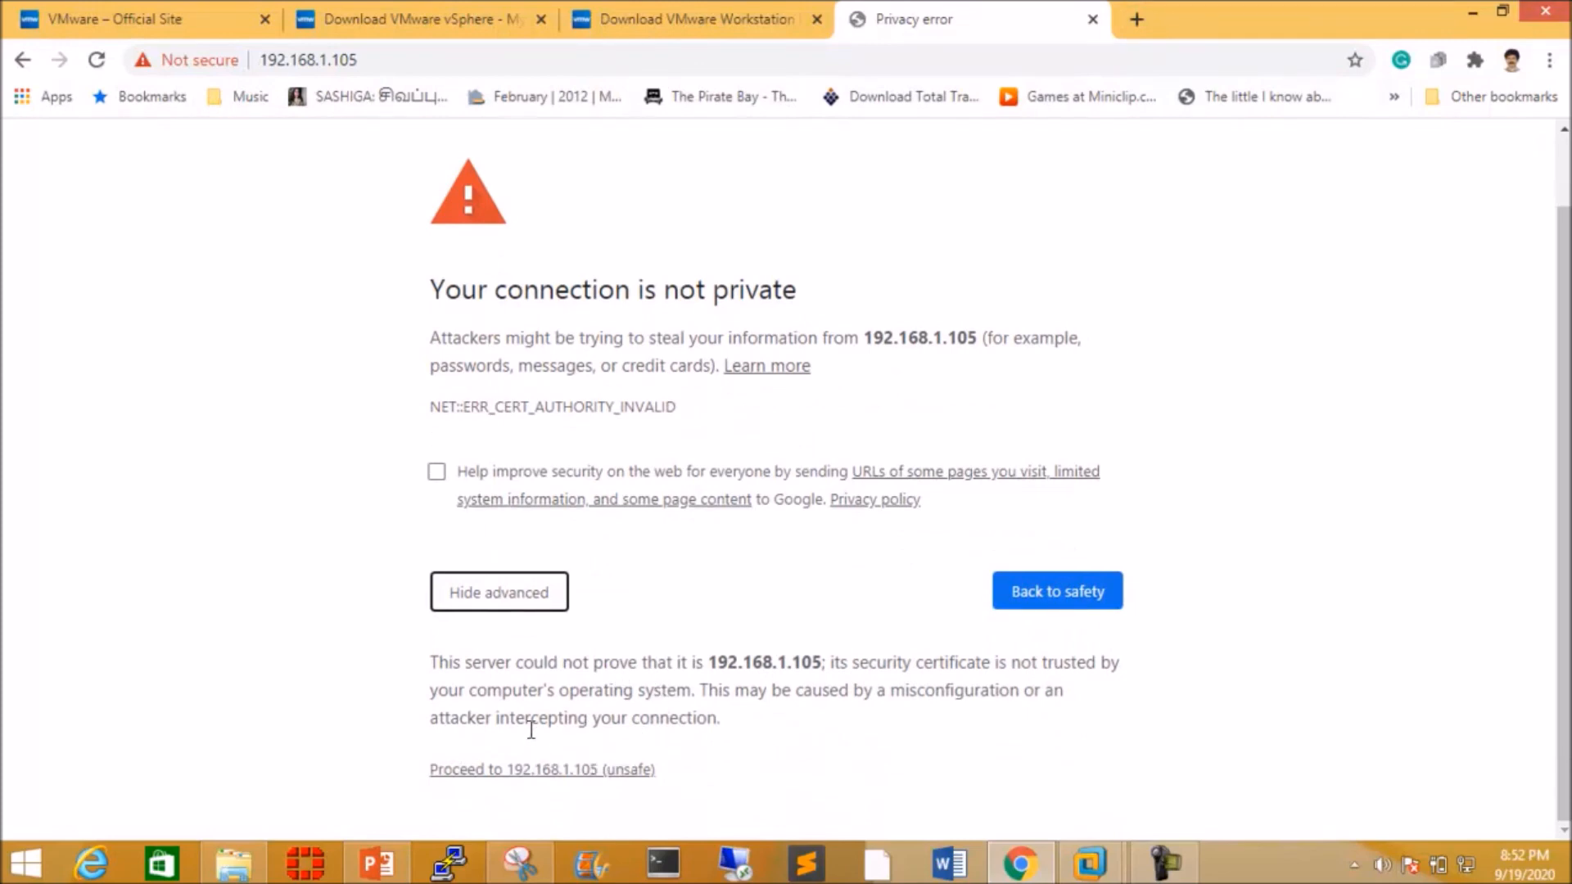
click(528, 773)
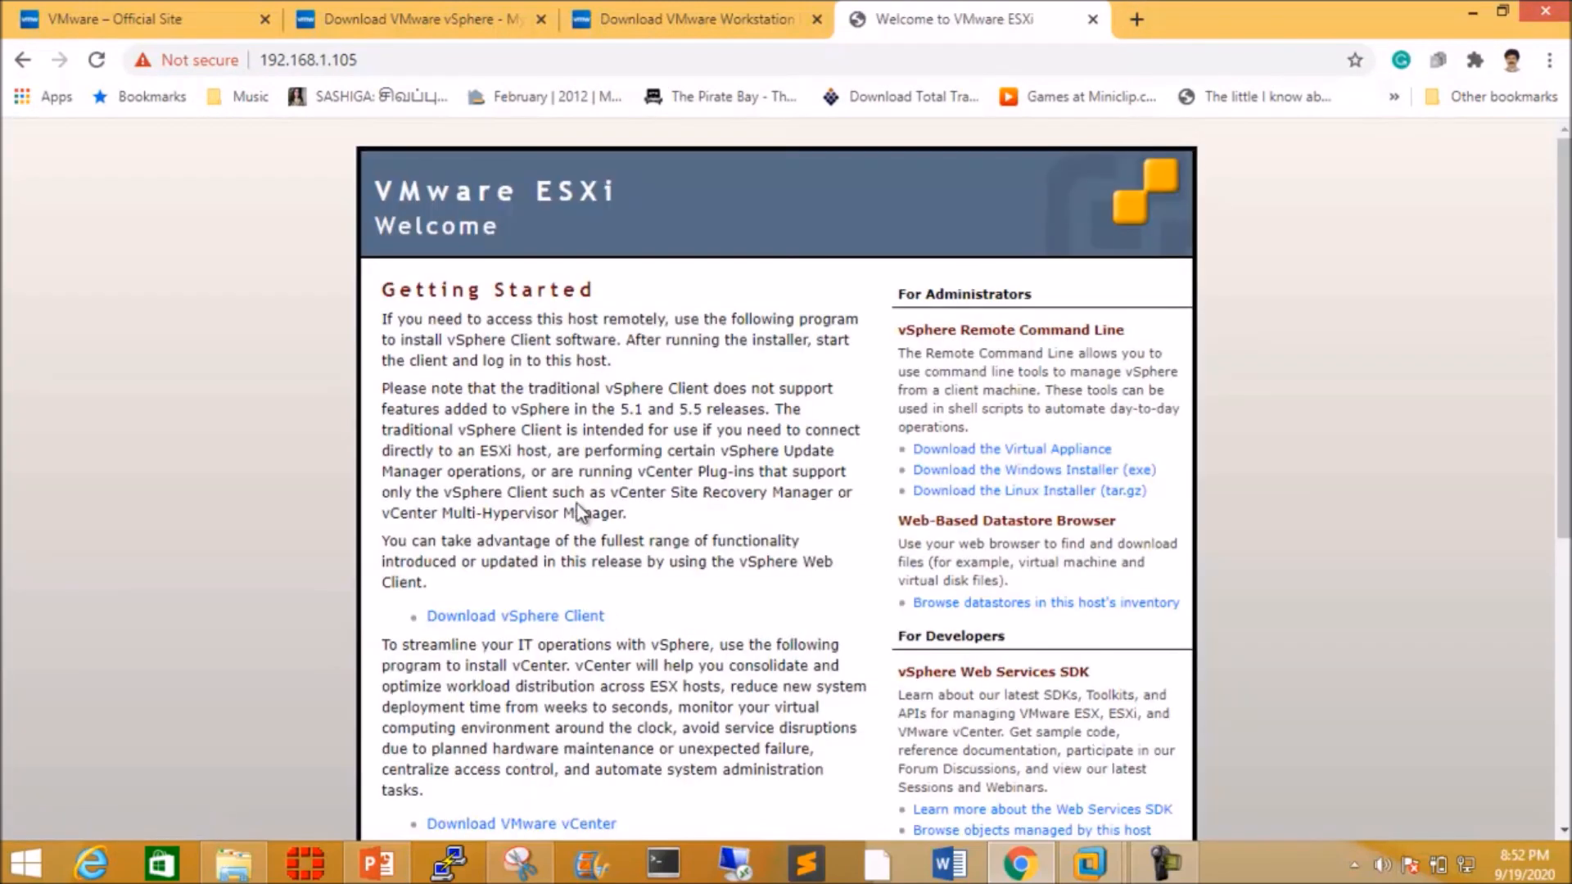
- Examine the VMware ESXi Welcome page, including its vSphere Client, VMware vCenter and documentation links
scroll(615, 513, down, 3)
scroll(612, 504, down, 1)
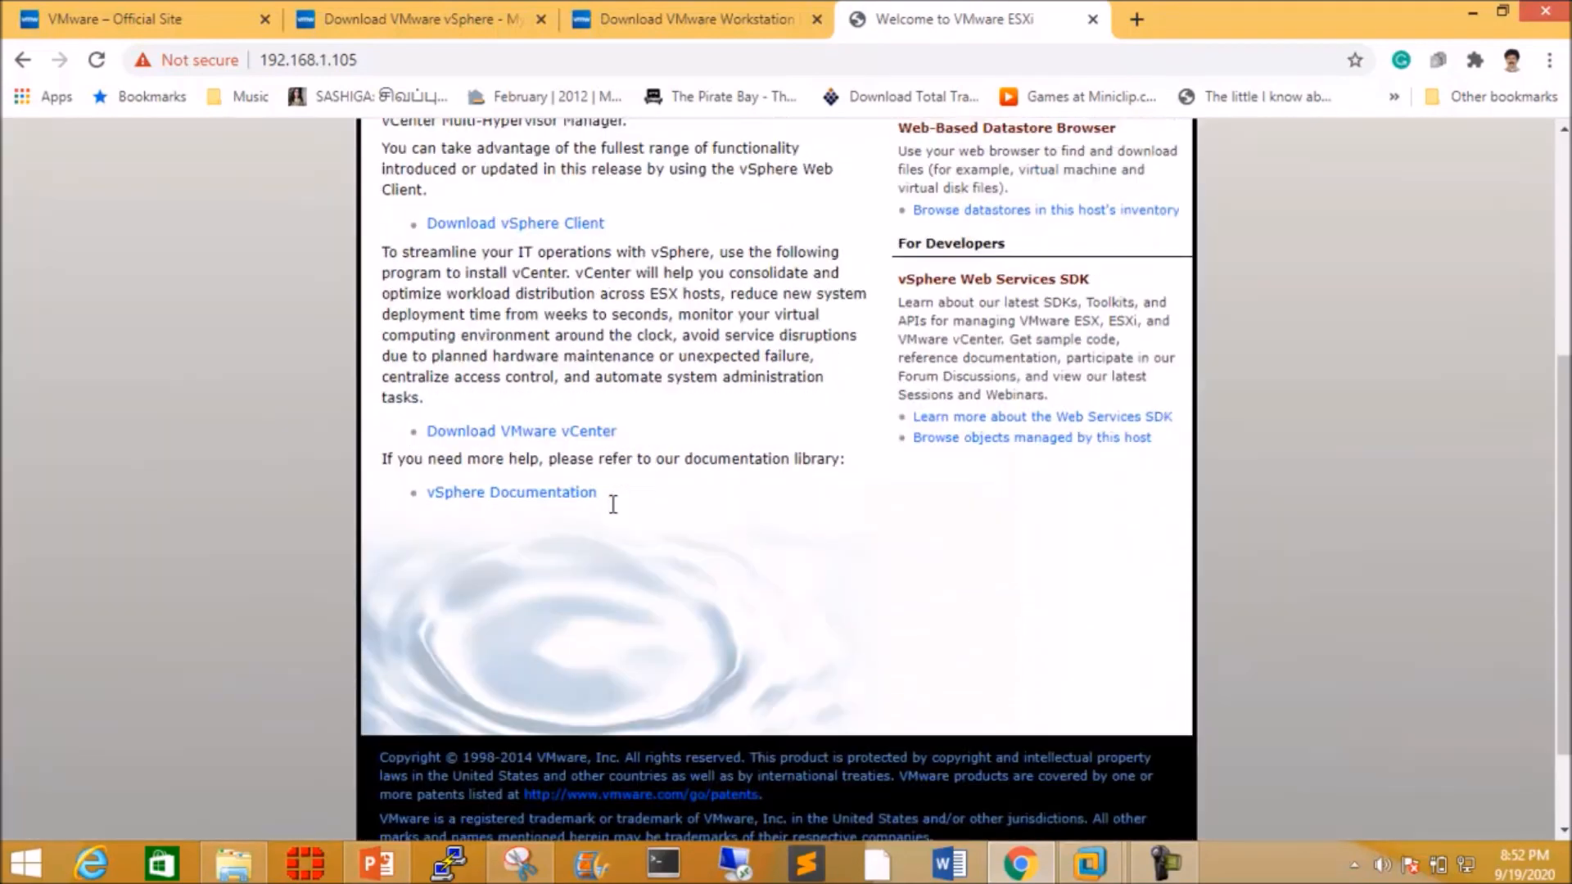
scroll(613, 504, up, 4)
scroll(612, 503, down, 5)
scroll(613, 504, up, 5)
scroll(612, 504, down, 5)
scroll(613, 504, up, 4)
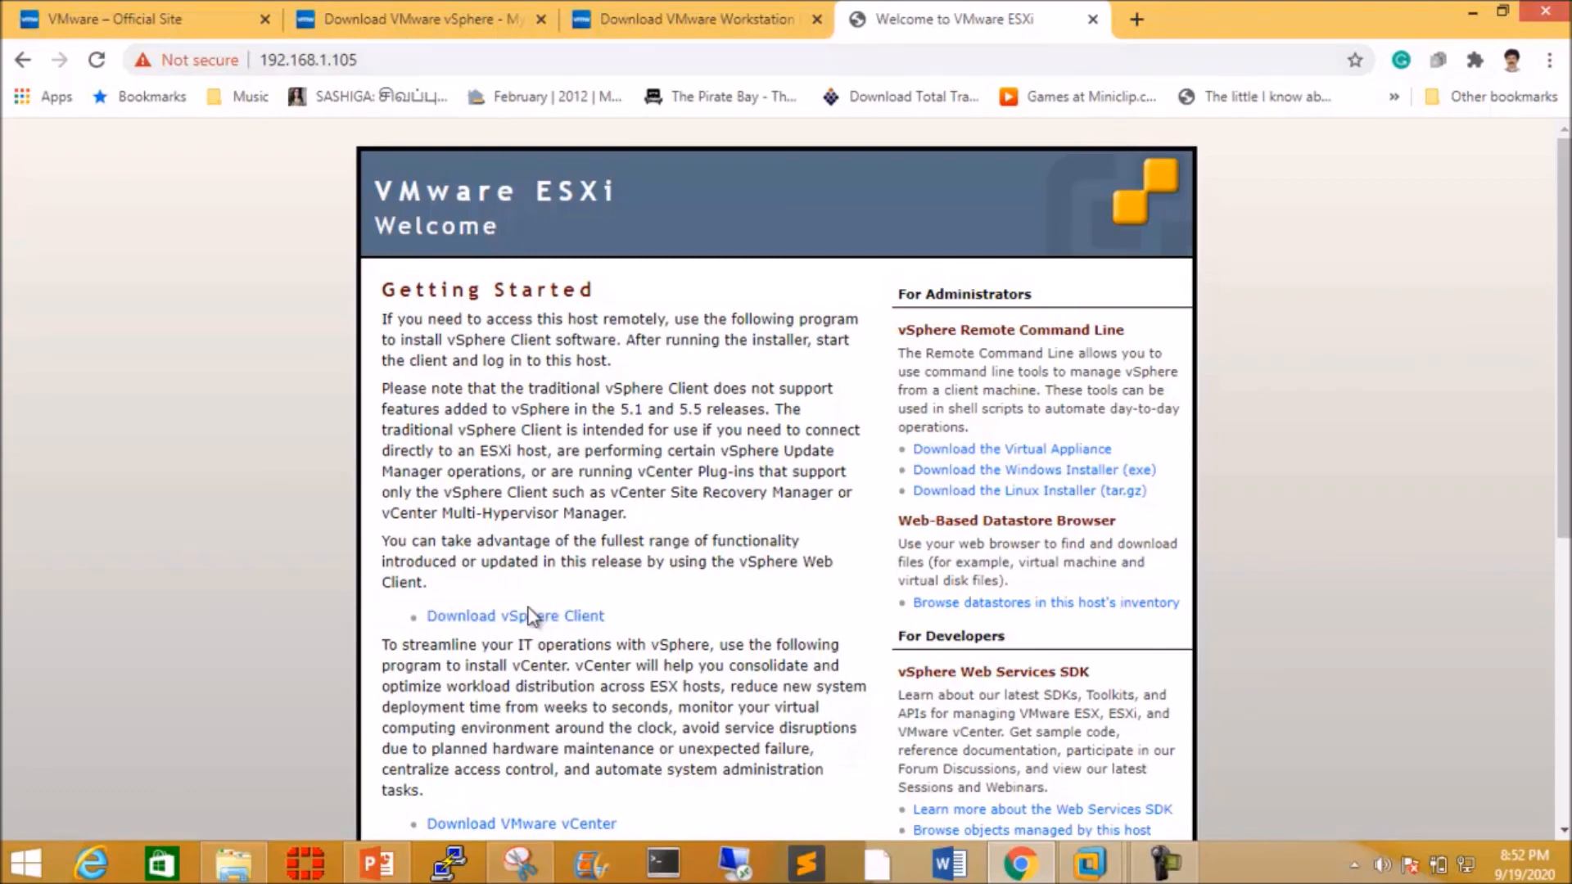
scroll(681, 635, down, 1)
scroll(681, 634, down, 3)
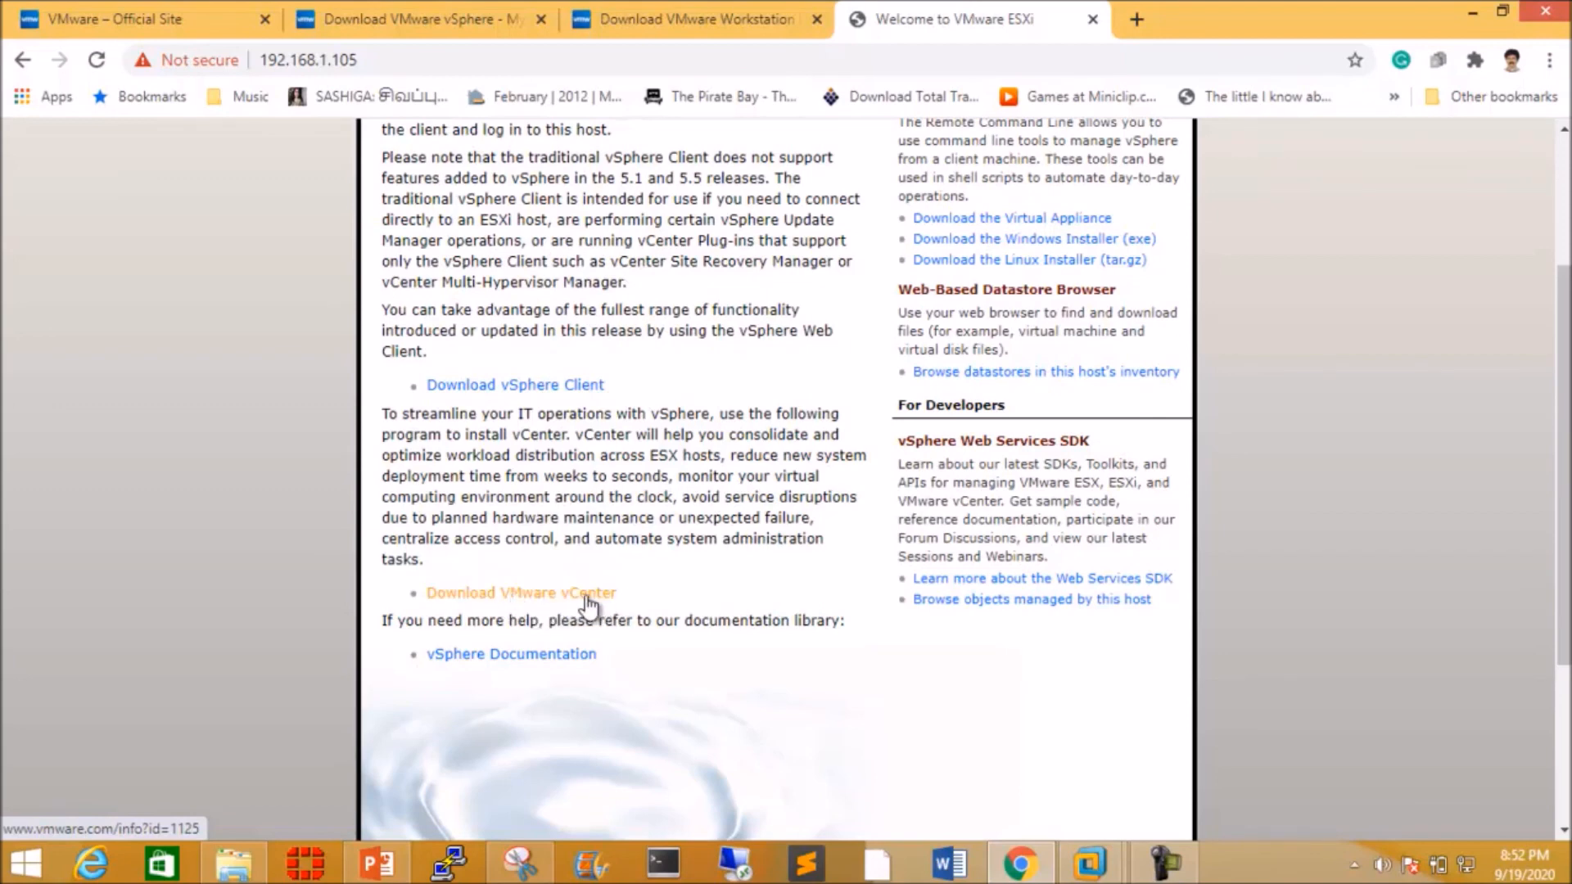
scroll(676, 613, up, 3)
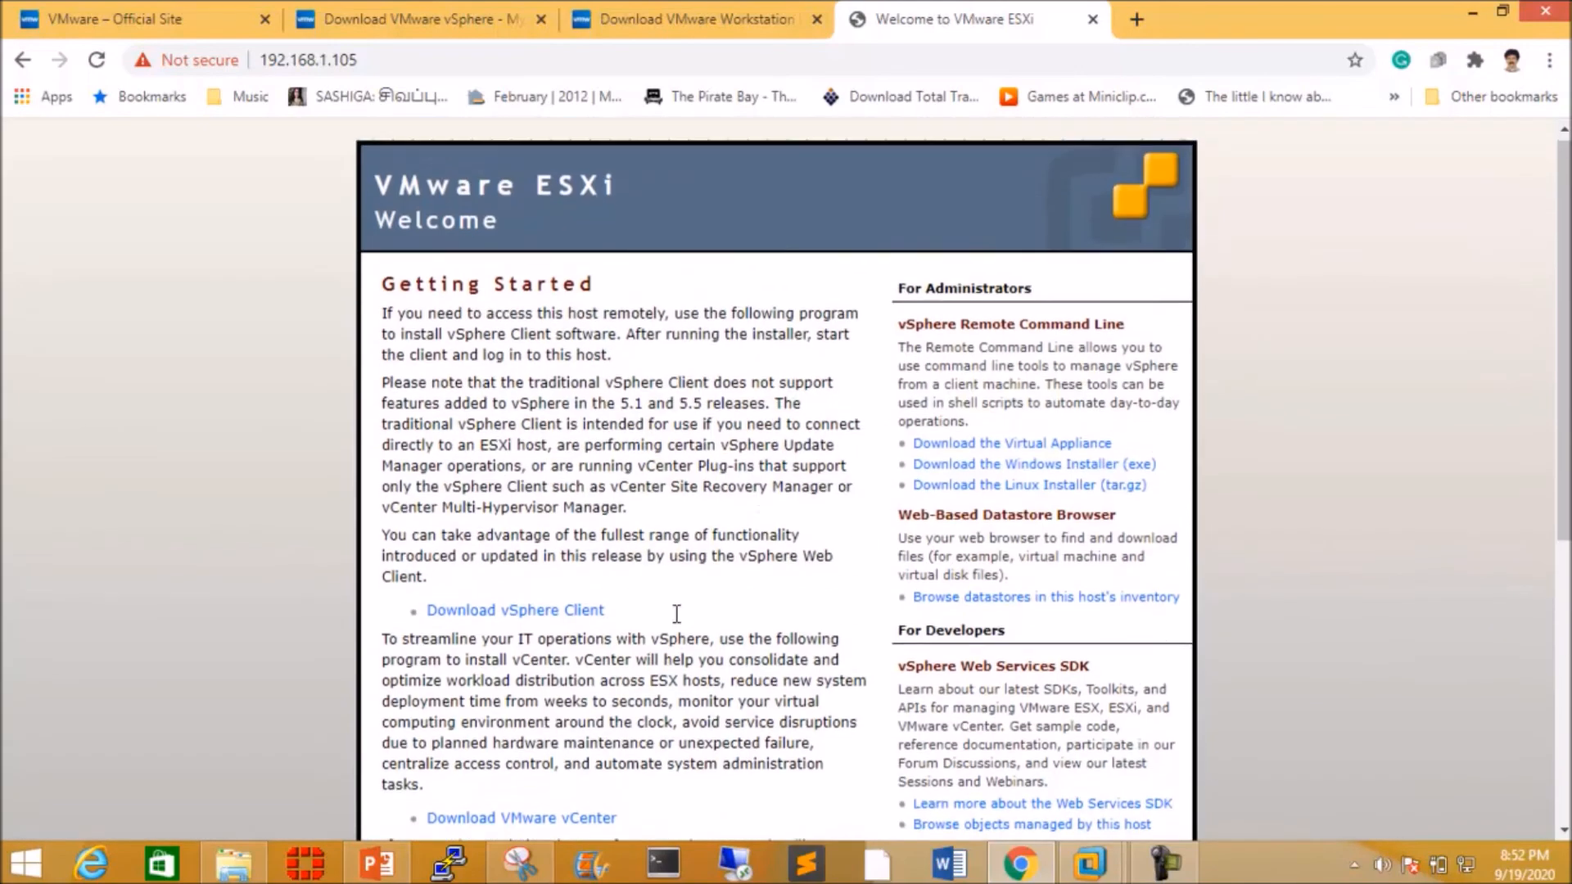
scroll(524, 626, down, 1)
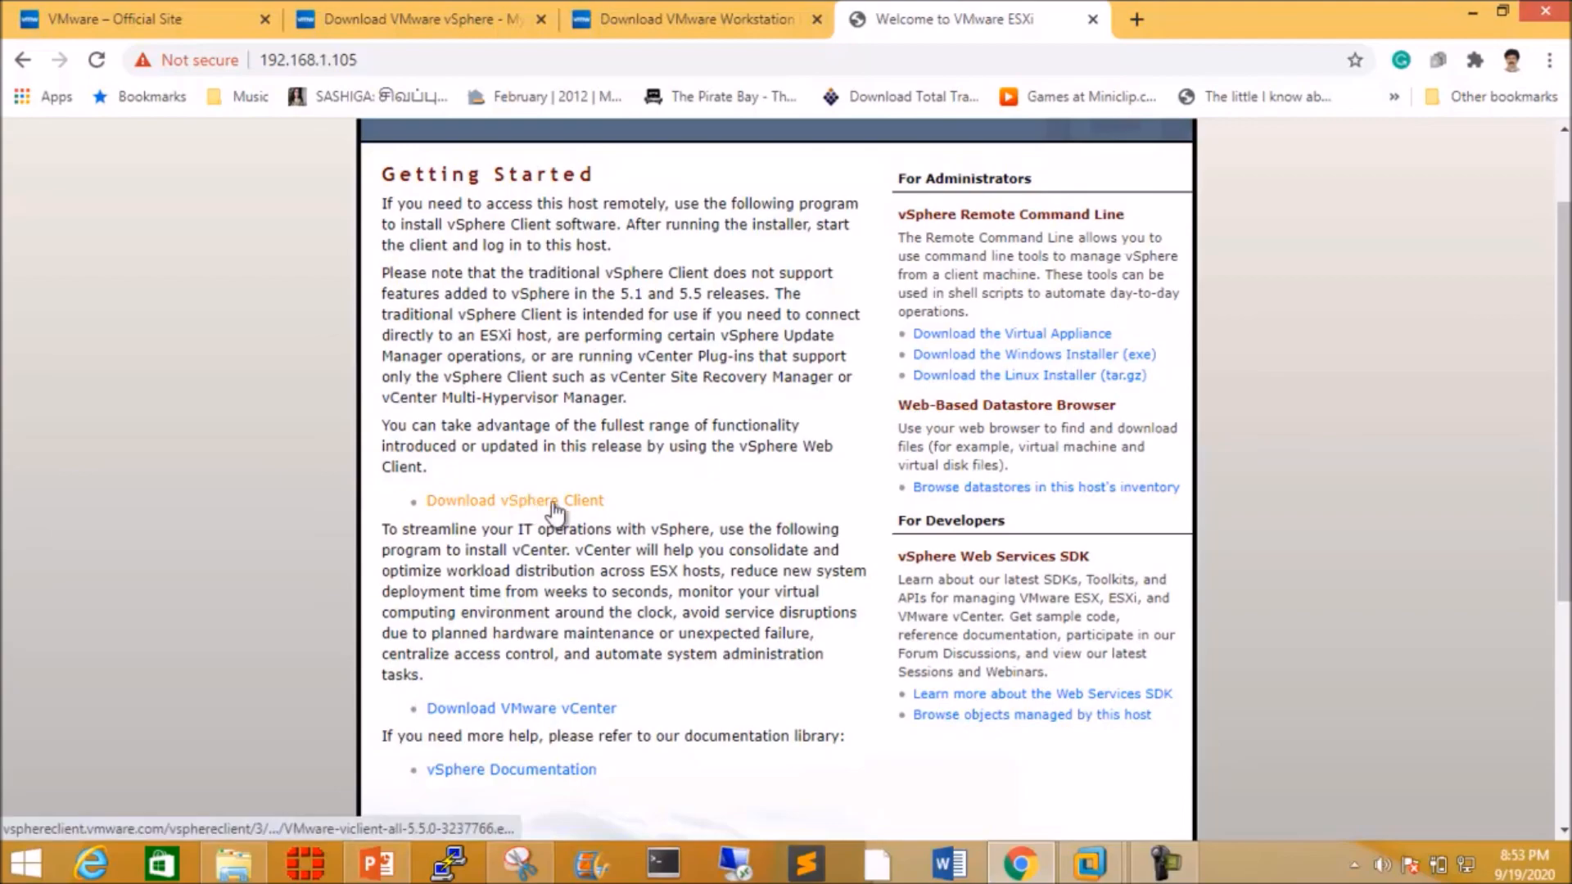
- Switch back to the ESXi virtual machine in VMware Workstation and open the login for Customize System/View Logs
click(1092, 865)
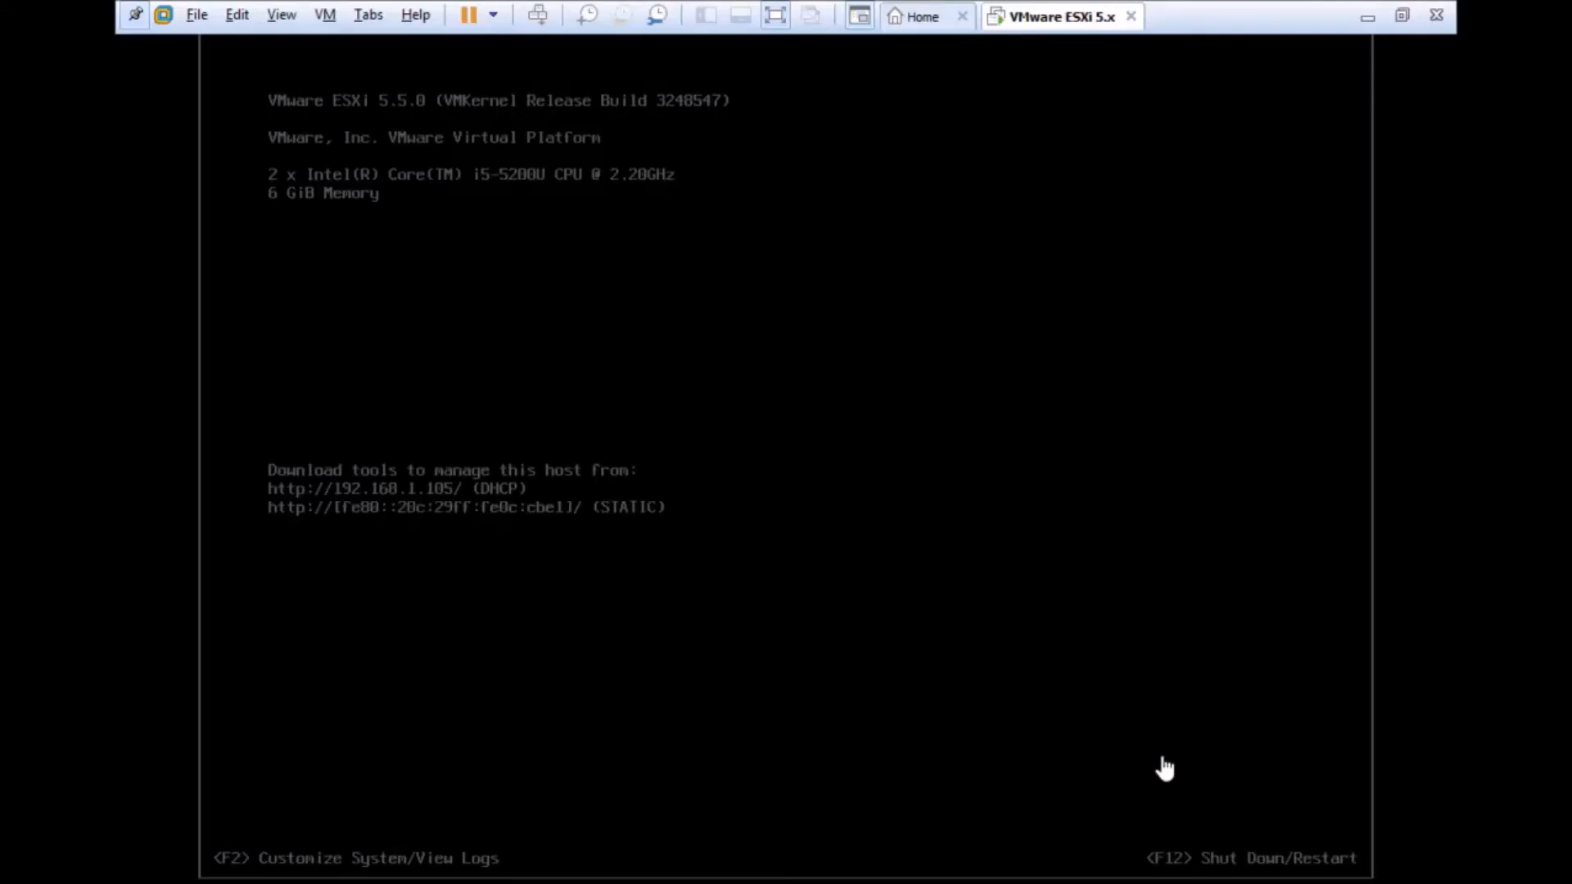
click(639, 621)
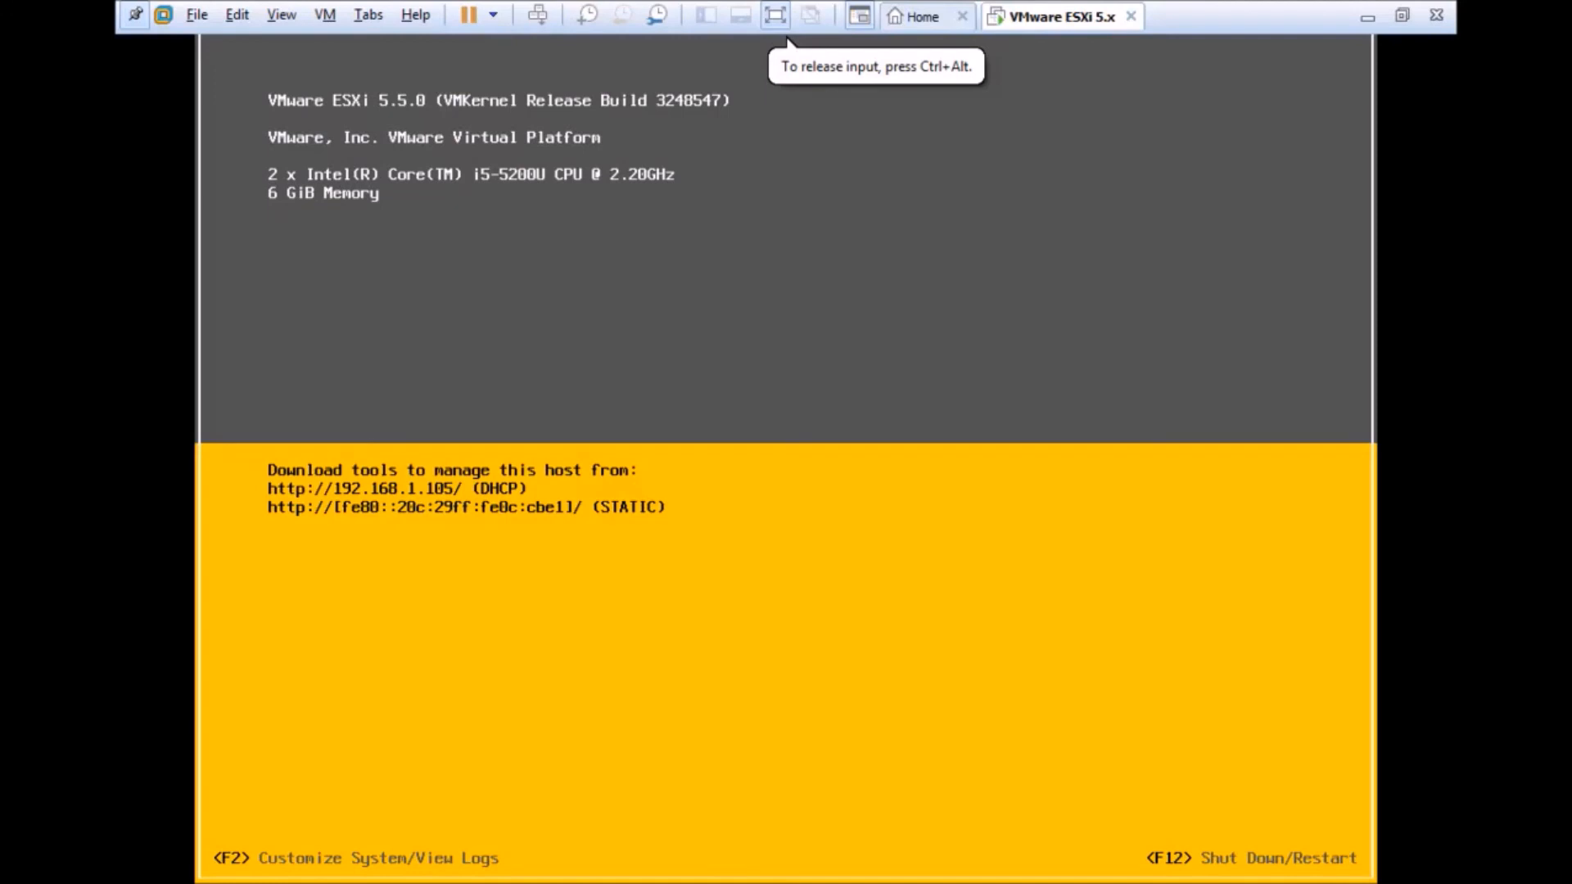
key(F2)
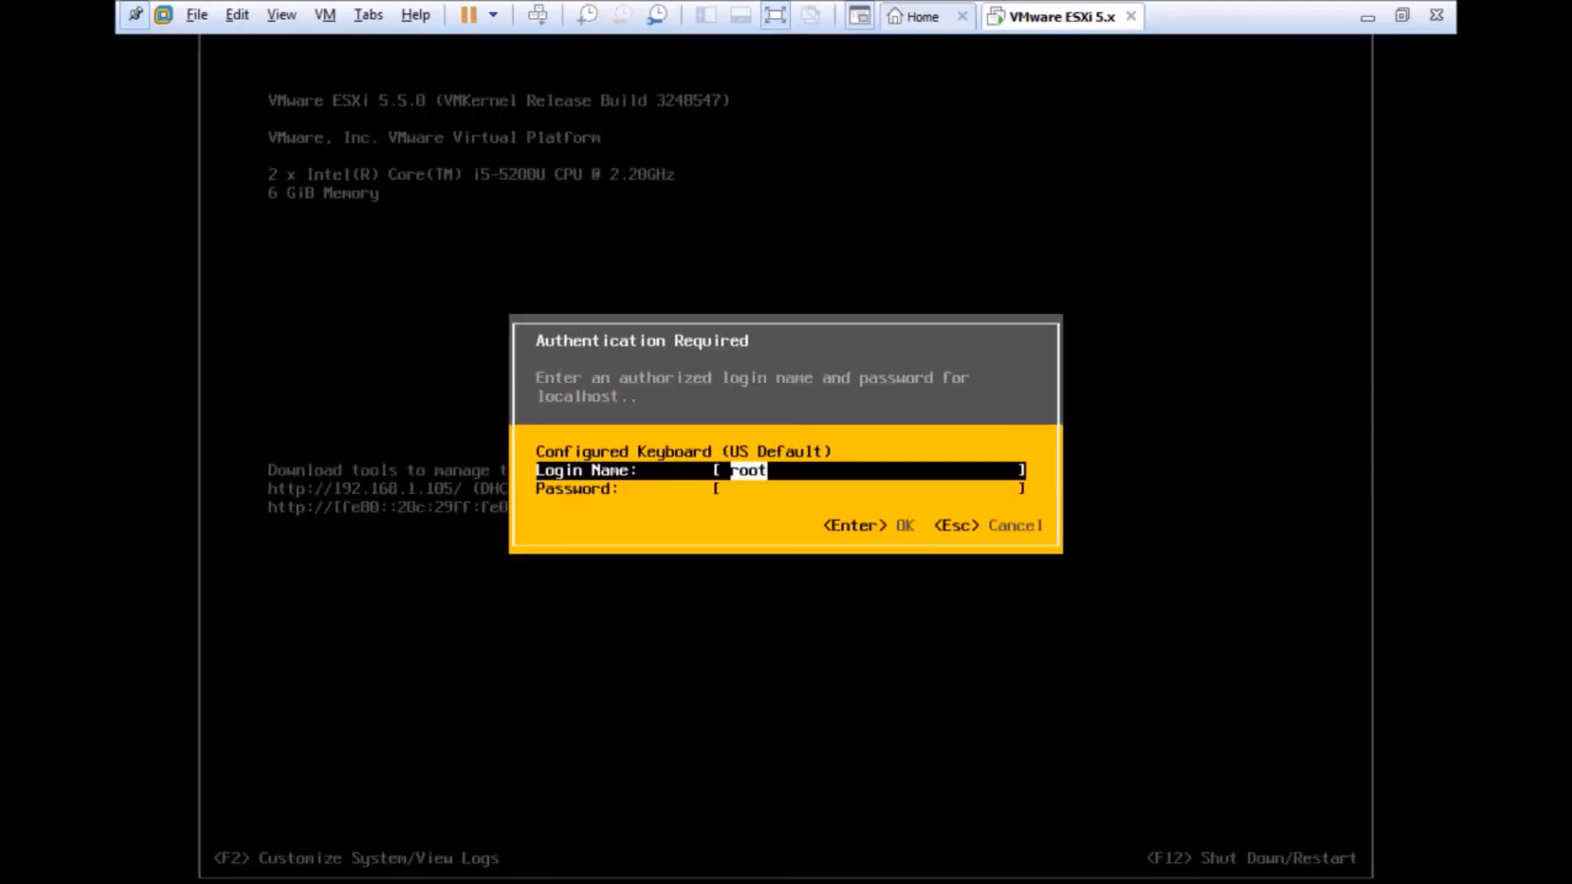